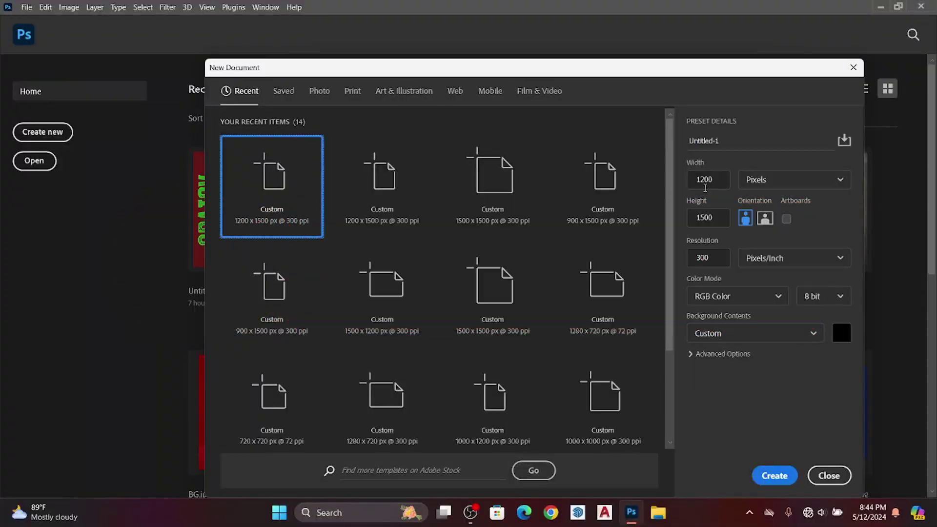
Step: Create a 1000 × 1500 px, 300 ppi document with a black background
{"action": "left_click_drag", "start_coordinate": [718, 181], "coordinate": [697, 179]}
{"action": "type", "text": "10"}
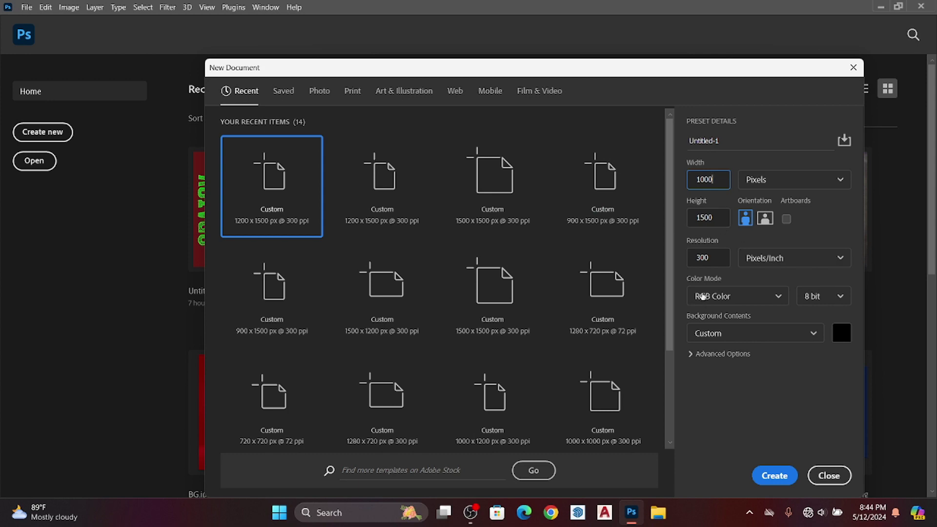
{"action": "left_click", "coordinate": [780, 476]}
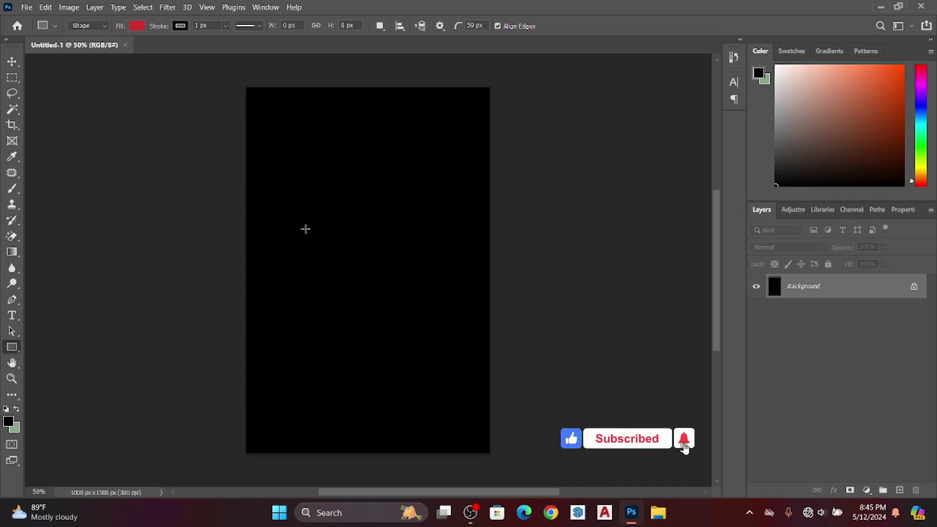
Step: Draw a red rounded rectangle, move it right and place a copy below it
{"action": "mouse_move", "coordinate": [305, 229]}
{"action": "left_mouse_down"}
{"action": "mouse_move", "coordinate": [350, 250]}
{"action": "mouse_move", "coordinate": [441, 330]}
{"action": "left_mouse_up"}
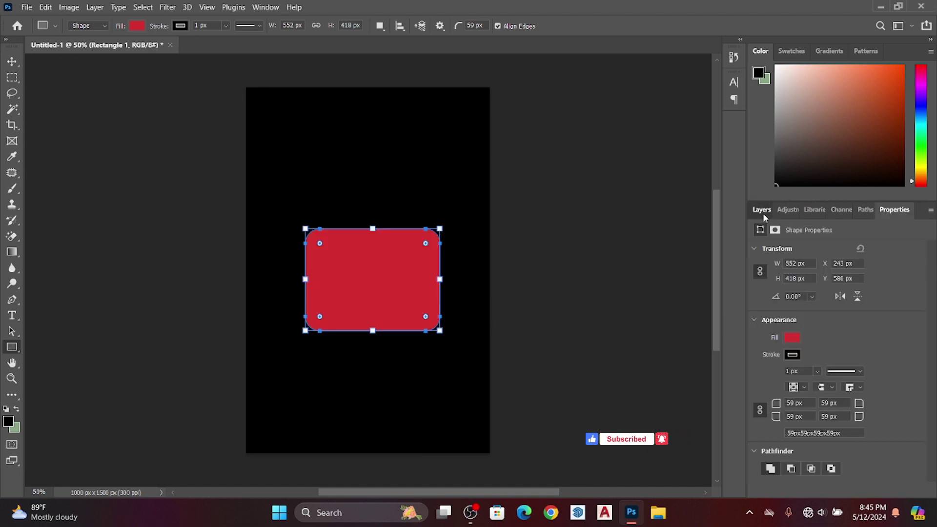
{"action": "left_click", "coordinate": [12, 61]}
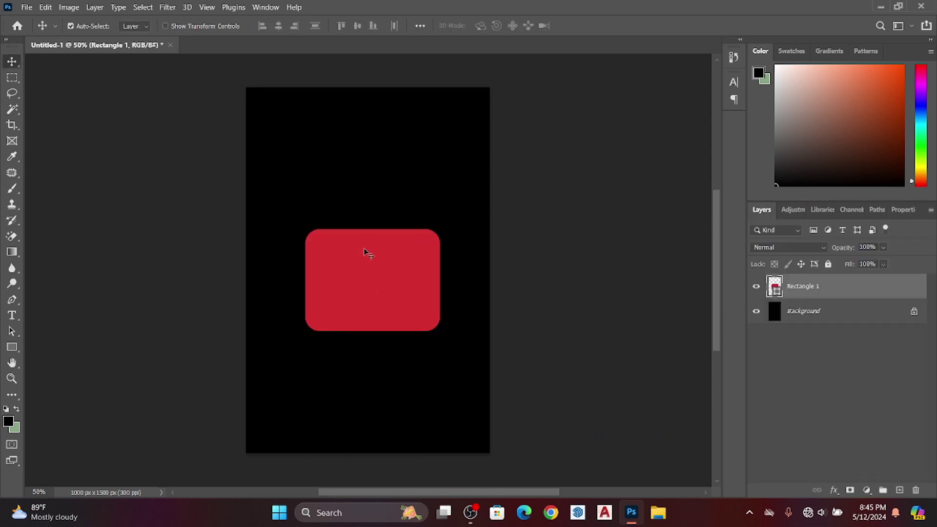
{"action": "mouse_move", "coordinate": [381, 274]}
{"action": "left_mouse_down"}
{"action": "mouse_move", "coordinate": [422, 270]}
{"action": "mouse_move", "coordinate": [410, 167]}
{"action": "left_mouse_up"}
{"action": "left_click", "coordinate": [454, 270], "text": "alt"}
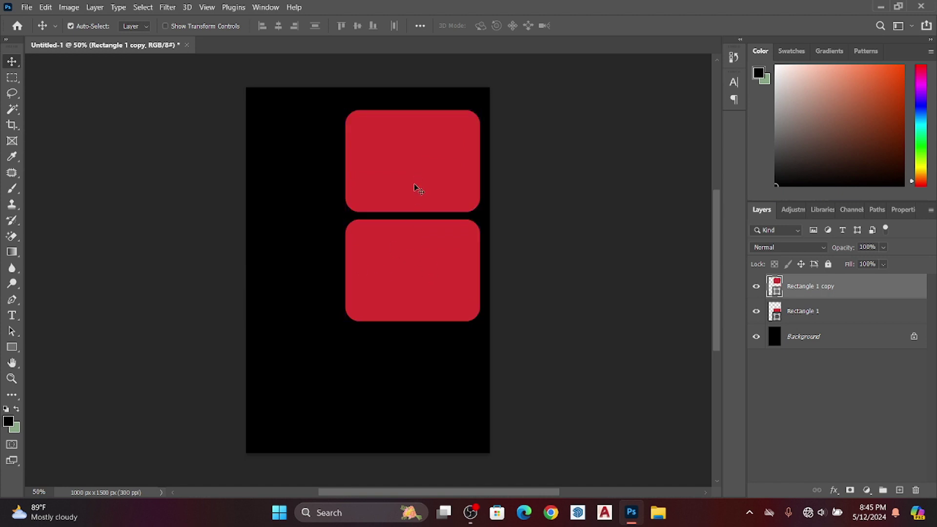
Step: Duplicate both rectangles with Ctrl+J and move the copies to the left side
{"action": "left_click", "coordinate": [855, 314], "text": "shift"}
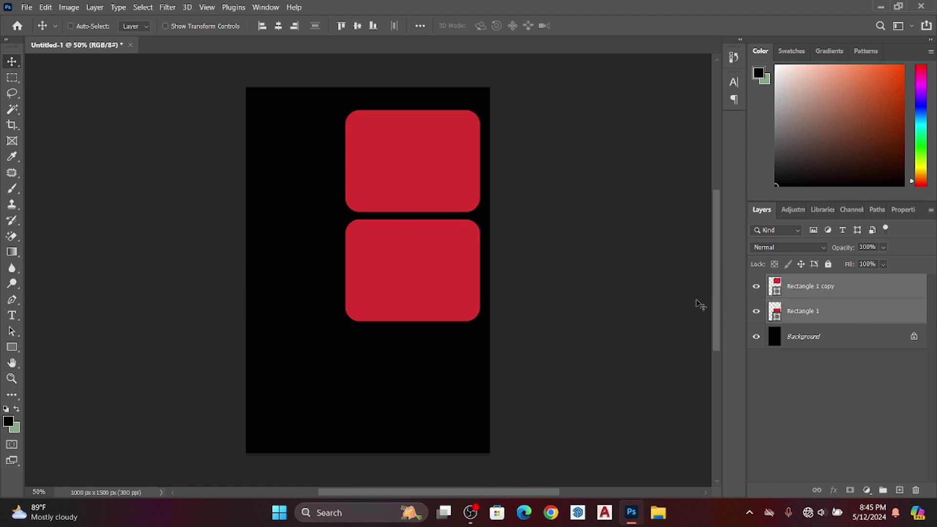
{"action": "key", "text": "ctrl+j"}
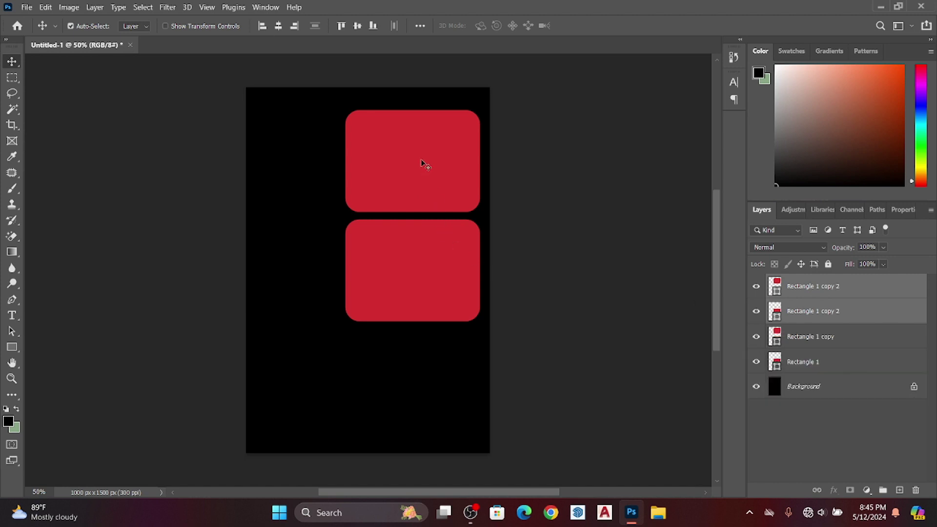
{"action": "left_click_drag", "start_coordinate": [421, 160], "coordinate": [280, 166]}
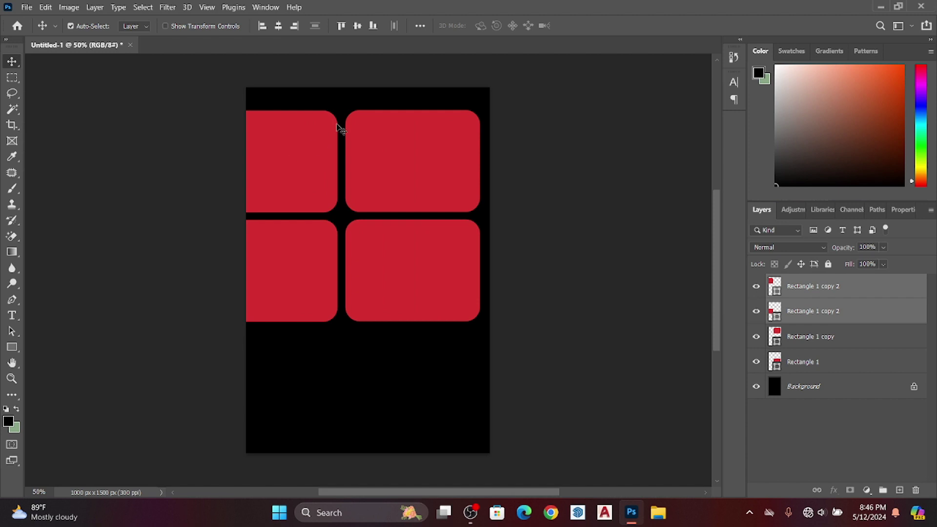
{"action": "scroll", "coordinate": [341, 129], "scroll_direction": "up", "scroll_amount": 2}
{"action": "scroll", "coordinate": [334, 126], "scroll_direction": "up", "scroll_amount": 3}
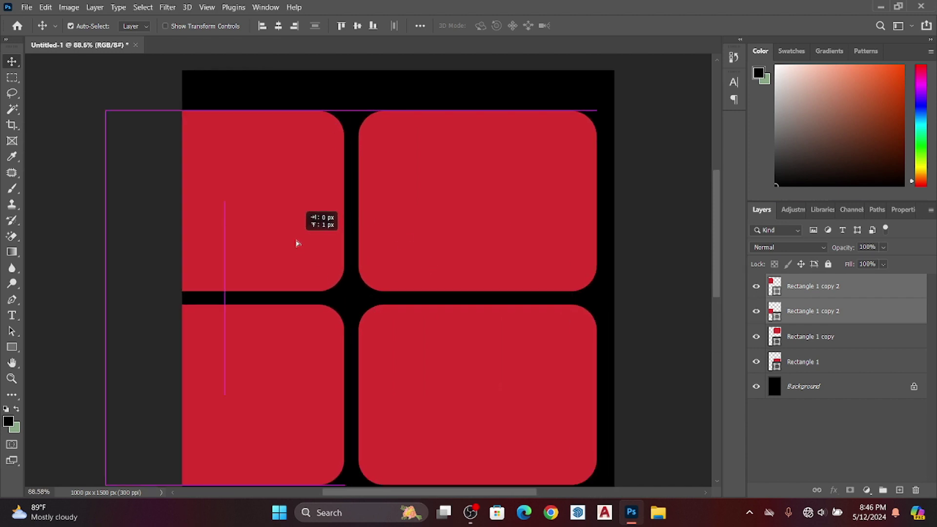
{"action": "scroll", "coordinate": [454, 216], "scroll_direction": "down", "scroll_amount": 1}
{"action": "scroll", "coordinate": [455, 217], "scroll_direction": "down", "scroll_amount": 1}
{"action": "scroll", "coordinate": [456, 218], "scroll_direction": "down", "scroll_amount": 1}
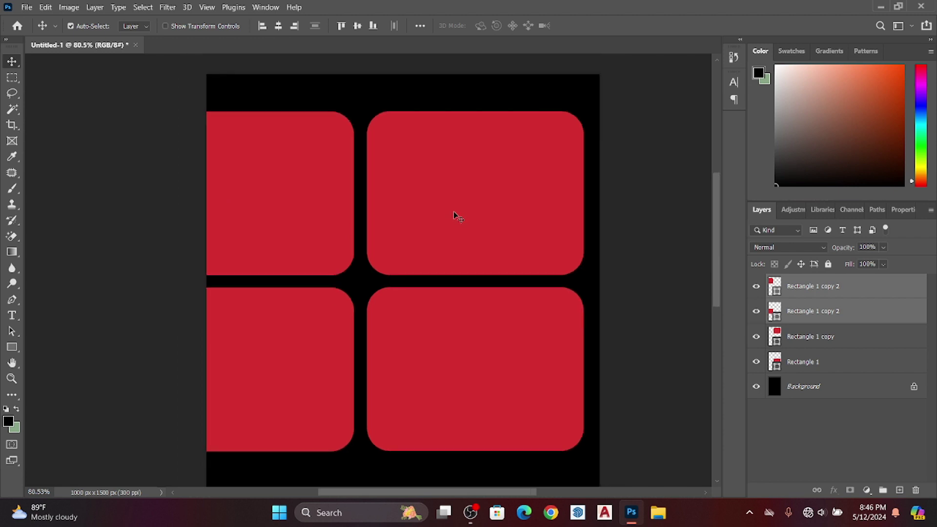
{"action": "scroll", "coordinate": [457, 219], "scroll_direction": "down", "scroll_amount": 2}
{"action": "scroll", "coordinate": [459, 221], "scroll_direction": "down", "scroll_amount": 2}
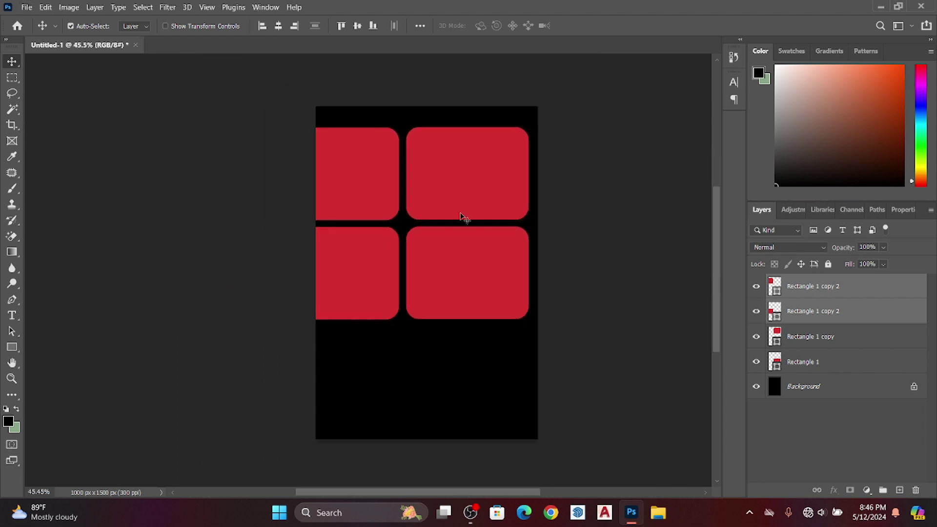
Step: Select all four rectangle layers and start a free transform on them
{"action": "left_click", "coordinate": [858, 338], "text": "shift"}
{"action": "left_click", "coordinate": [860, 360], "text": "shift"}
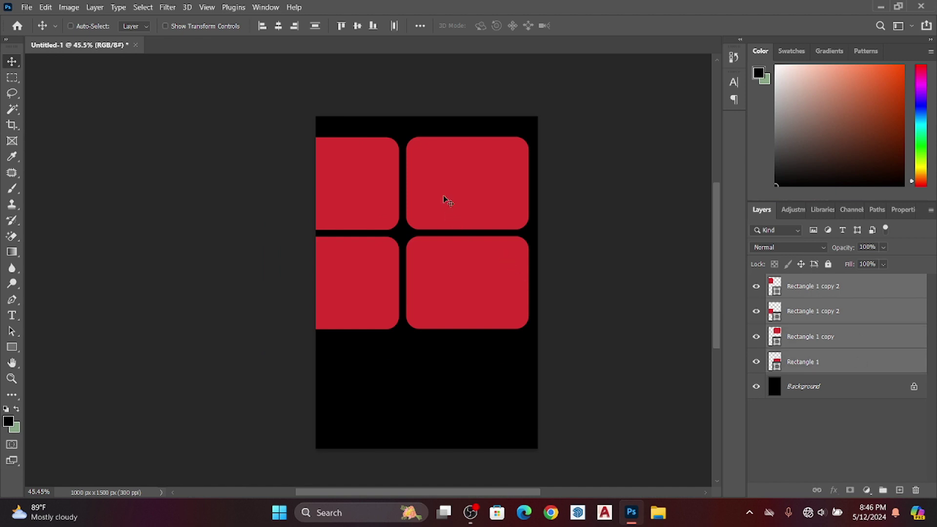
{"action": "key", "text": "ctrl+t"}
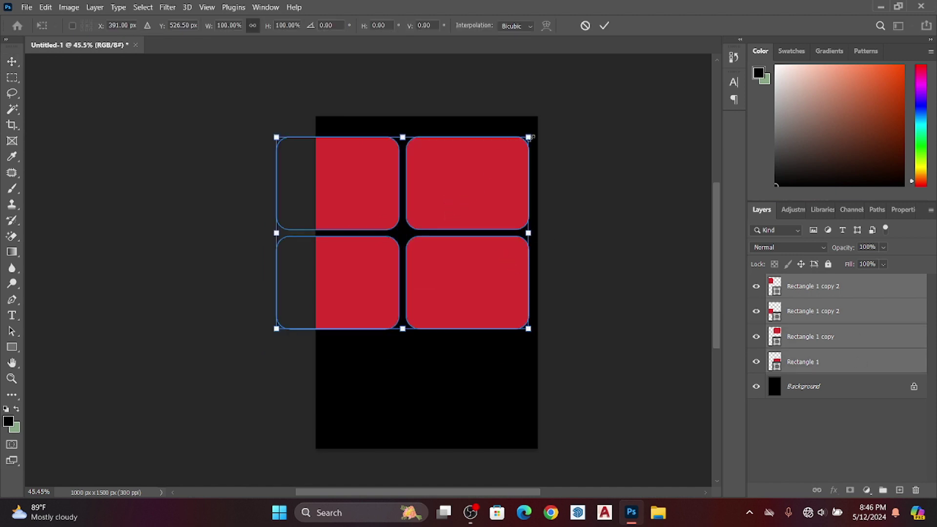
Step: Rotate the rectangle grid about -46° and scale it to roughly 218%
{"action": "left_click_drag", "start_coordinate": [546, 126], "coordinate": [444, 68]}
{"action": "left_click_drag", "start_coordinate": [560, 228], "coordinate": [707, 215]}
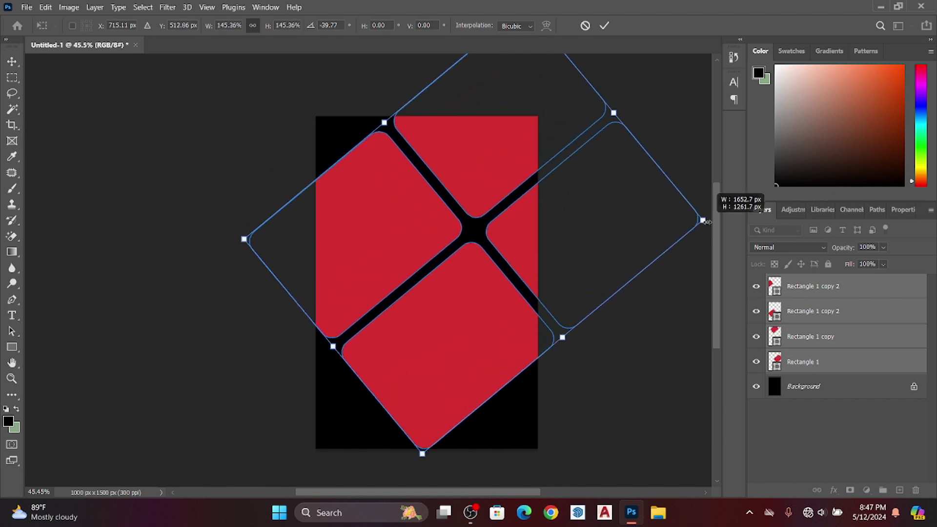
{"action": "mouse_move", "coordinate": [515, 229]}
{"action": "left_mouse_down"}
{"action": "mouse_move", "coordinate": [557, 273]}
{"action": "mouse_move", "coordinate": [549, 272]}
{"action": "left_mouse_up"}
{"action": "mouse_move", "coordinate": [654, 237]}
{"action": "left_mouse_down"}
{"action": "mouse_move", "coordinate": [669, 181]}
{"action": "mouse_move", "coordinate": [684, 204]}
{"action": "left_mouse_up"}
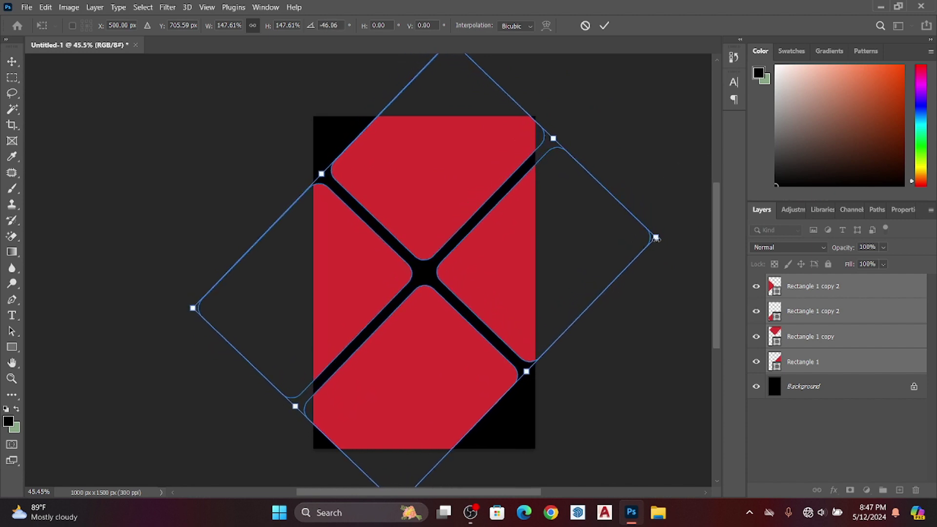
{"action": "left_click_drag", "start_coordinate": [655, 237], "coordinate": [670, 209]}
{"action": "mouse_move", "coordinate": [510, 252]}
{"action": "left_mouse_down"}
{"action": "mouse_move", "coordinate": [394, 275]}
{"action": "mouse_move", "coordinate": [403, 291]}
{"action": "mouse_move", "coordinate": [412, 282]}
{"action": "mouse_move", "coordinate": [401, 308]}
{"action": "left_mouse_up"}
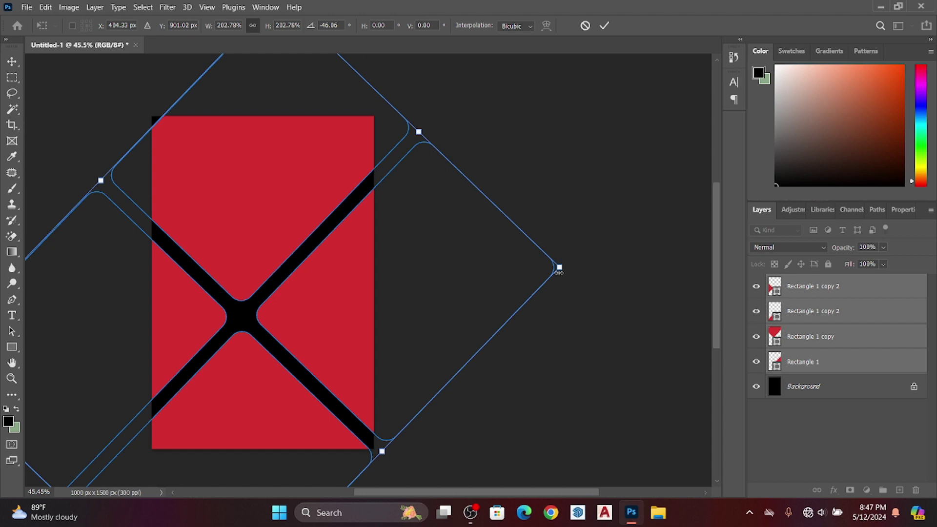
{"action": "left_click_drag", "start_coordinate": [559, 267], "coordinate": [605, 253]}
{"action": "left_click_drag", "start_coordinate": [517, 269], "coordinate": [492, 278]}
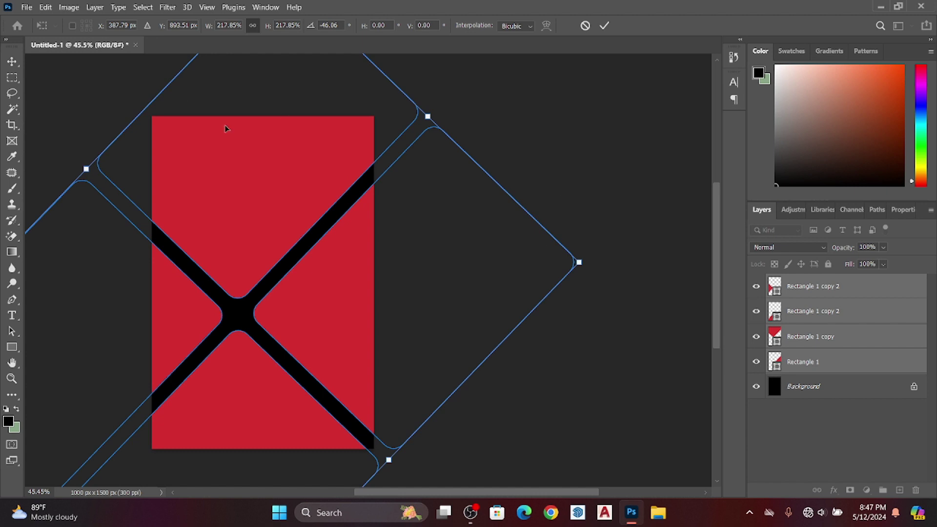
{"action": "key", "text": "Return"}
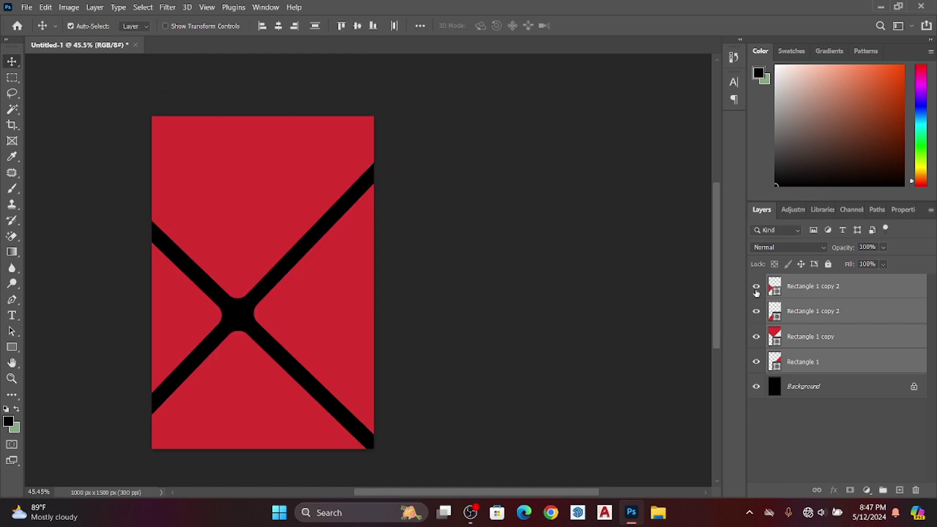
Step: Delete the top duplicate layer and move the remaining shapes up and right
{"action": "left_click", "coordinate": [756, 289]}
{"action": "left_click", "coordinate": [757, 288]}
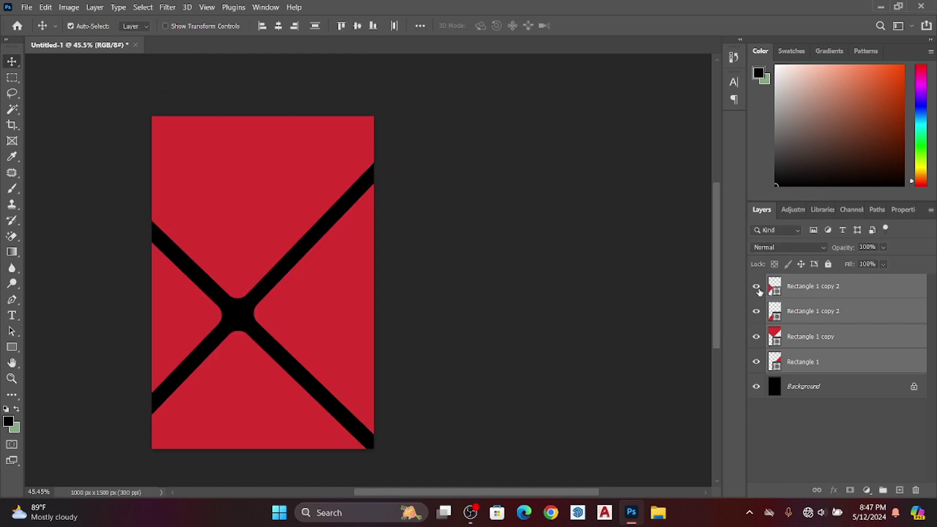
{"action": "left_click", "coordinate": [794, 293]}
{"action": "key", "text": "Delete"}
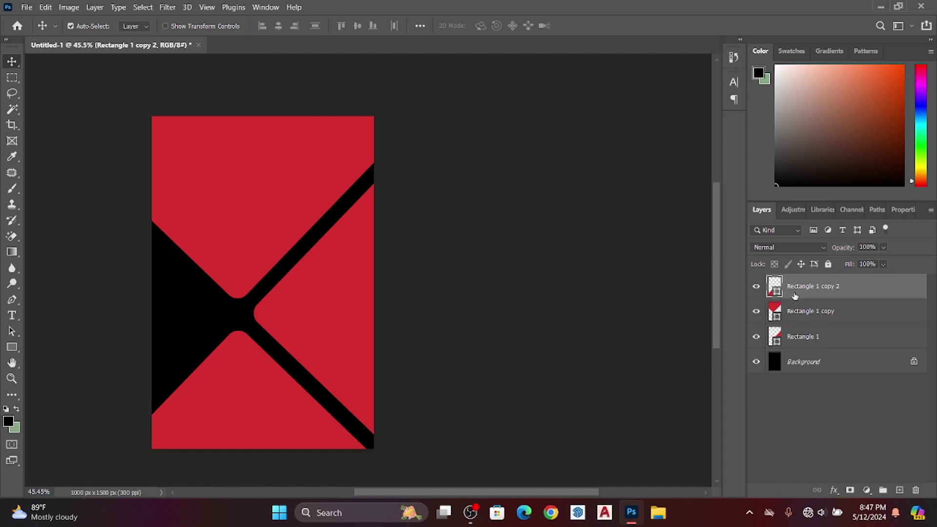
{"action": "left_click", "coordinate": [818, 312], "text": "shift"}
{"action": "left_click", "coordinate": [818, 338], "text": "shift"}
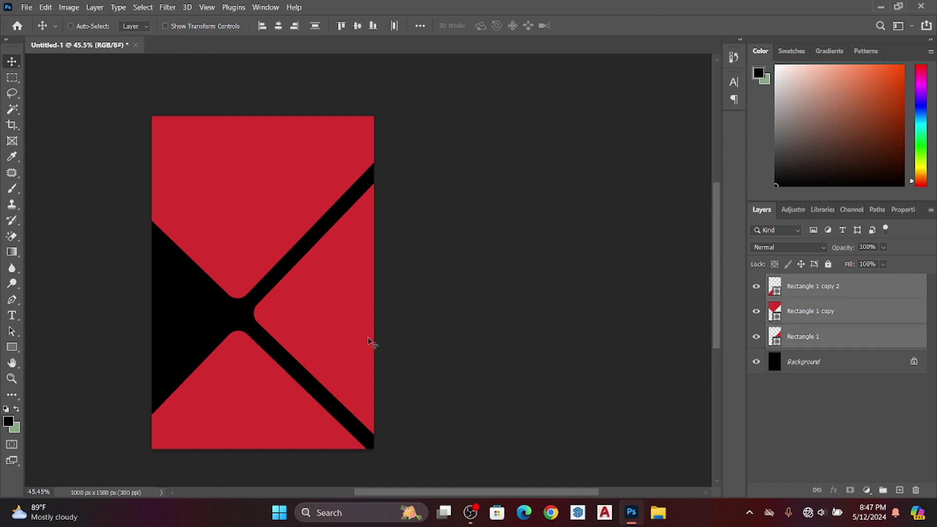
{"action": "left_click_drag", "start_coordinate": [342, 307], "coordinate": [315, 288]}
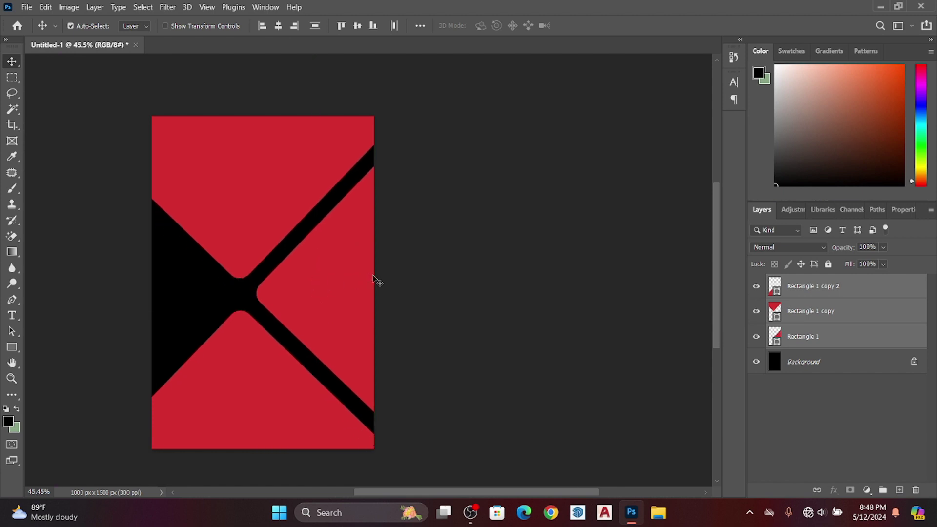
{"action": "left_click_drag", "start_coordinate": [342, 273], "coordinate": [358, 271]}
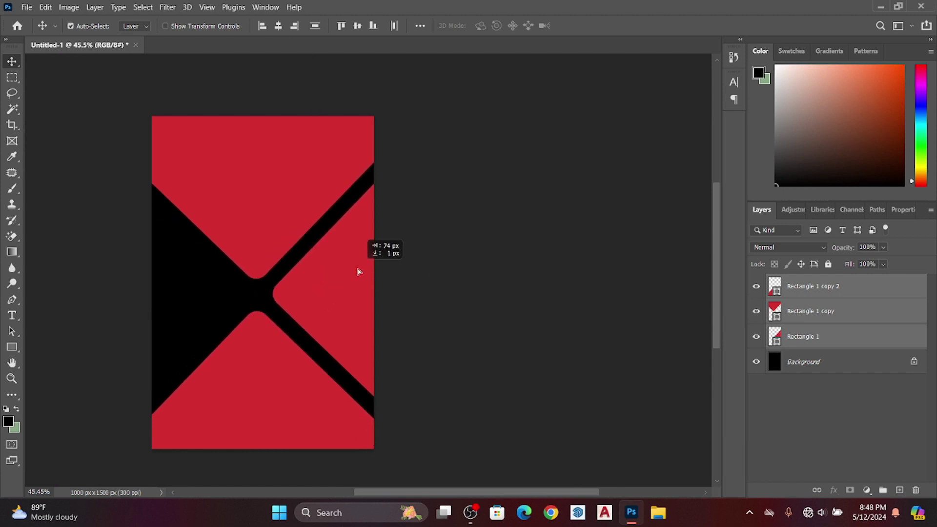
{"action": "key", "text": "alt+bracketleft"}
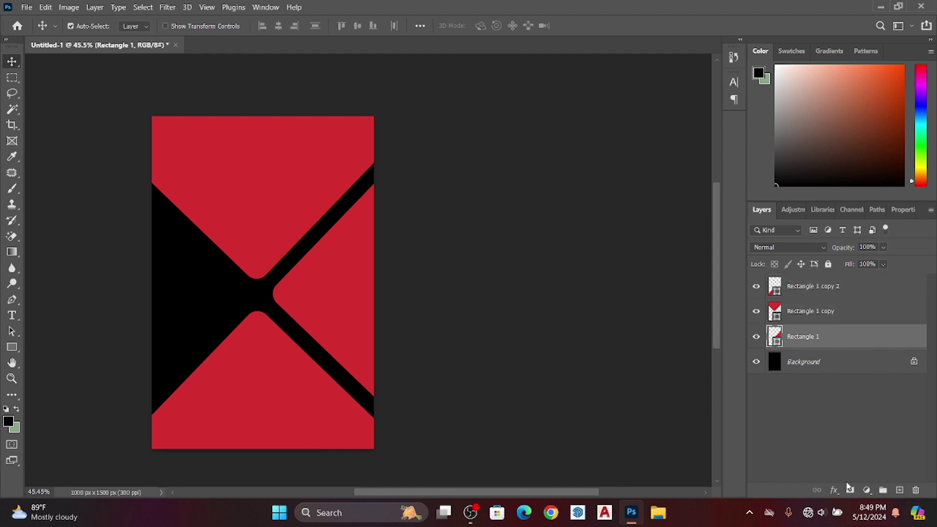
Step: Add a white Stroke effect to Rectangle 1 through Blending Options
{"action": "left_click", "coordinate": [850, 490]}
{"action": "key", "text": "ctrl+z"}
{"action": "left_click", "coordinate": [834, 490]}
{"action": "left_click", "coordinate": [860, 374]}
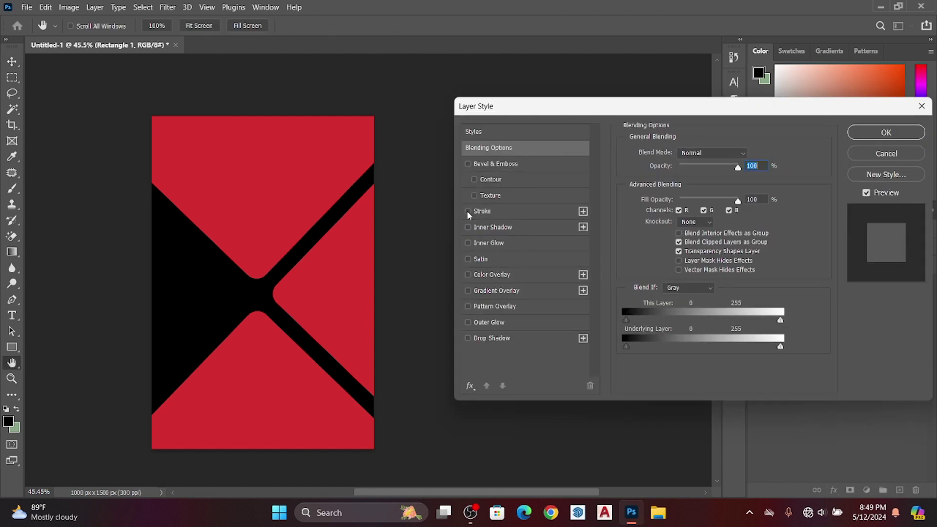
{"action": "left_click", "coordinate": [468, 212]}
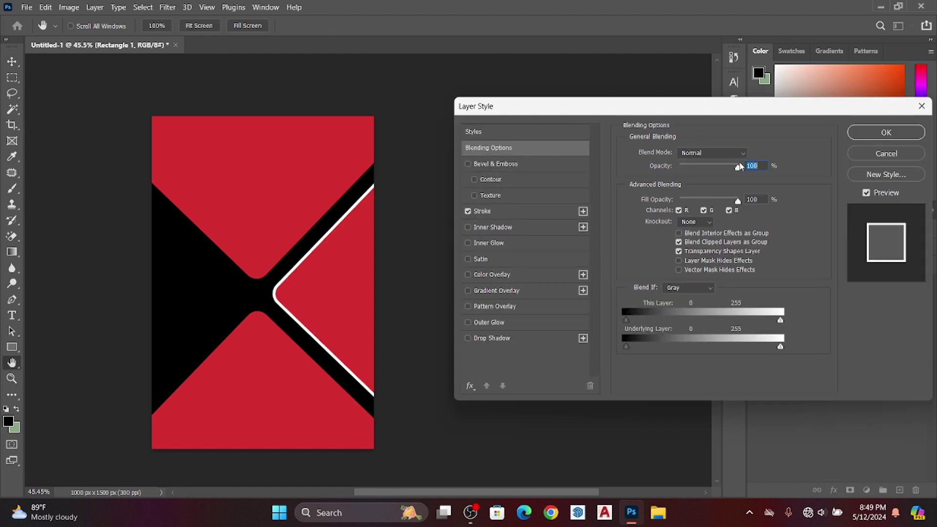
{"action": "mouse_move", "coordinate": [740, 166]}
{"action": "left_mouse_down"}
{"action": "mouse_move", "coordinate": [771, 175]}
{"action": "mouse_move", "coordinate": [766, 204]}
{"action": "left_mouse_up"}
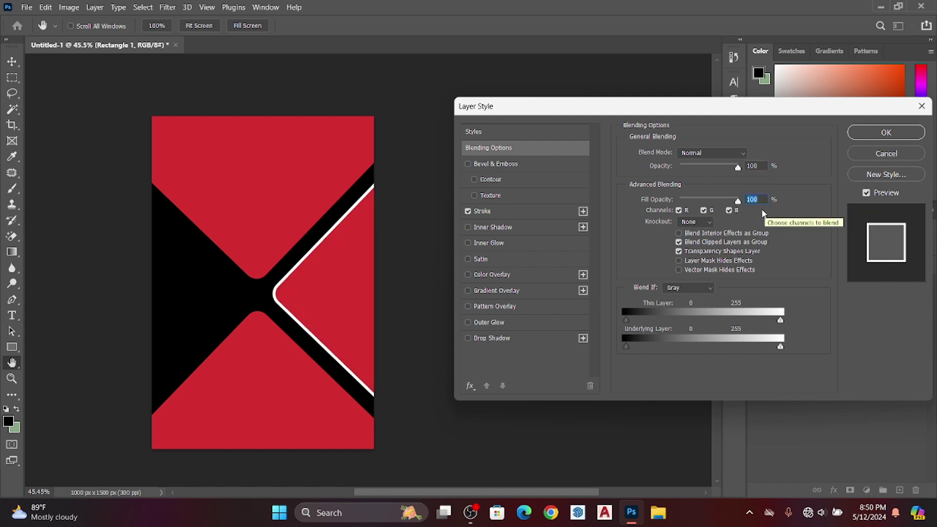
{"action": "left_click", "coordinate": [887, 132]}
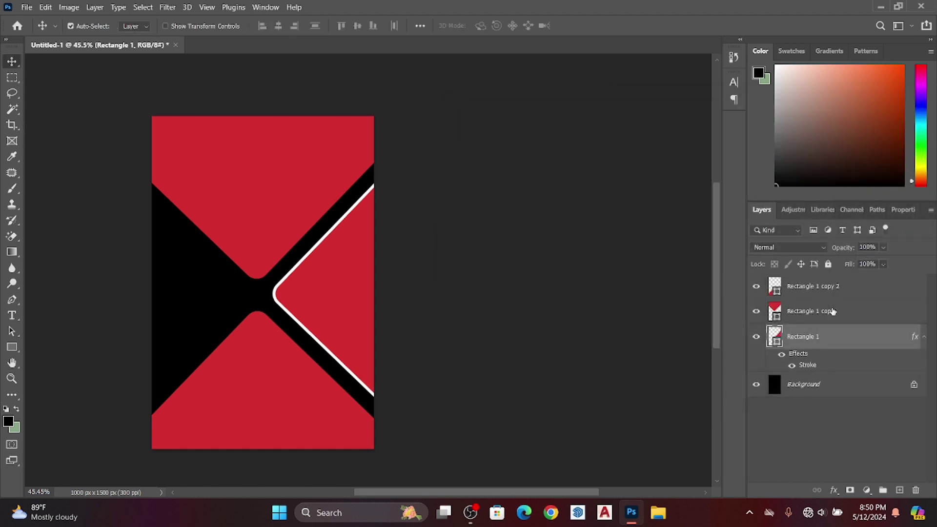
Step: Add the same white Stroke effect to the Rectangle 1 copy layer
{"action": "left_click", "coordinate": [832, 311]}
{"action": "left_click", "coordinate": [834, 490]}
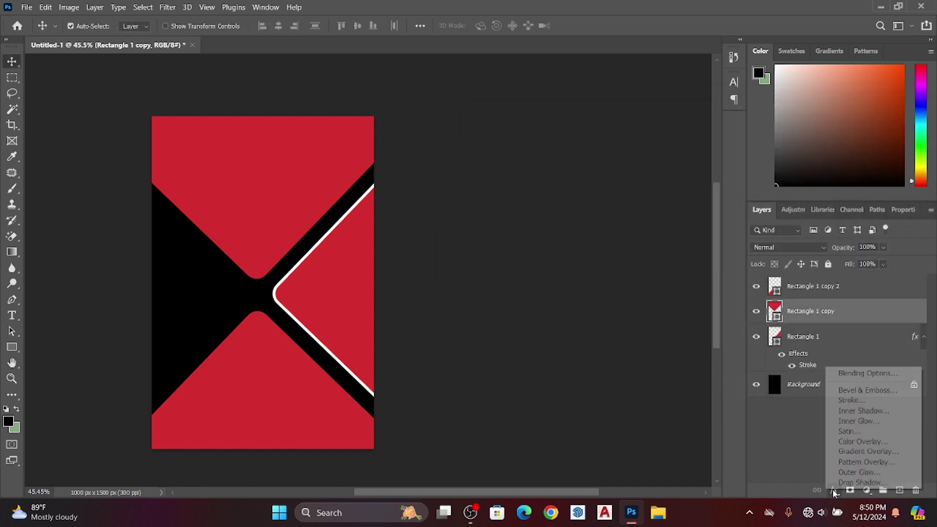
{"action": "left_click", "coordinate": [855, 373]}
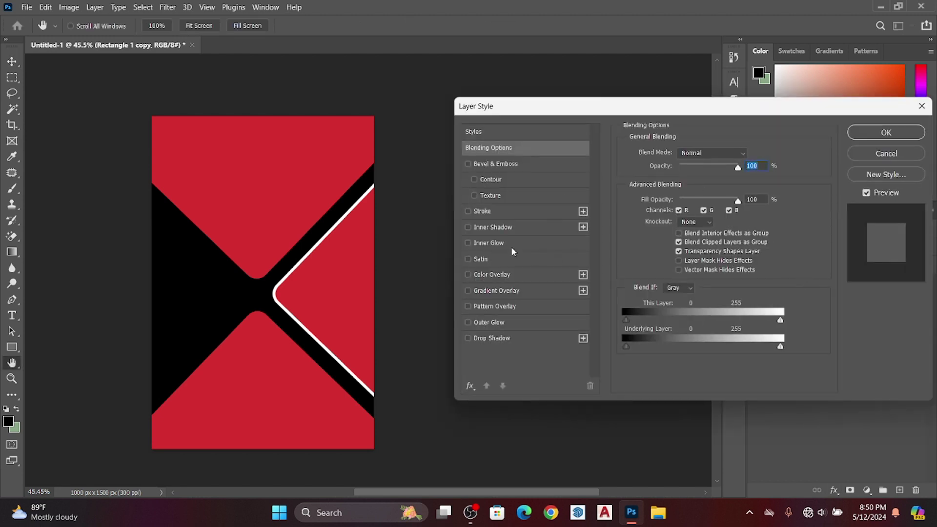
{"action": "left_click", "coordinate": [468, 211]}
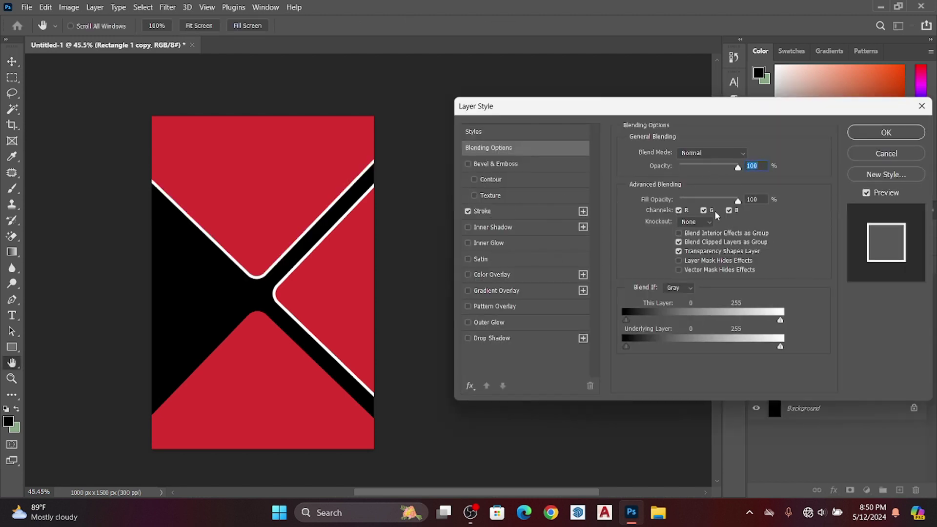
{"action": "left_click", "coordinate": [874, 137]}
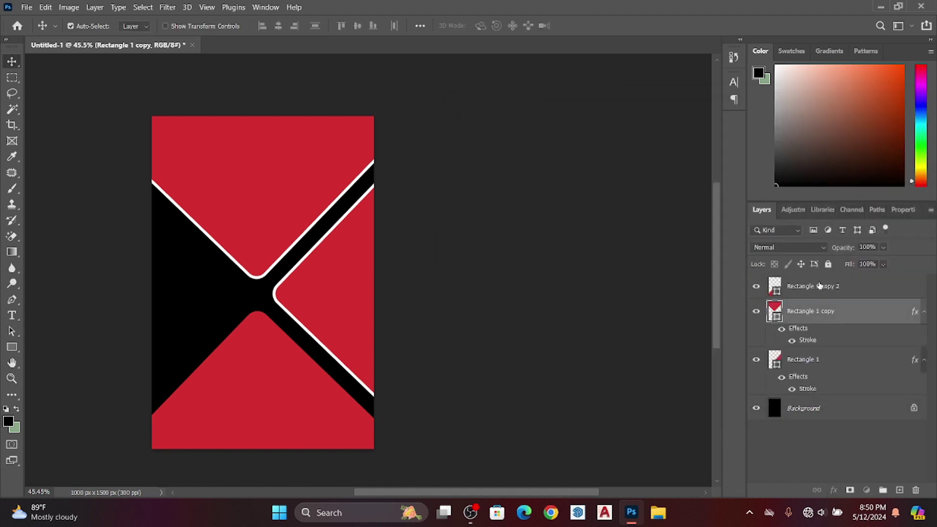
Step: Apply the white Stroke effect to Rectangle 1 copy 2 as well
{"action": "left_click", "coordinate": [819, 286]}
{"action": "left_click", "coordinate": [833, 490]}
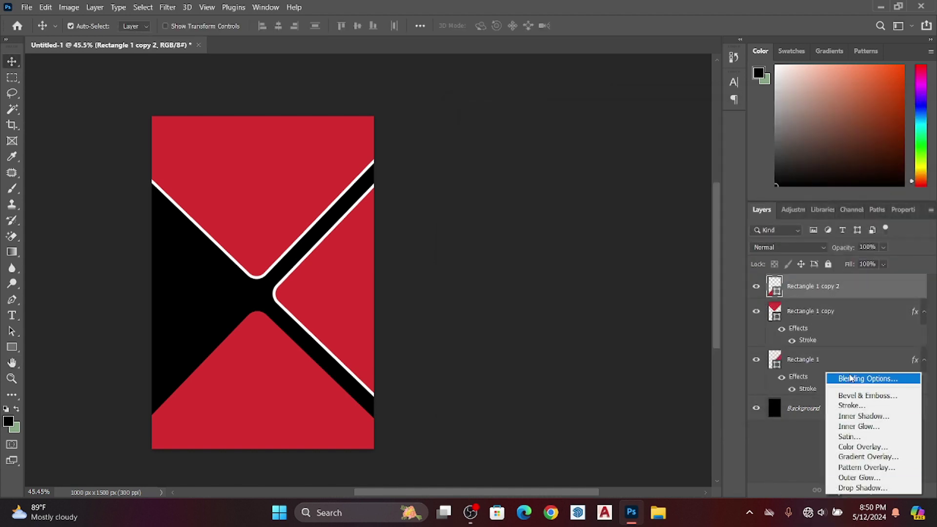
{"action": "left_click", "coordinate": [850, 377]}
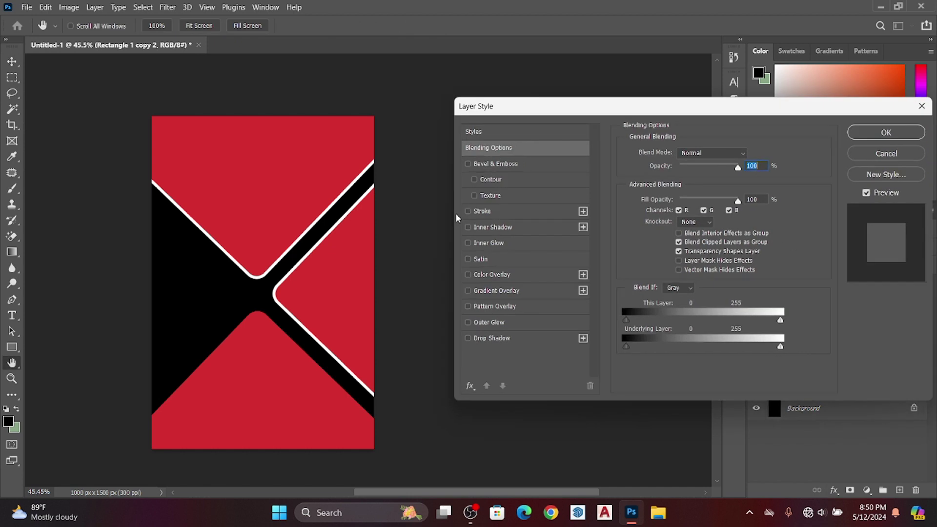
{"action": "left_click", "coordinate": [467, 211]}
{"action": "left_click", "coordinate": [886, 132]}
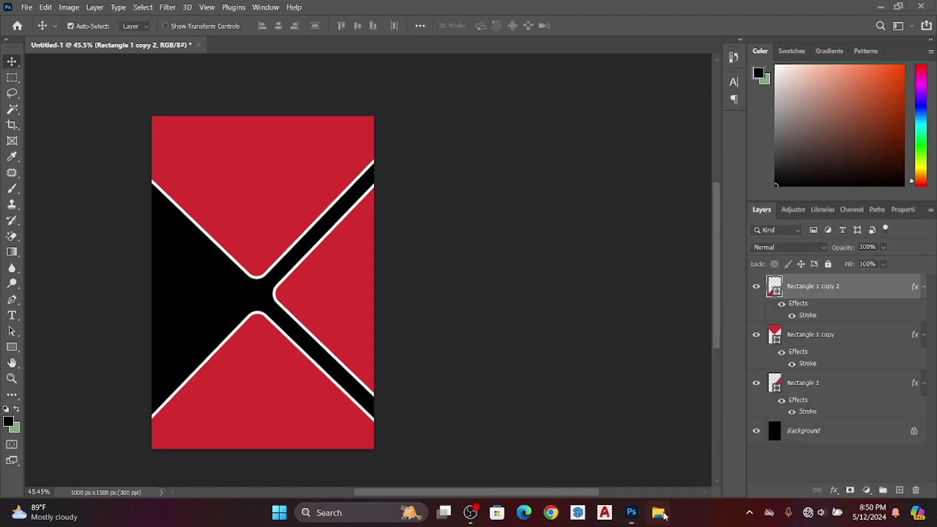
Step: Place the burger photo near the top of the poster, slightly shrunk
{"action": "mouse_move", "coordinate": [561, 484]}
{"action": "left_mouse_down"}
{"action": "mouse_move", "coordinate": [213, 253]}
{"action": "mouse_move", "coordinate": [252, 216]}
{"action": "left_mouse_up"}
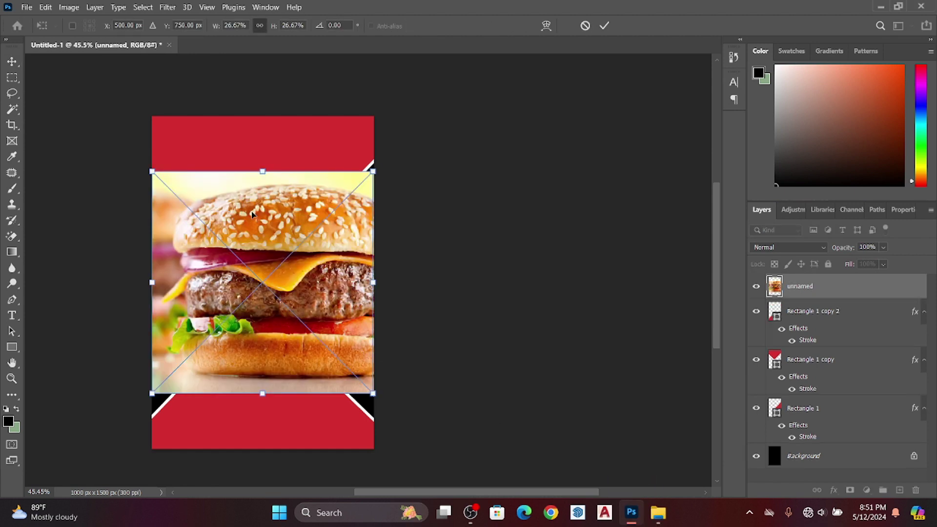
{"action": "left_click_drag", "start_coordinate": [280, 301], "coordinate": [283, 195]}
{"action": "left_click_drag", "start_coordinate": [373, 116], "coordinate": [344, 129]}
{"action": "left_click_drag", "start_coordinate": [255, 215], "coordinate": [284, 177]}
{"action": "key", "text": "Return"}
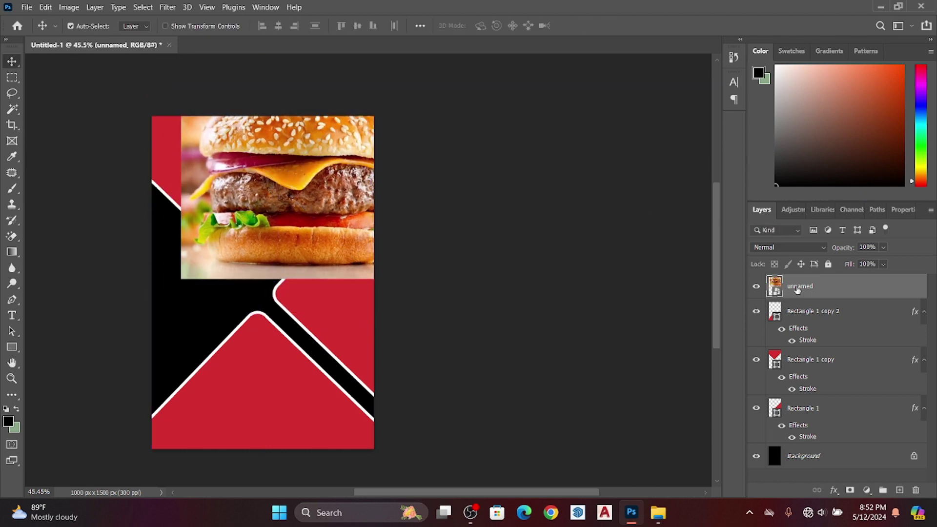
Step: Move the burger layer under Rectangle 1 copy 2 and clip it into that shape
{"action": "right_click", "coordinate": [796, 290]}
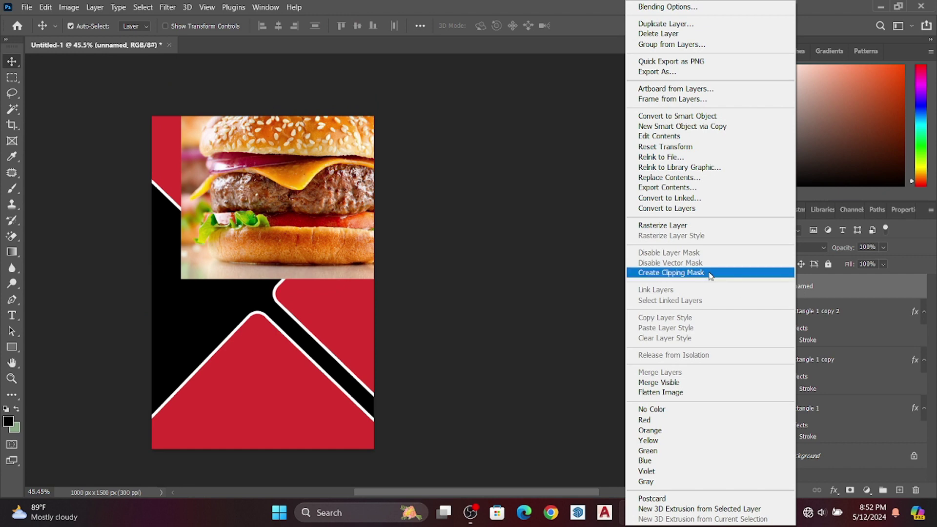
{"action": "left_click", "coordinate": [709, 273]}
{"action": "left_click_drag", "start_coordinate": [815, 288], "coordinate": [831, 358]}
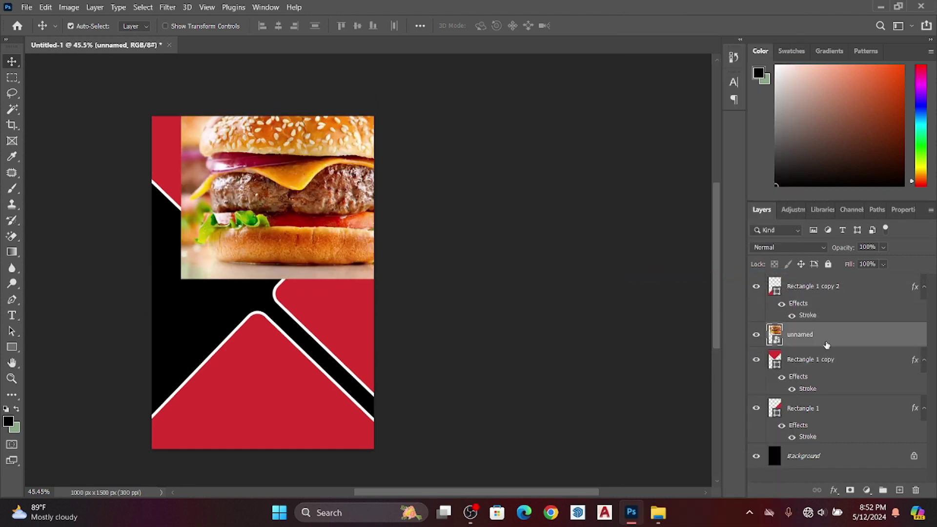
{"action": "left_click", "coordinate": [825, 346], "text": "alt"}
{"action": "right_click", "coordinate": [814, 342]}
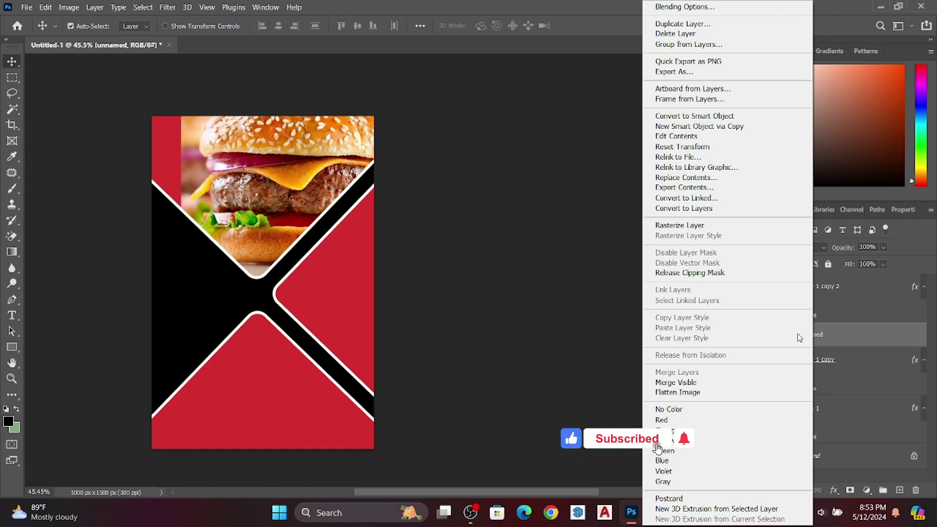
{"action": "left_click", "coordinate": [710, 210]}
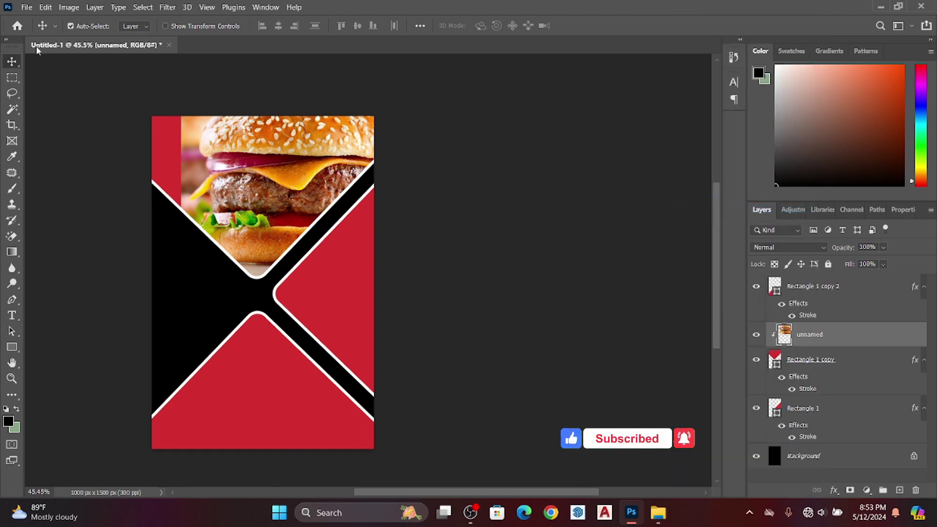
Step: Content-Aware Fill the red strip left of the burger, then shift the photo left
{"action": "left_click", "coordinate": [11, 77]}
{"action": "left_click_drag", "start_coordinate": [153, 116], "coordinate": [186, 351]}
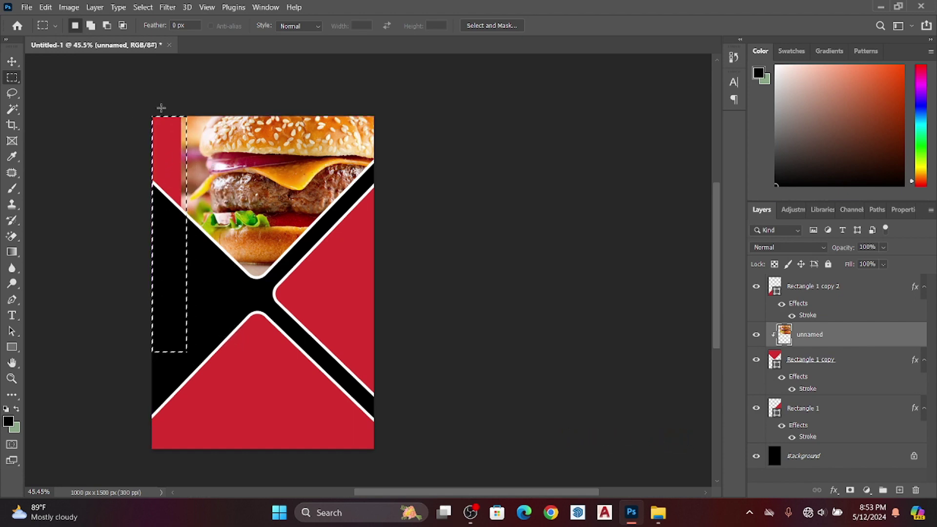
{"action": "left_click", "coordinate": [43, 8]}
{"action": "left_click", "coordinate": [61, 185]}
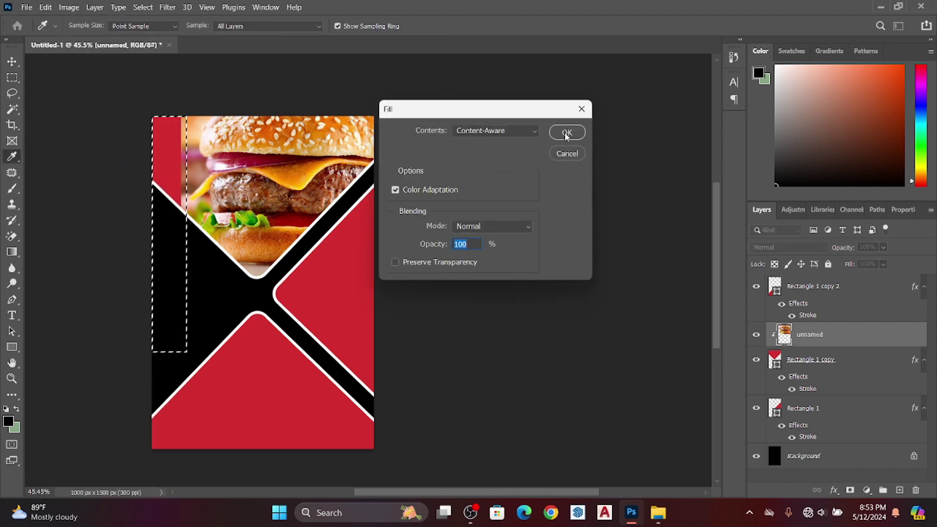
{"action": "left_click", "coordinate": [566, 132]}
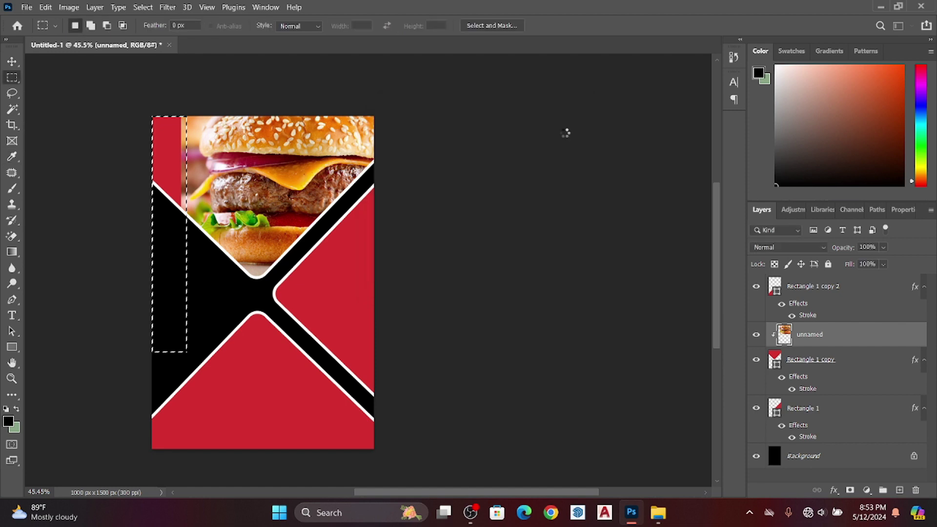
{"action": "key", "text": "ctrl+d"}
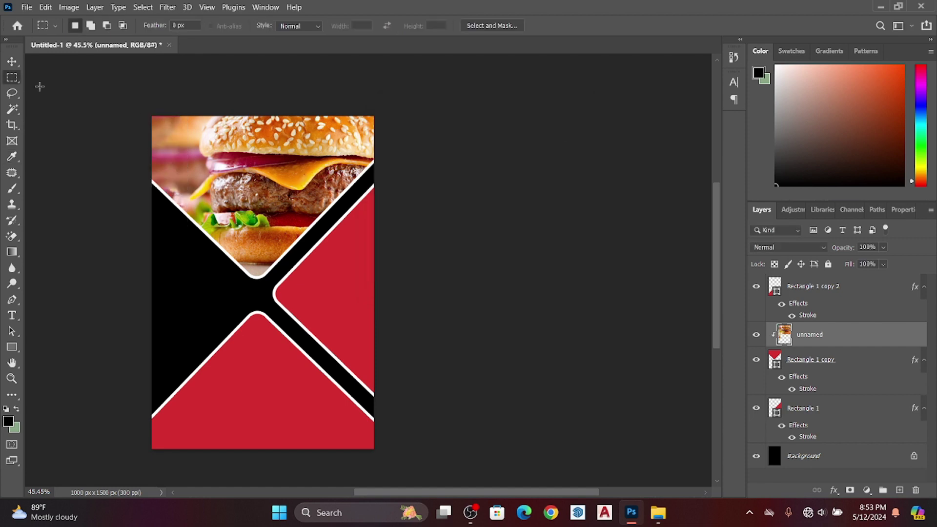
{"action": "left_click", "coordinate": [11, 62]}
{"action": "left_click_drag", "start_coordinate": [293, 191], "coordinate": [278, 181]}
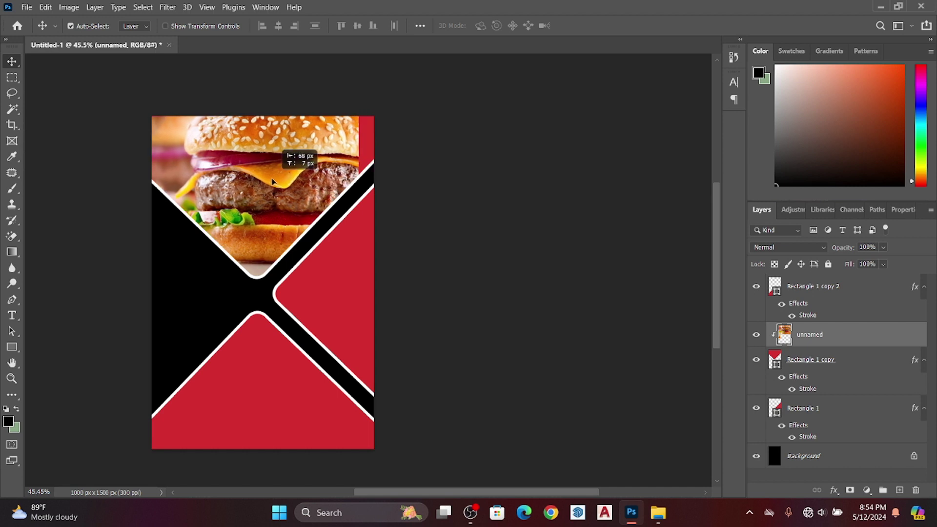
{"action": "left_click_drag", "start_coordinate": [278, 182], "coordinate": [269, 181]}
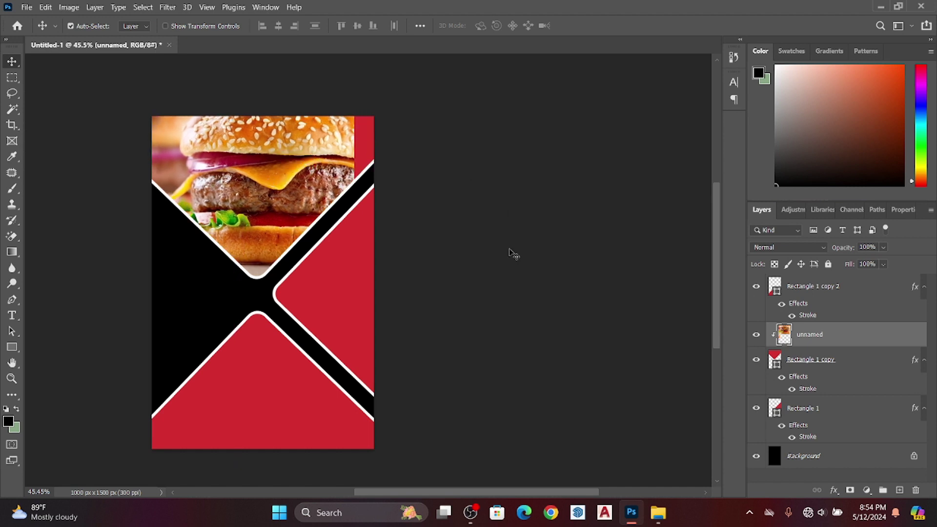
Step: Content-Aware Fill the red strip on the burger's right side
{"action": "left_click", "coordinate": [12, 78]}
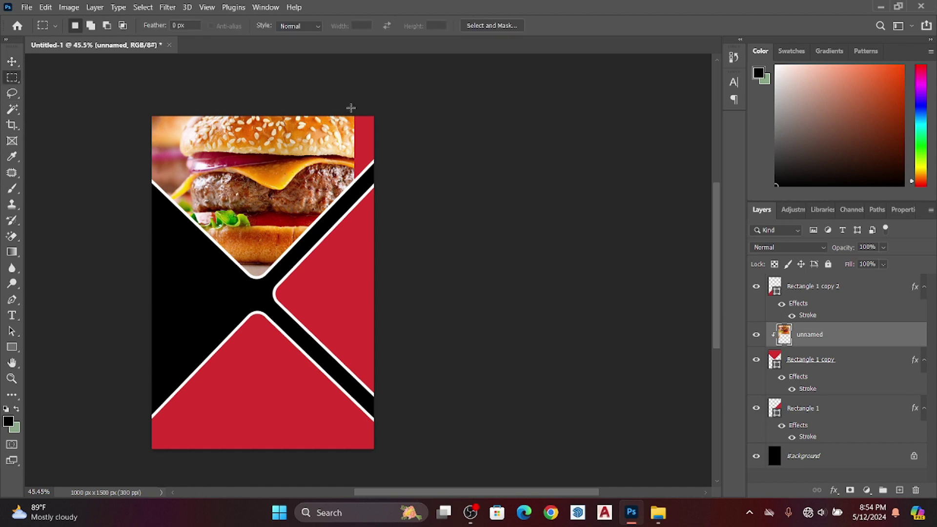
{"action": "left_click_drag", "start_coordinate": [346, 106], "coordinate": [426, 295]}
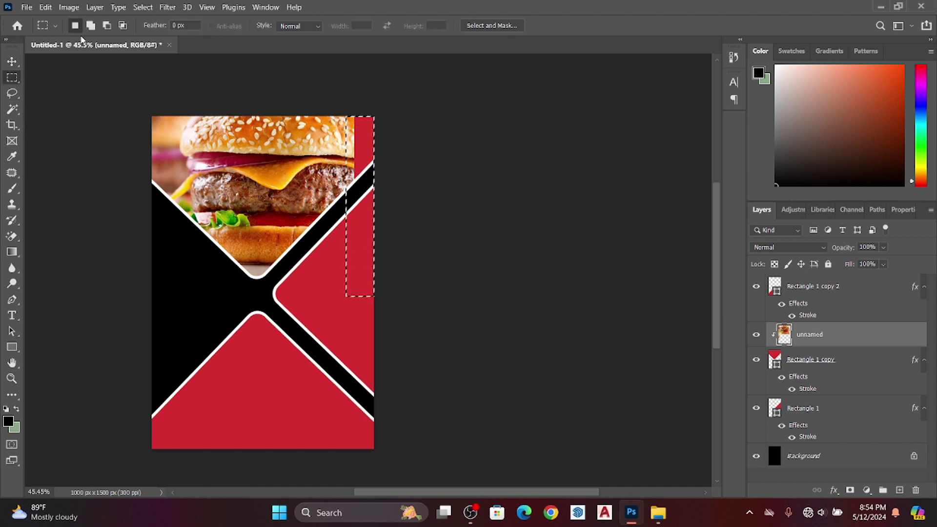
{"action": "left_click", "coordinate": [46, 7]}
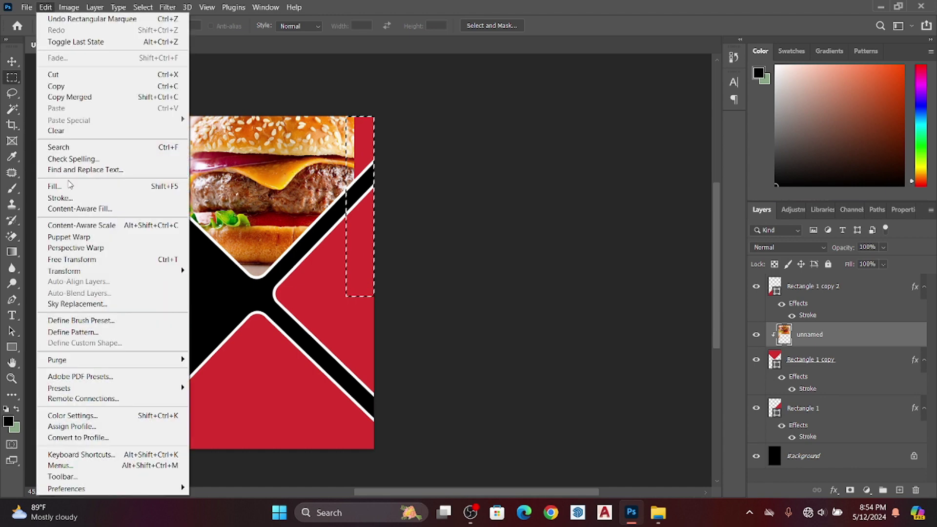
{"action": "left_click", "coordinate": [67, 187]}
{"action": "left_click", "coordinate": [568, 133]}
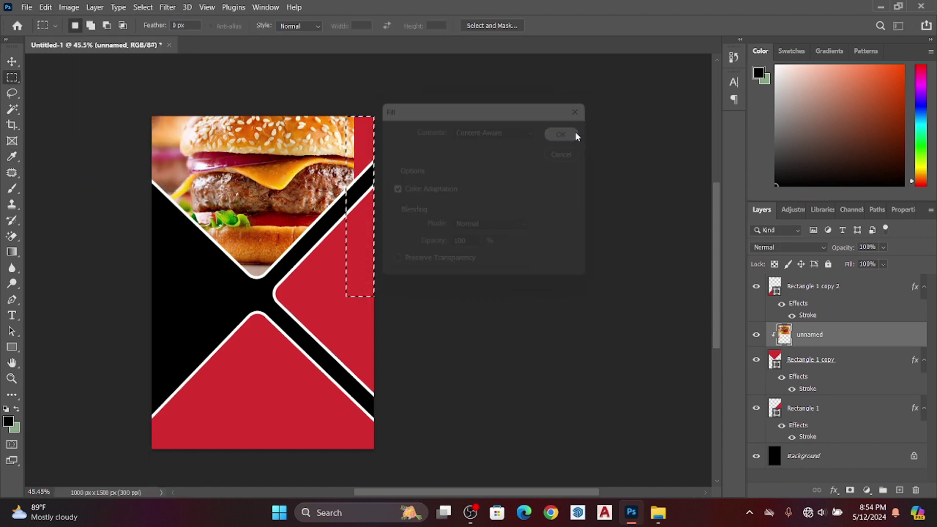
{"action": "key", "text": "ctrl+d"}
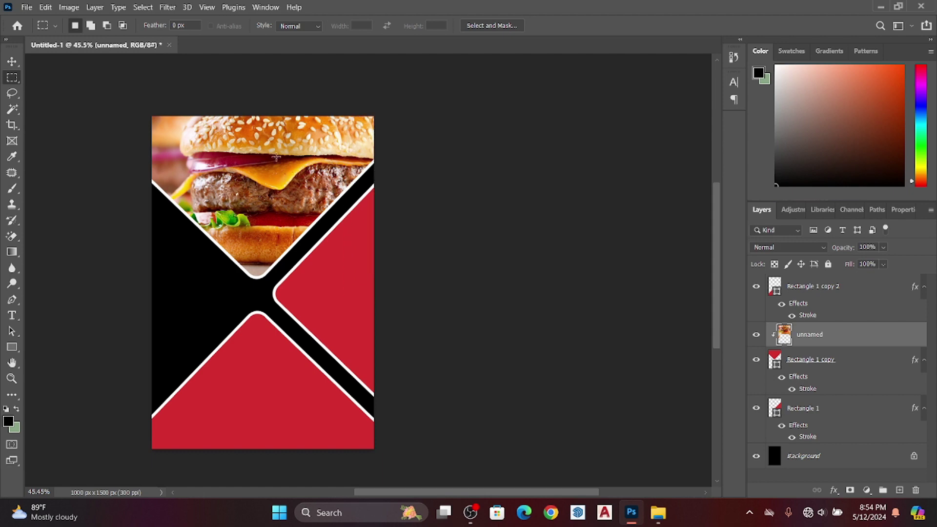
{"action": "left_click", "coordinate": [12, 61]}
Step: Reposition the burger photo within the top shape
{"action": "left_click_drag", "start_coordinate": [311, 198], "coordinate": [255, 178]}
{"action": "left_click_drag", "start_coordinate": [256, 178], "coordinate": [260, 195]}
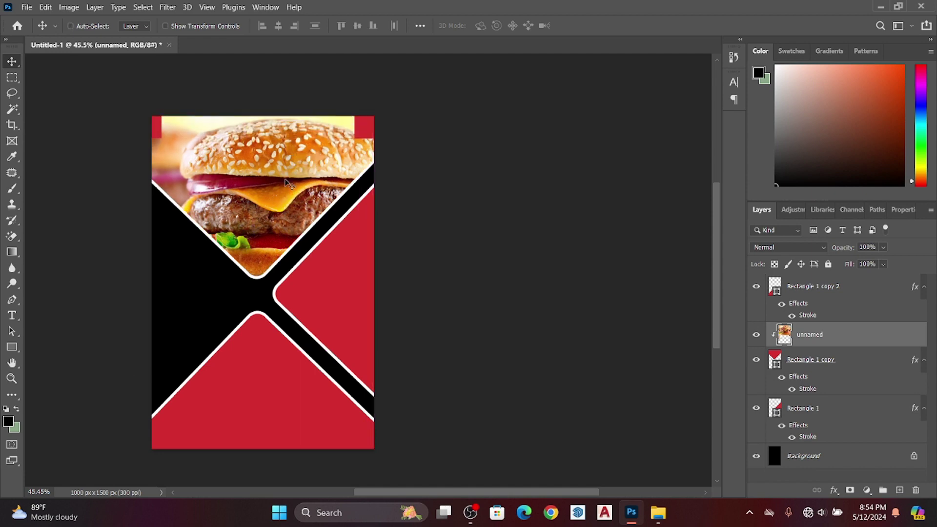
{"action": "left_click_drag", "start_coordinate": [287, 168], "coordinate": [289, 193]}
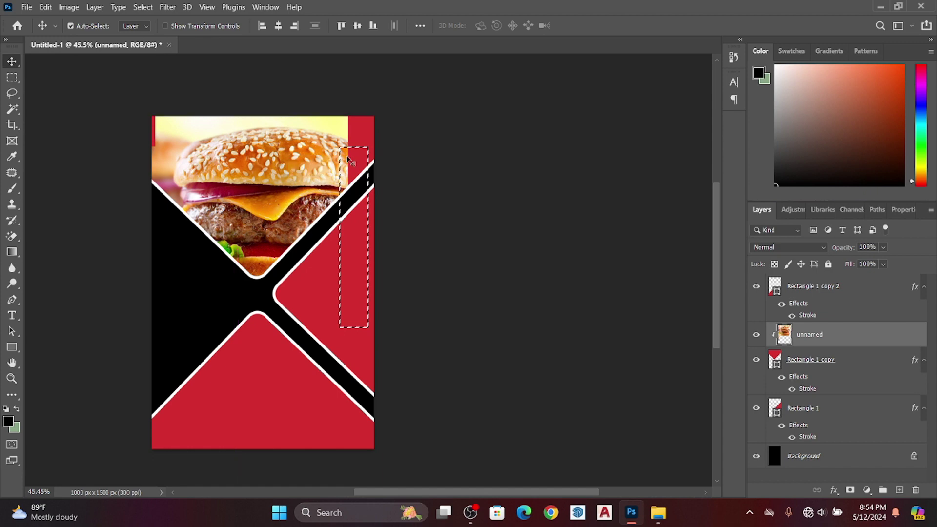
{"action": "left_click", "coordinate": [432, 156]}
Step: Content-Aware Fill the exposed strip along the right edge of the burger layer
{"action": "left_click", "coordinate": [13, 77]}
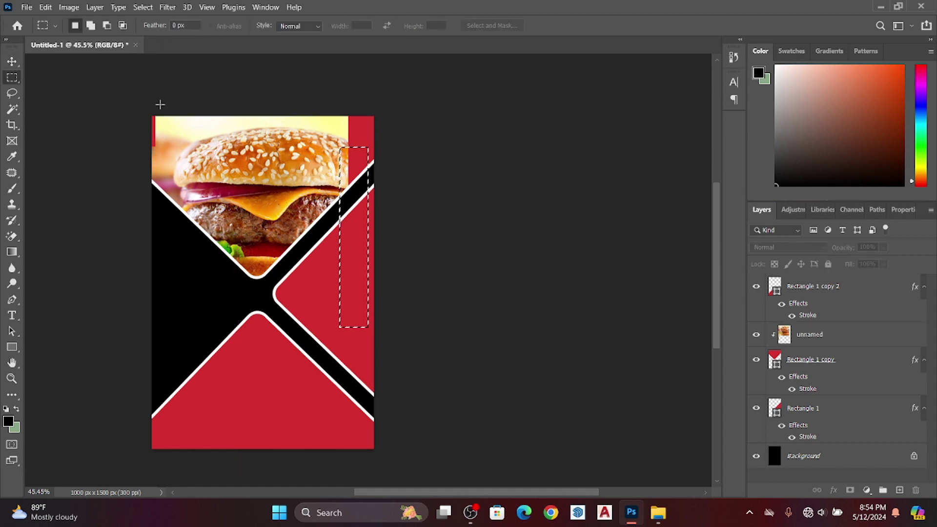
{"action": "left_click_drag", "start_coordinate": [340, 102], "coordinate": [450, 322]}
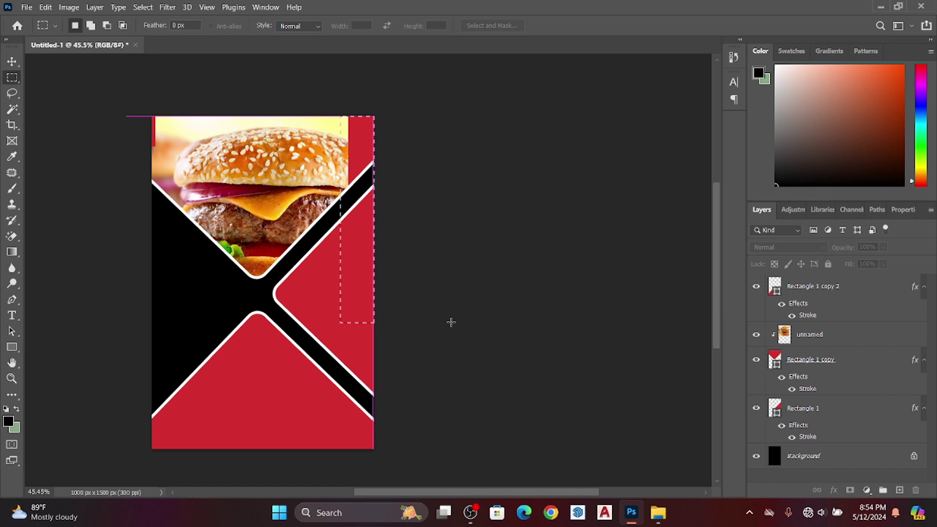
{"action": "left_click", "coordinate": [45, 8]}
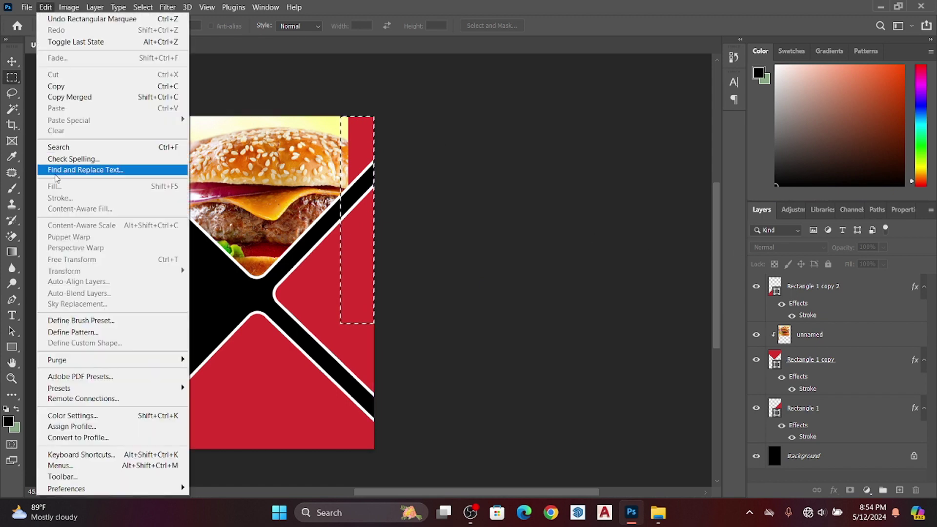
{"action": "left_click", "coordinate": [552, 158]}
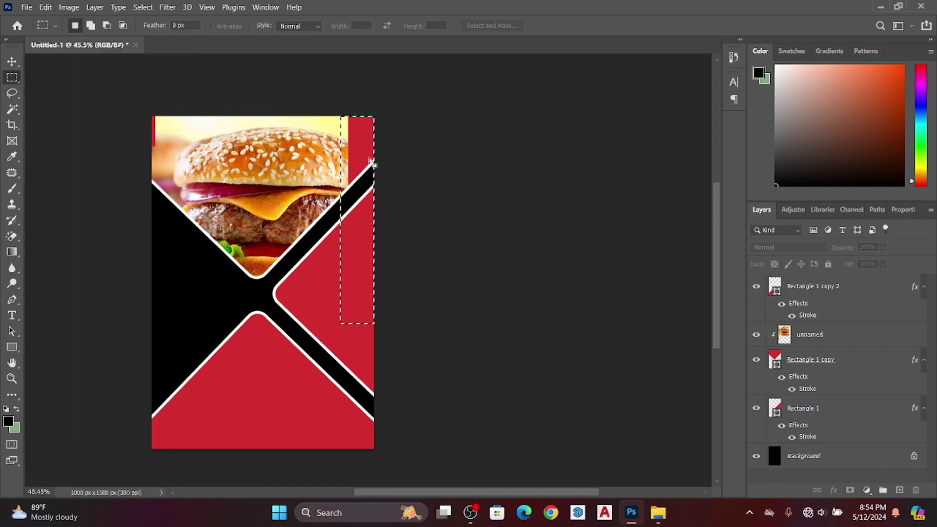
{"action": "left_click", "coordinate": [849, 335]}
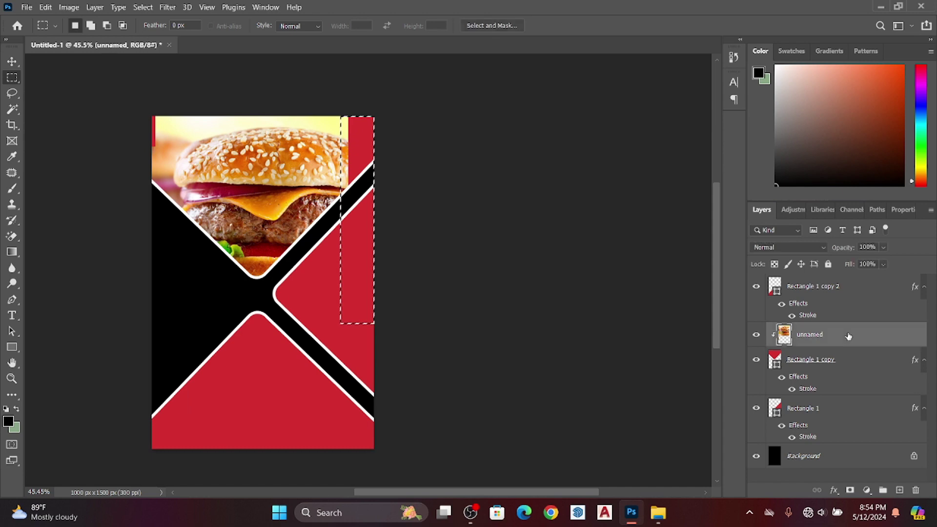
{"action": "left_click", "coordinate": [46, 8]}
{"action": "left_click", "coordinate": [56, 186]}
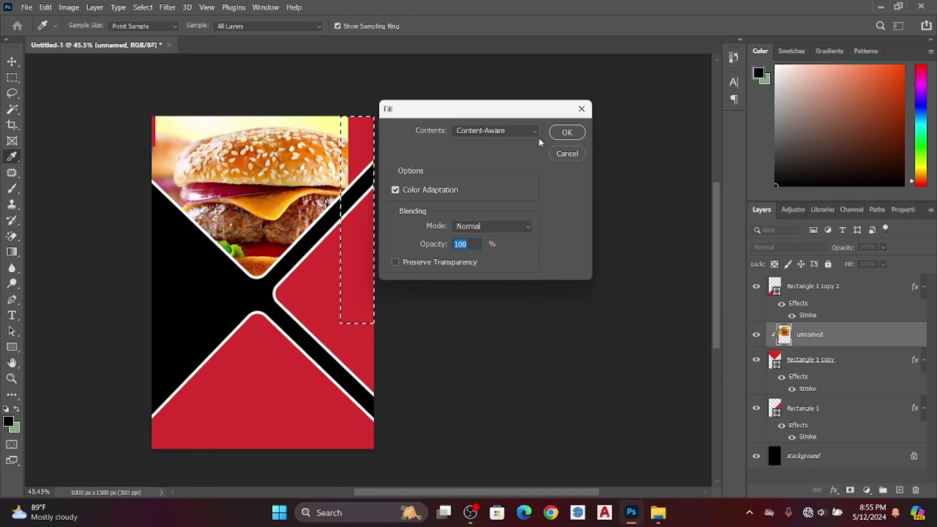
{"action": "left_click", "coordinate": [566, 132]}
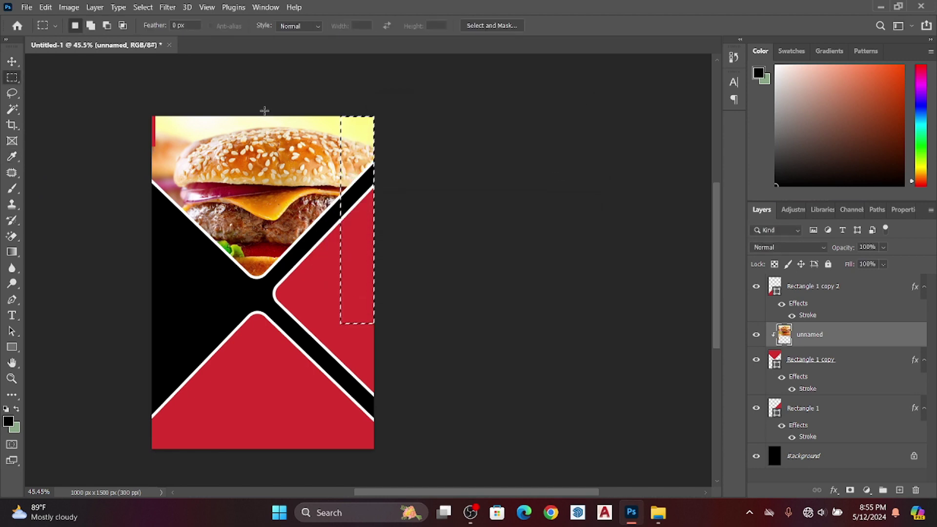
Step: Move the burger photo up into place and clear the selection
{"action": "key", "text": "v"}
{"action": "mouse_move", "coordinate": [274, 191]}
{"action": "left_mouse_down"}
{"action": "mouse_move", "coordinate": [288, 175]}
{"action": "mouse_move", "coordinate": [349, 179]}
{"action": "mouse_move", "coordinate": [252, 140]}
{"action": "left_mouse_up"}
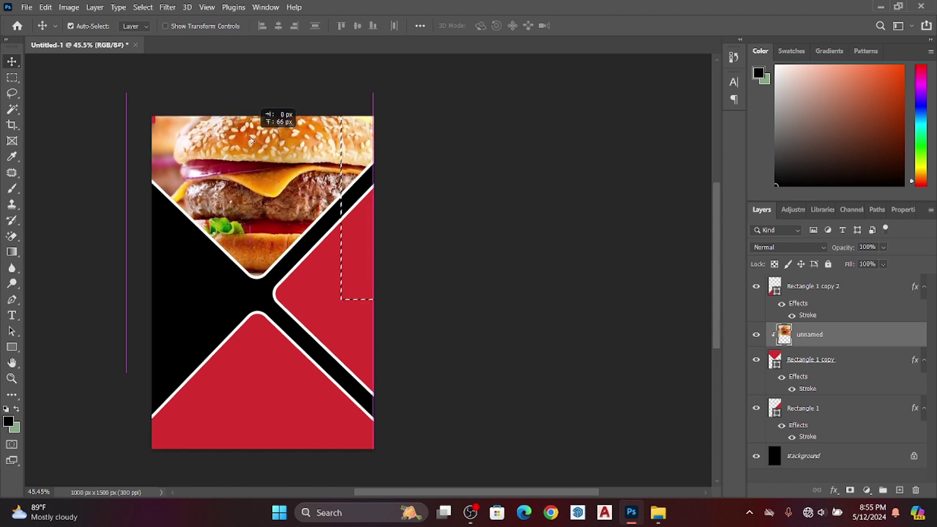
{"action": "left_click", "coordinate": [471, 142]}
{"action": "key", "text": "ctrl+d"}
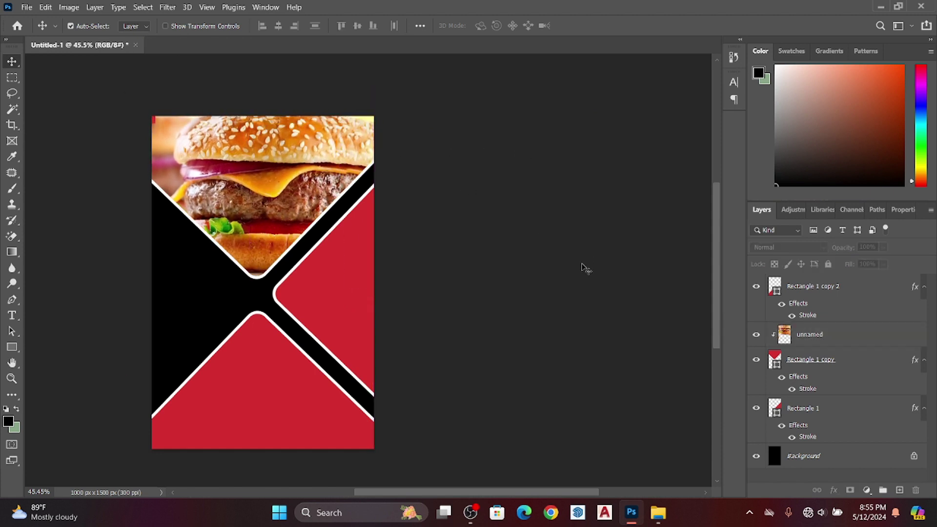
Step: Place the kebab photo (66666-3) and clip it into the Rectangle 1 shape
{"action": "left_click_drag", "start_coordinate": [672, 514], "coordinate": [348, 320]}
{"action": "left_click_drag", "start_coordinate": [829, 292], "coordinate": [820, 408]}
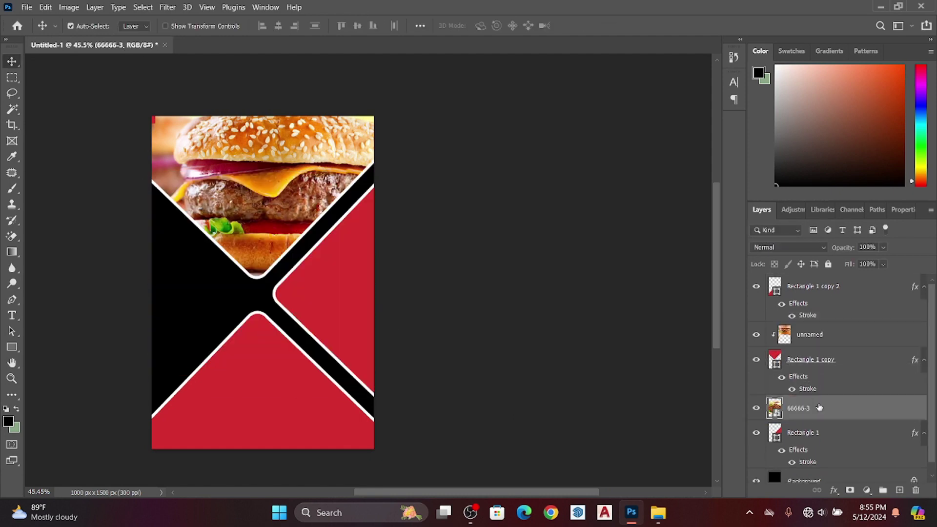
{"action": "right_click", "coordinate": [827, 408]}
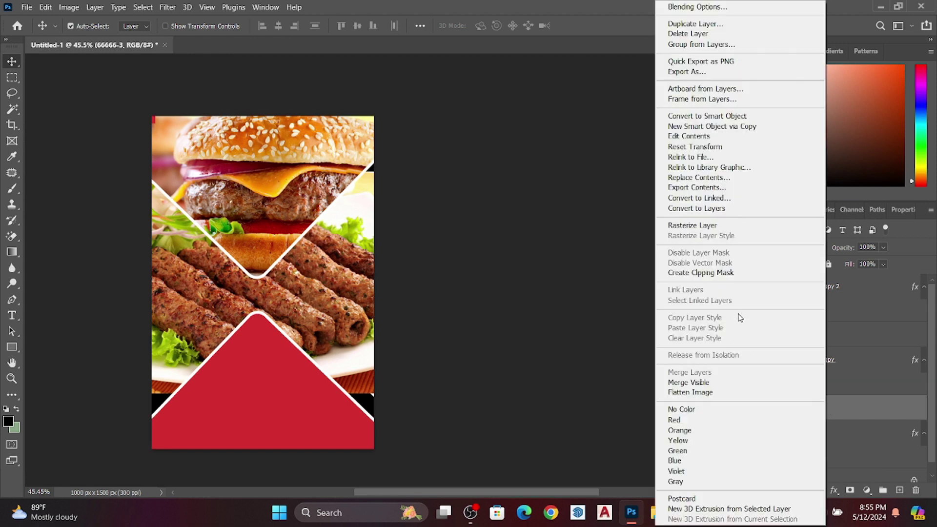
{"action": "left_click", "coordinate": [743, 273]}
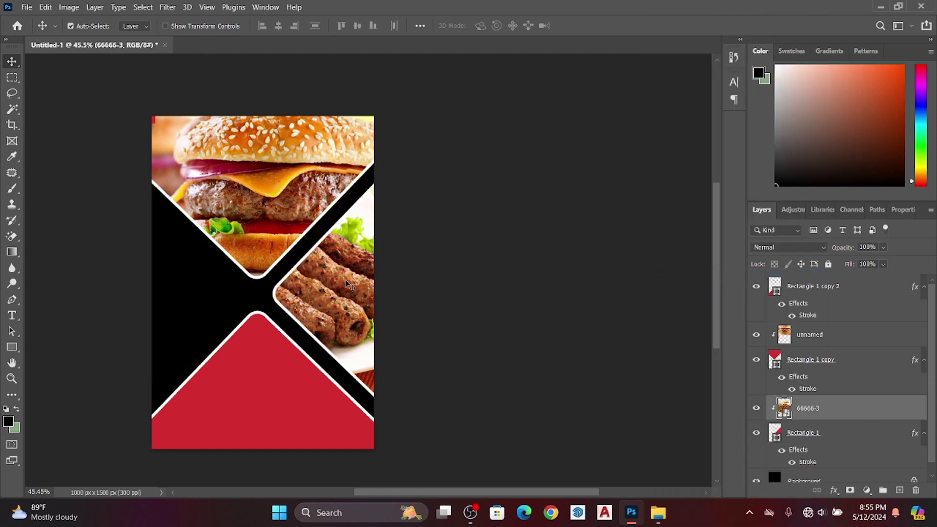
Step: Scale the kebab photo to about 20% and position it inside the right panel
{"action": "left_click_drag", "start_coordinate": [347, 284], "coordinate": [375, 290]}
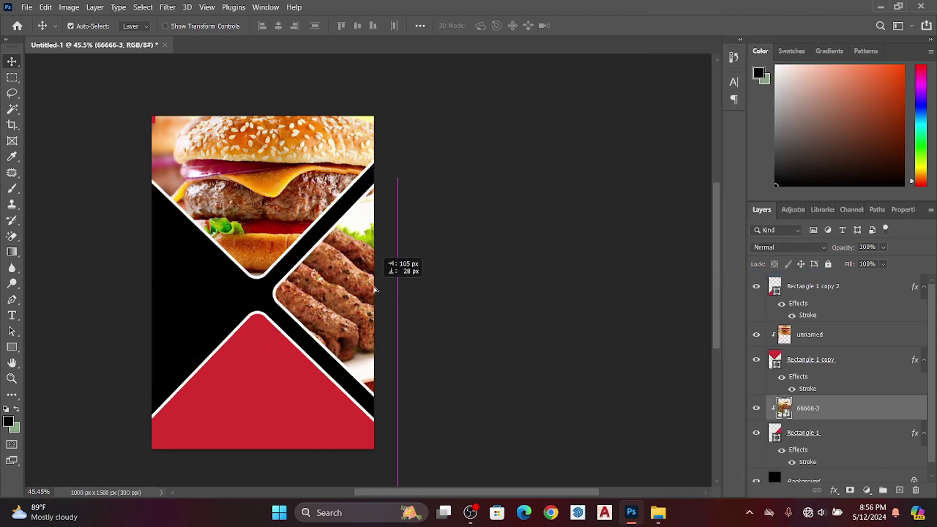
{"action": "key", "text": "ctrl+t"}
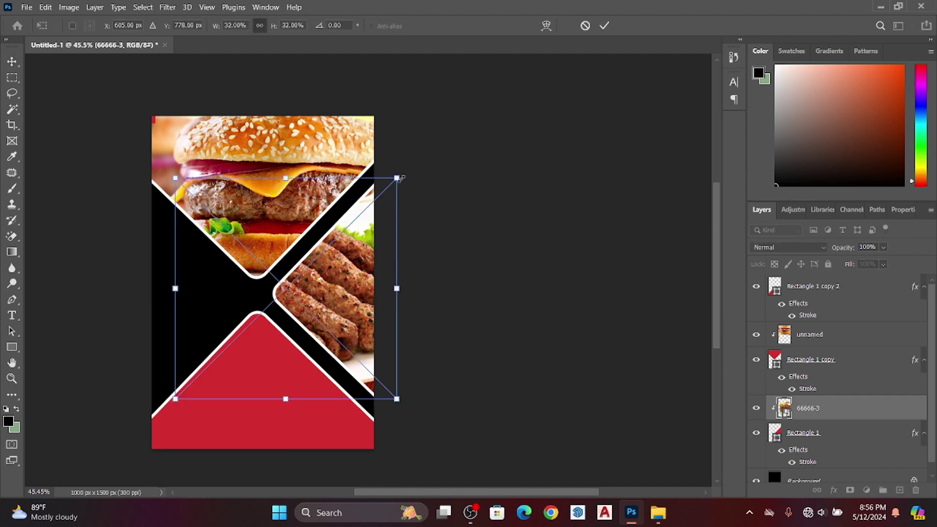
{"action": "left_click_drag", "start_coordinate": [396, 177], "coordinate": [293, 288]}
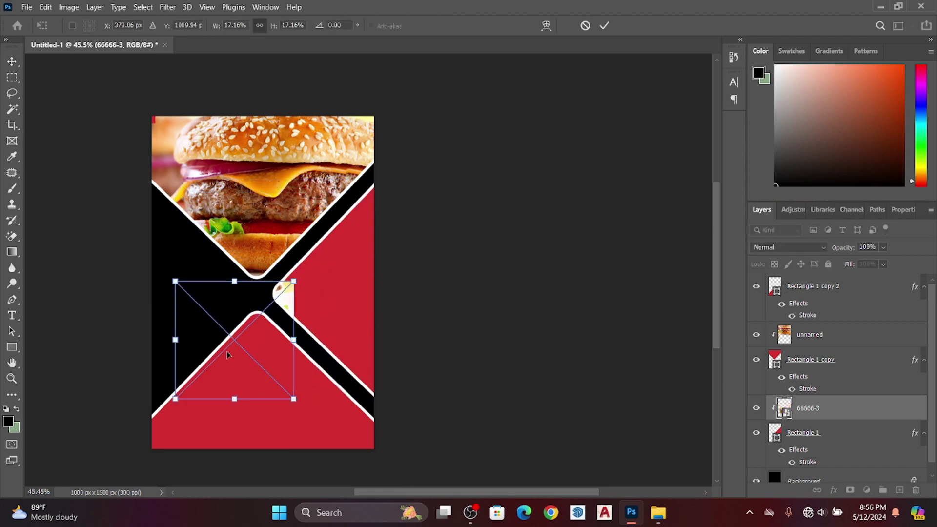
{"action": "mouse_move", "coordinate": [230, 354]}
{"action": "left_mouse_down"}
{"action": "mouse_move", "coordinate": [267, 325]}
{"action": "mouse_move", "coordinate": [336, 298]}
{"action": "left_mouse_up"}
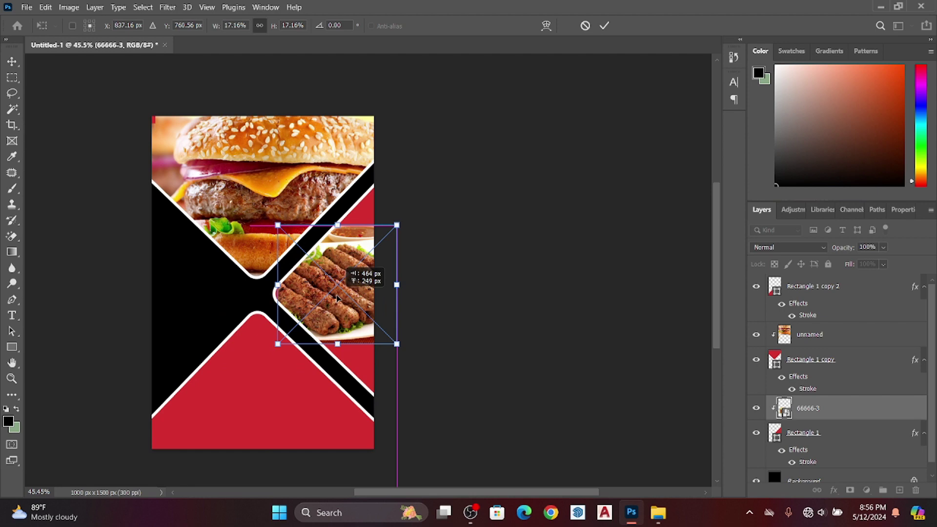
{"action": "left_click_drag", "start_coordinate": [398, 226], "coordinate": [431, 215]}
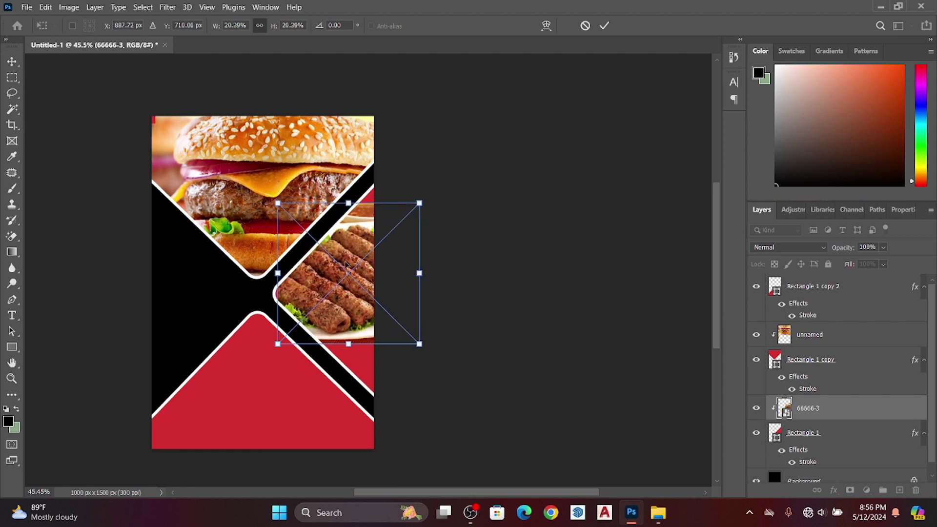
{"action": "mouse_move", "coordinate": [335, 275]}
{"action": "left_mouse_down"}
{"action": "mouse_move", "coordinate": [313, 279]}
{"action": "mouse_move", "coordinate": [335, 300]}
{"action": "mouse_move", "coordinate": [343, 291]}
{"action": "mouse_move", "coordinate": [339, 308]}
{"action": "left_mouse_up"}
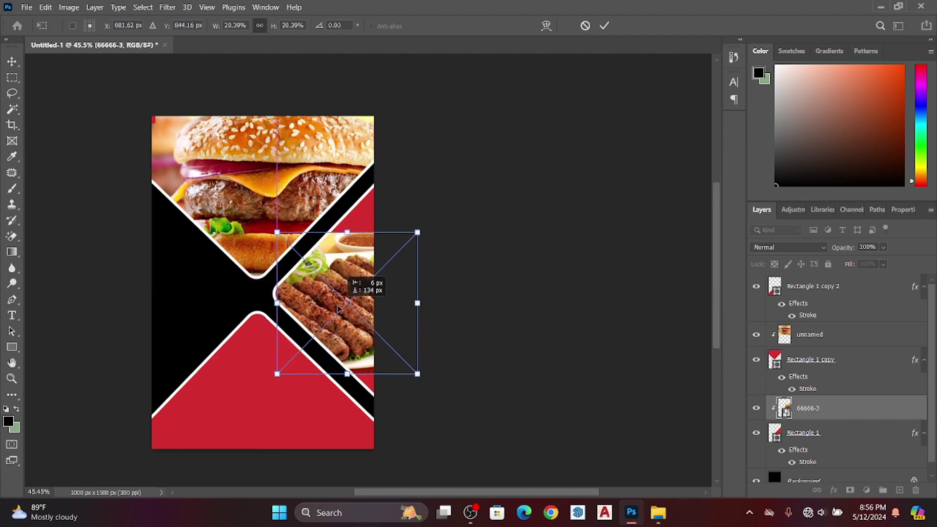
{"action": "key", "text": "Return"}
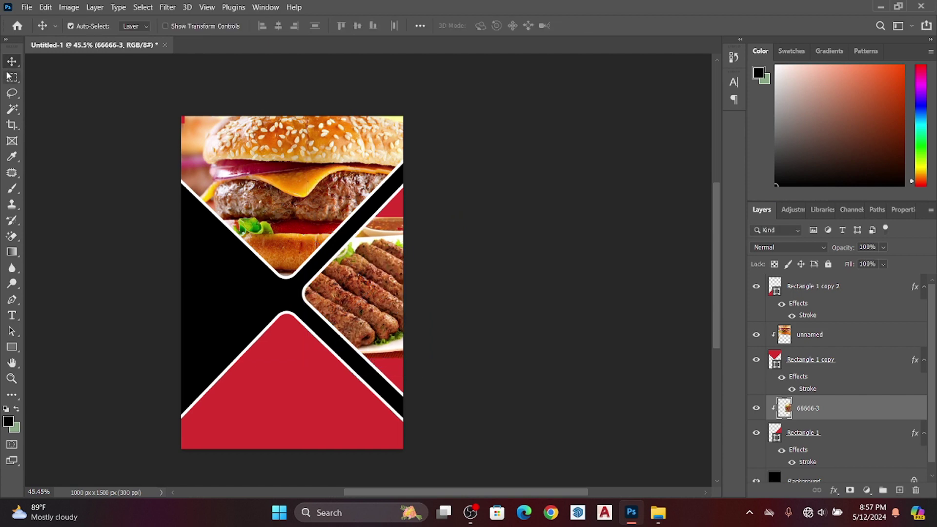
Step: Content-Aware Fill the empty gap above the kebab photo
{"action": "key", "text": "m"}
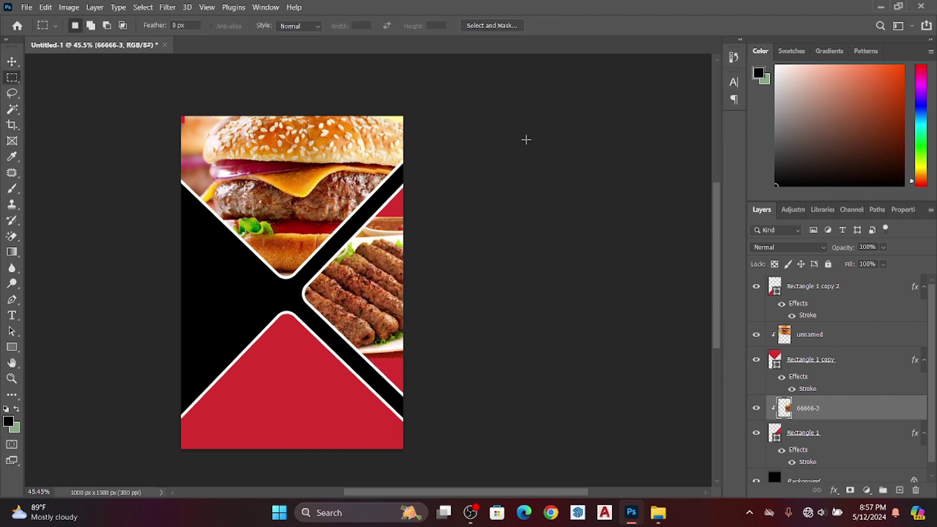
{"action": "left_click_drag", "start_coordinate": [403, 140], "coordinate": [267, 247]}
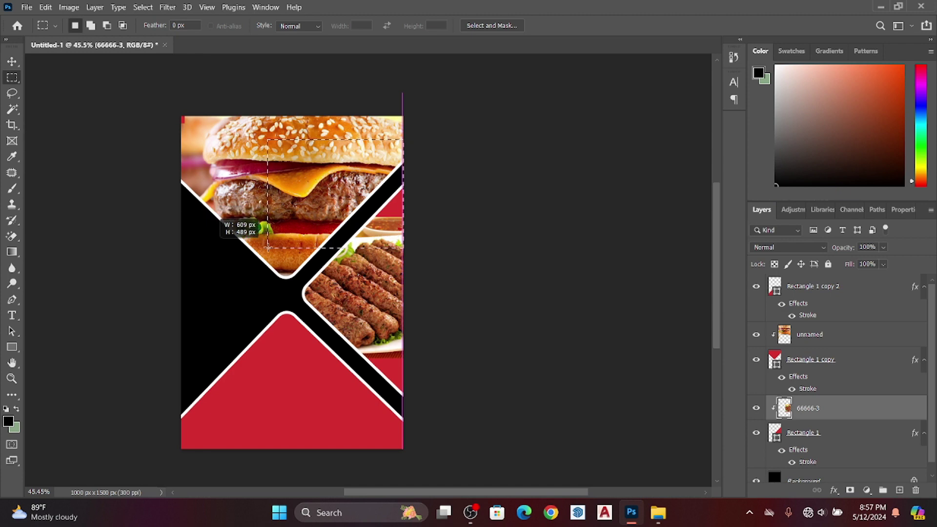
{"action": "left_click", "coordinate": [45, 11]}
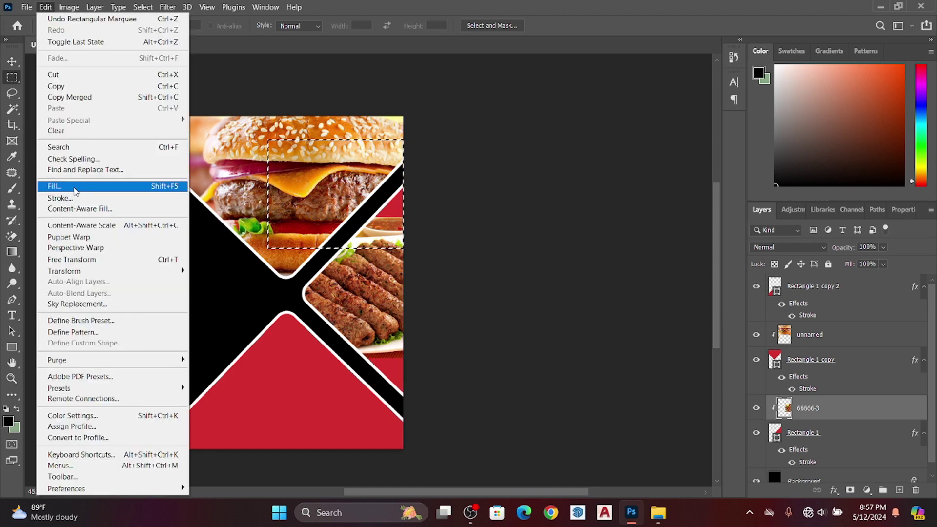
{"action": "left_click", "coordinate": [76, 190]}
{"action": "left_click", "coordinate": [564, 131]}
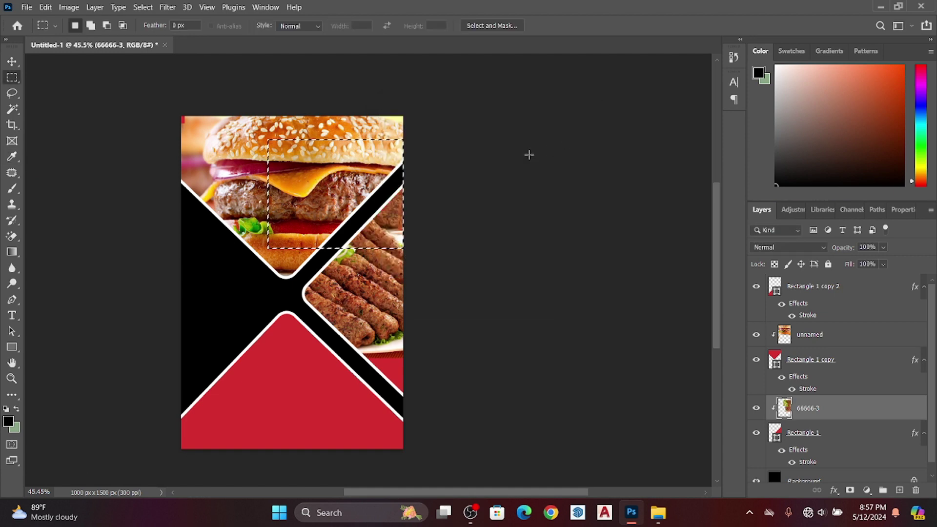
{"action": "key", "text": "ctrl+d"}
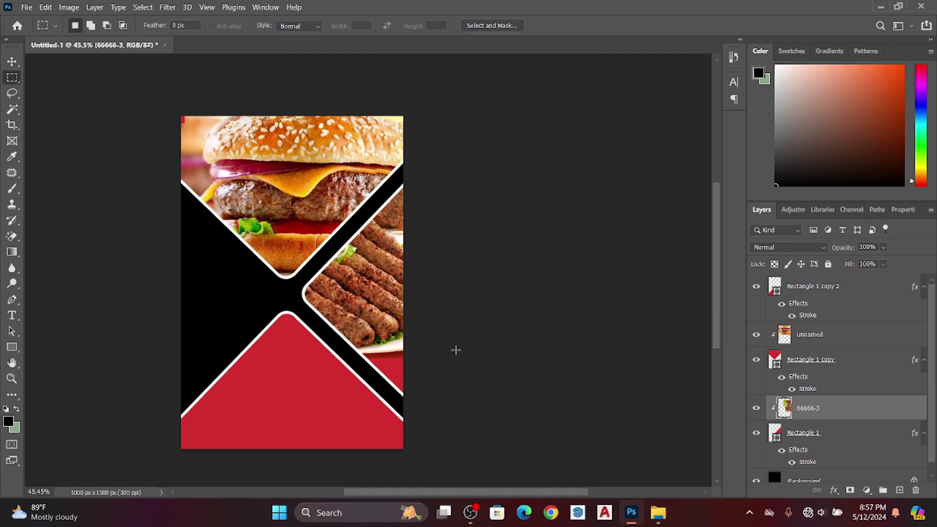
Step: Content-Aware Fill the red gap at the bottom of the kebab panel
{"action": "left_click_drag", "start_coordinate": [456, 350], "coordinate": [276, 426]}
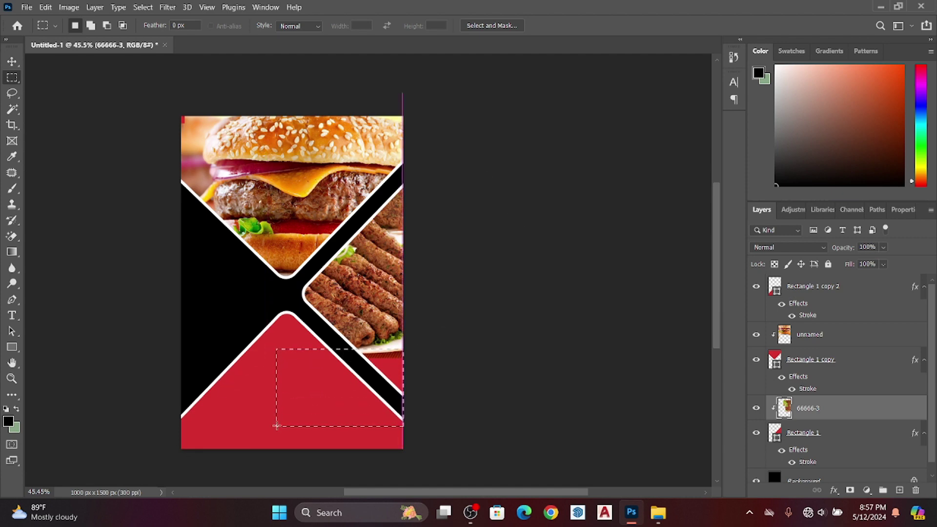
{"action": "left_click", "coordinate": [45, 7]}
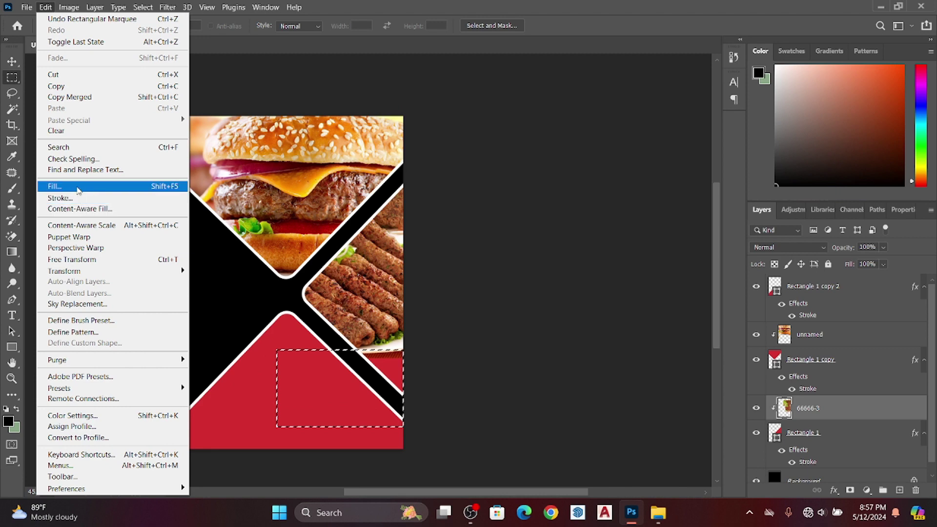
{"action": "left_click", "coordinate": [78, 189]}
{"action": "left_click", "coordinate": [565, 129]}
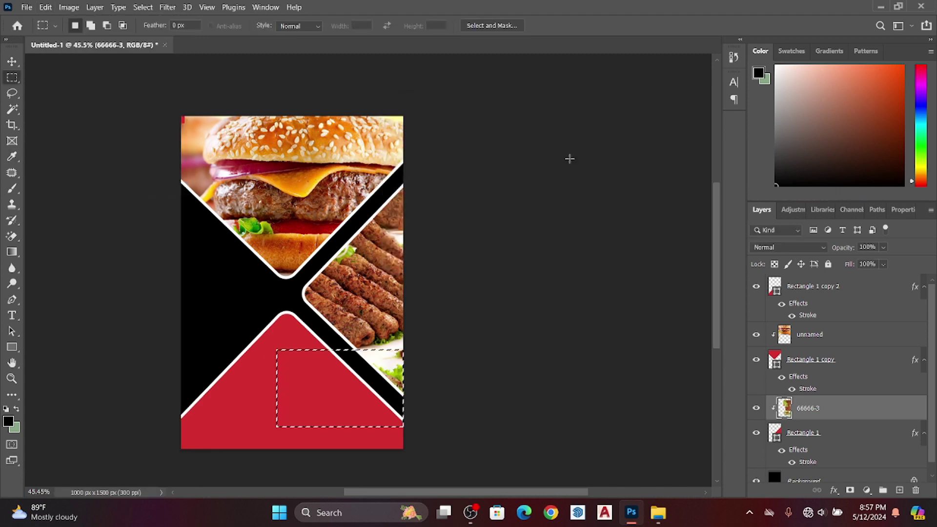
{"action": "key", "text": "ctrl+d"}
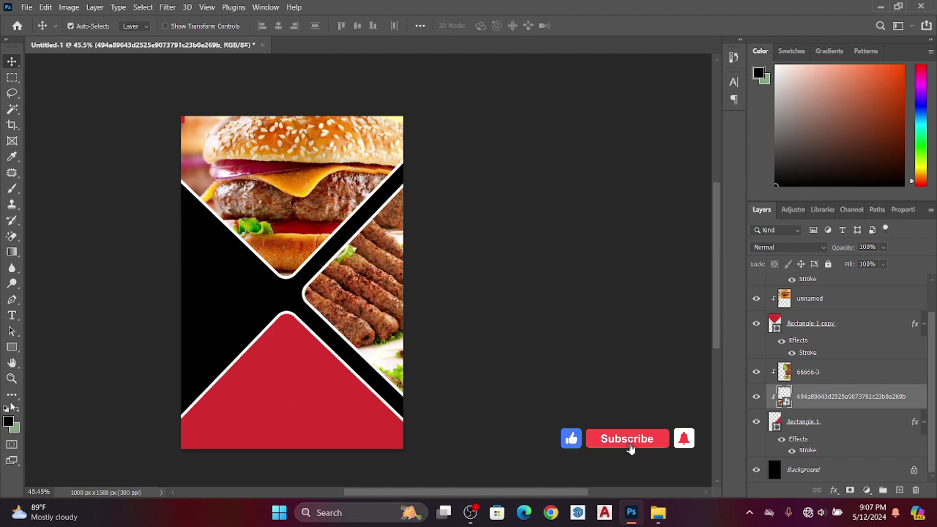
Step: Draw a red circle on the bottom red triangle with the Ellipse Tool
{"action": "left_click", "coordinate": [11, 347]}
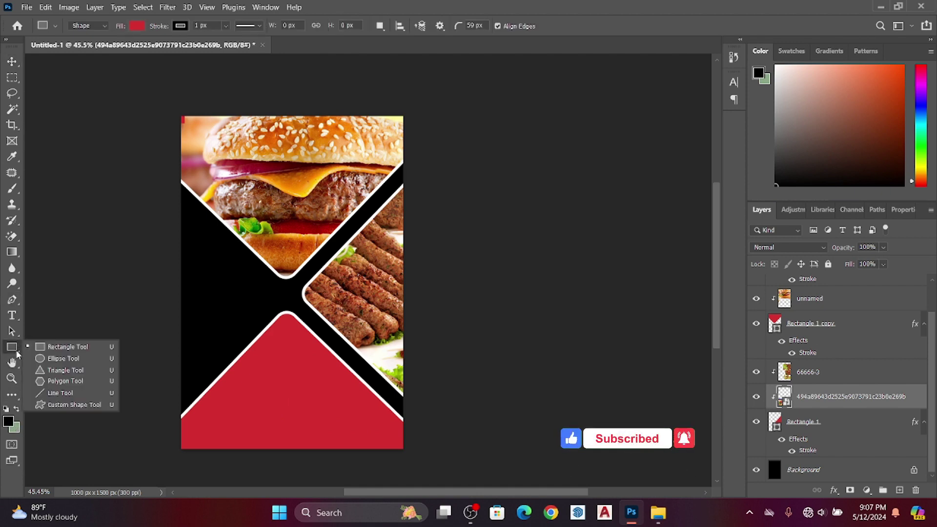
{"action": "left_click", "coordinate": [53, 363]}
{"action": "mouse_move", "coordinate": [254, 393]}
{"action": "left_mouse_down"}
{"action": "mouse_move", "coordinate": [279, 416]}
{"action": "mouse_move", "coordinate": [432, 454]}
{"action": "left_mouse_up"}
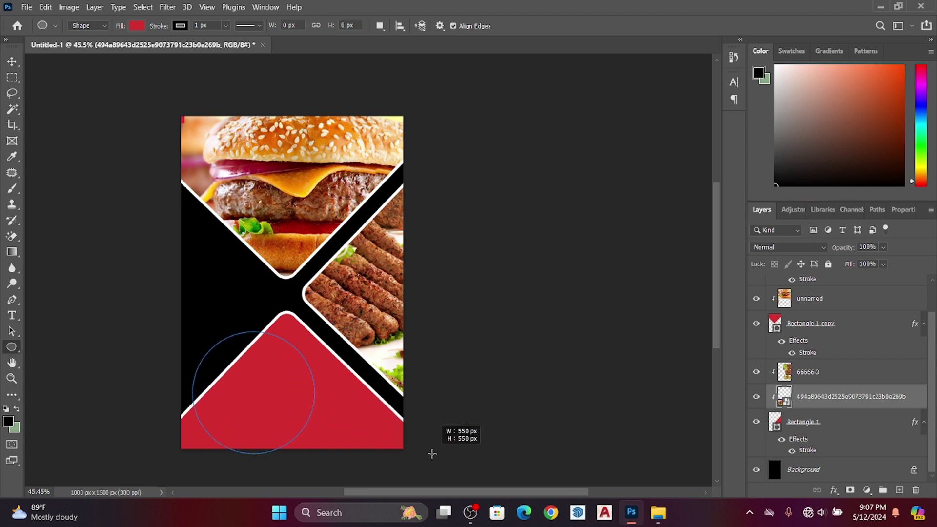
{"action": "left_click_drag", "start_coordinate": [432, 454], "coordinate": [418, 445]}
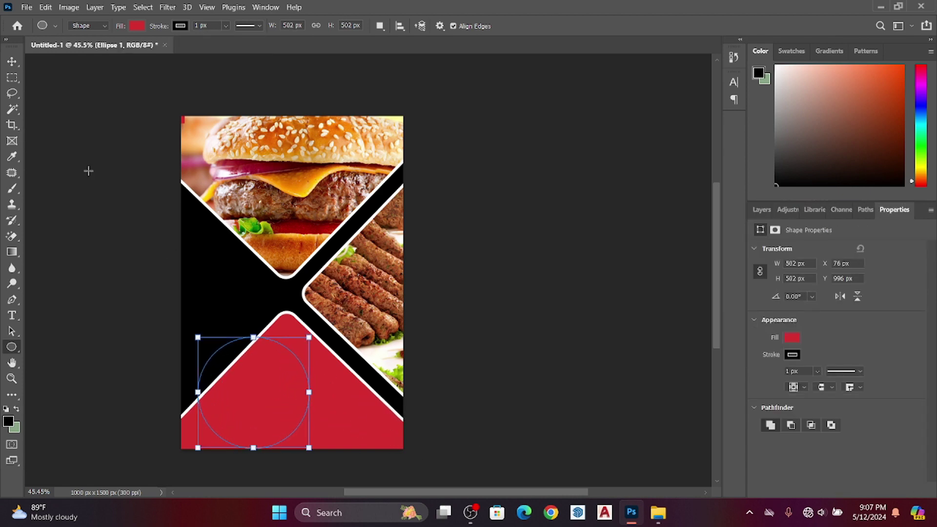
{"action": "left_click", "coordinate": [12, 61]}
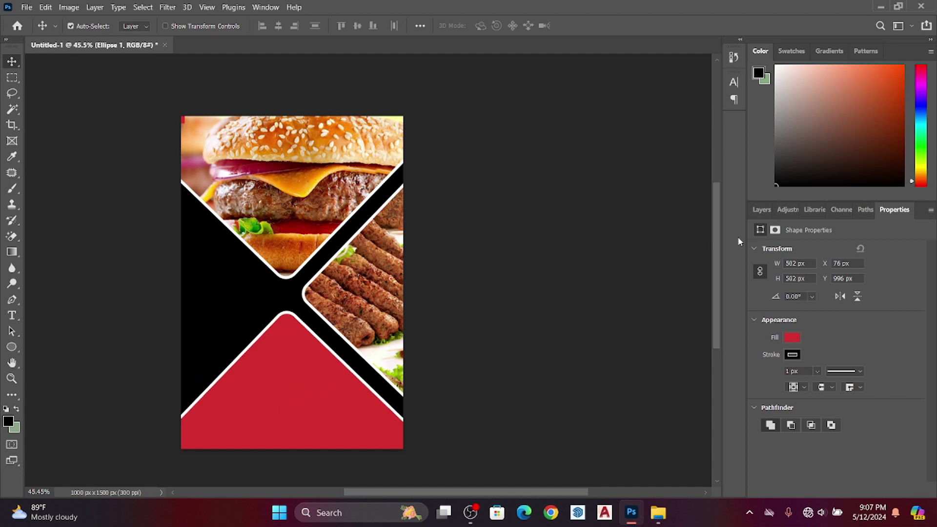
{"action": "left_click", "coordinate": [761, 209]}
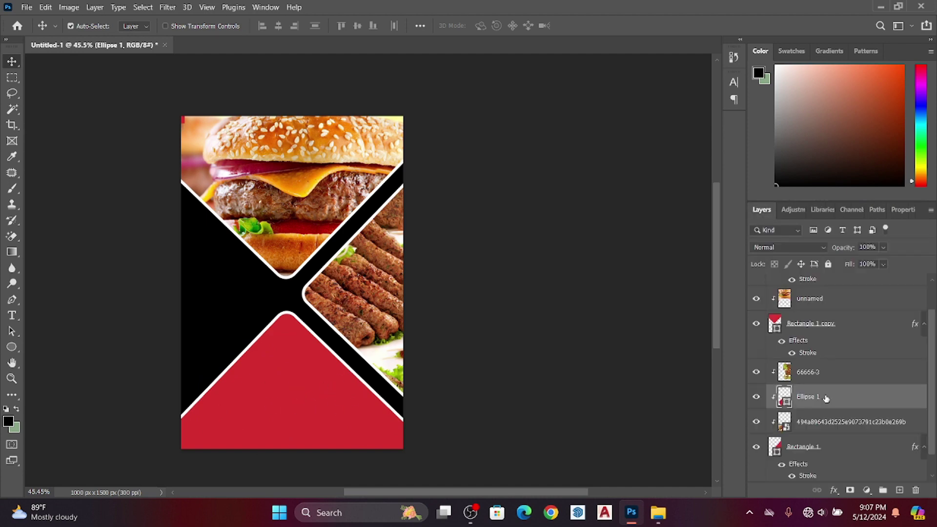
Step: Scale the circle to about 47%, place it left on the triangle, and move Ellipse 1 to the top
{"action": "key", "text": "ctrl+t"}
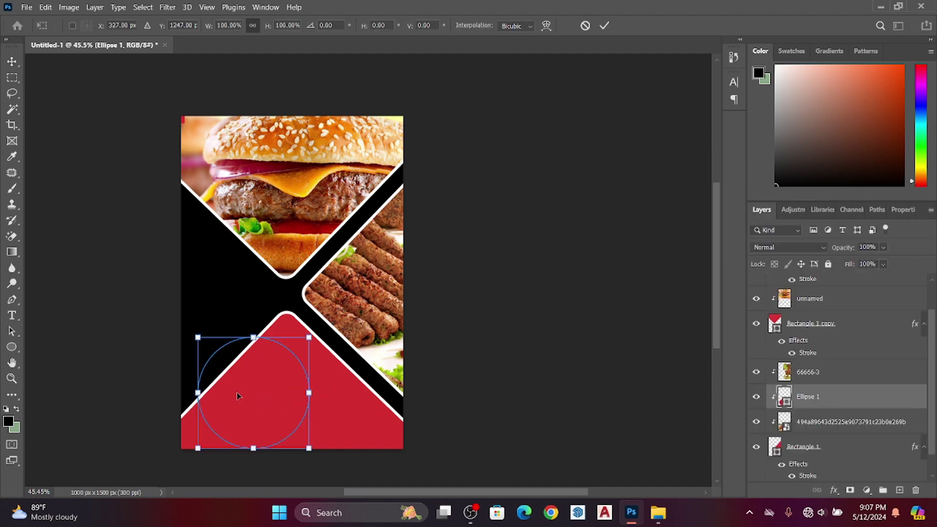
{"action": "left_click_drag", "start_coordinate": [238, 396], "coordinate": [277, 396]}
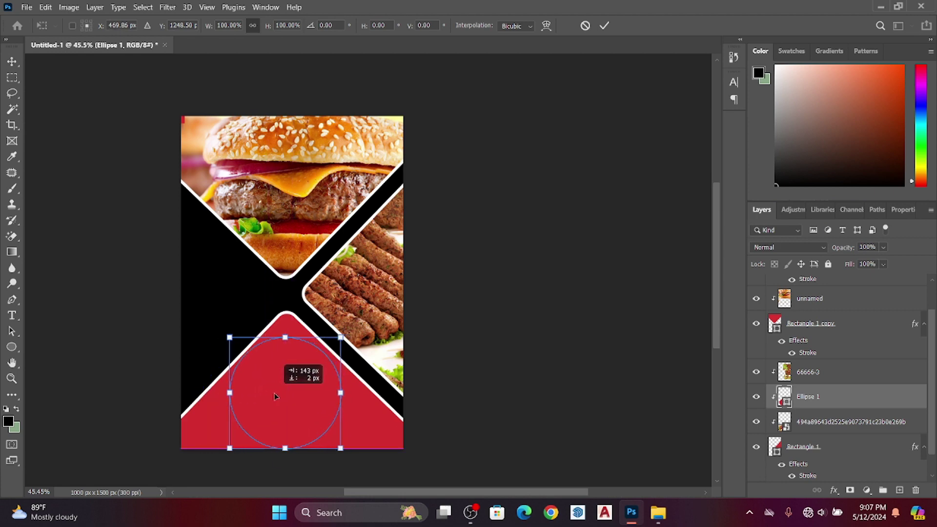
{"action": "left_click_drag", "start_coordinate": [278, 396], "coordinate": [272, 397]}
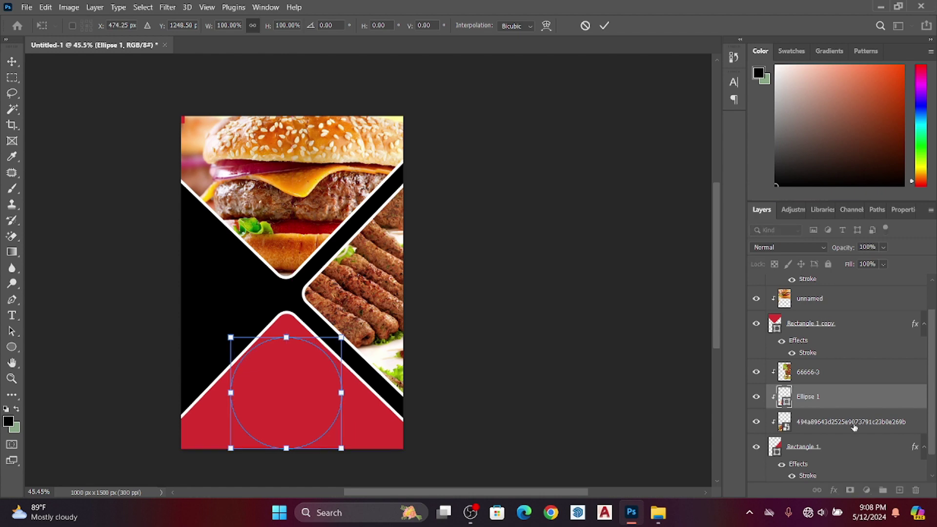
{"action": "scroll", "coordinate": [849, 389], "scroll_direction": "up", "scroll_amount": 1}
{"action": "scroll", "coordinate": [846, 395], "scroll_direction": "down", "scroll_amount": 1}
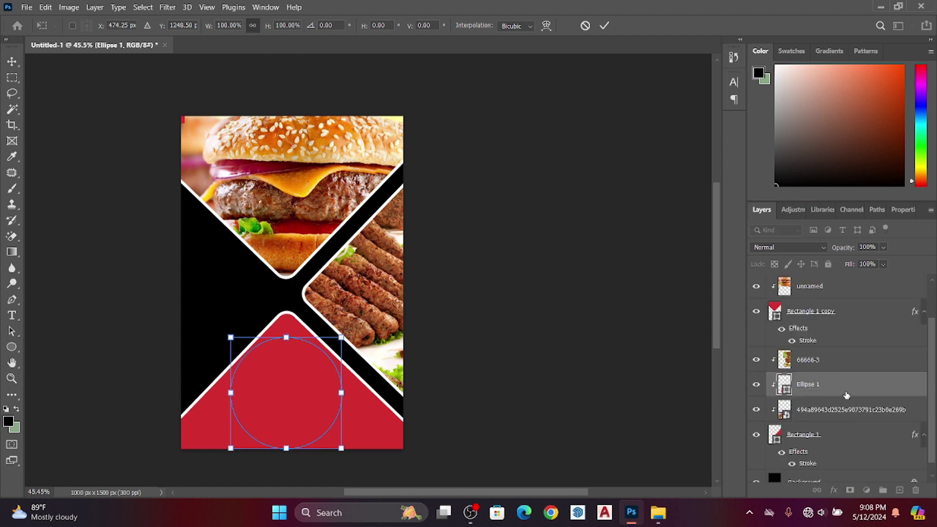
{"action": "mouse_move", "coordinate": [340, 447]}
{"action": "left_mouse_down"}
{"action": "mouse_move", "coordinate": [286, 430]}
{"action": "mouse_move", "coordinate": [260, 406]}
{"action": "left_mouse_up"}
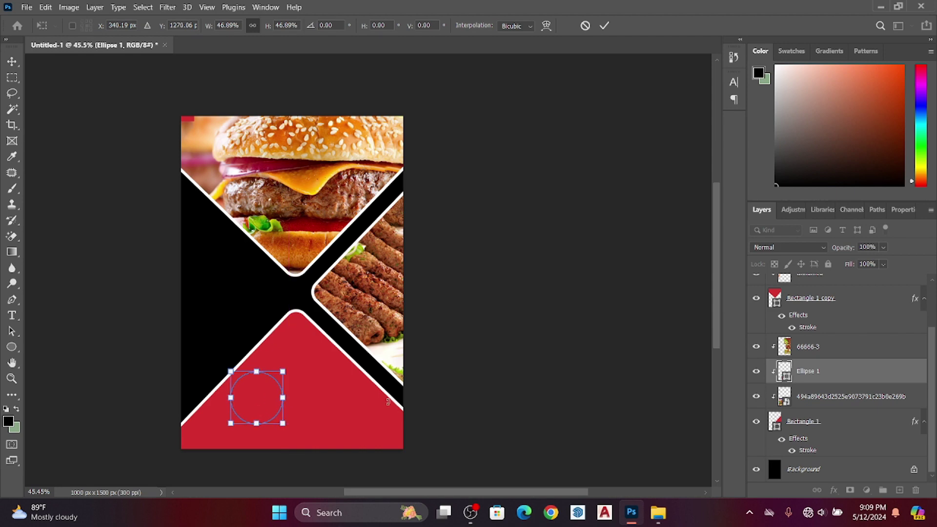
{"action": "key", "text": "Return"}
{"action": "mouse_move", "coordinate": [826, 371]}
{"action": "left_mouse_down"}
{"action": "mouse_move", "coordinate": [831, 447]}
{"action": "mouse_move", "coordinate": [805, 296]}
{"action": "left_mouse_up"}
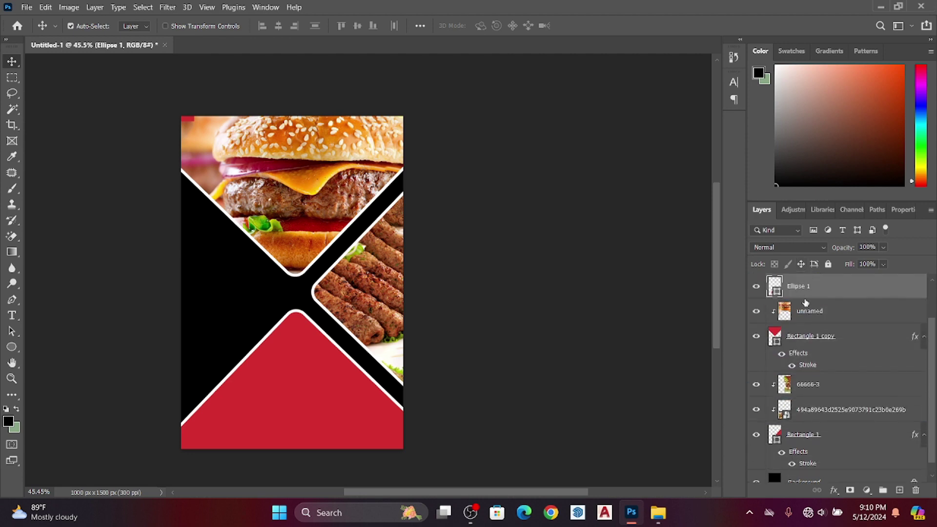
Step: Duplicate the circle, move the copy right, and give it a white Stroke outline
{"action": "key", "text": "ctrl+j"}
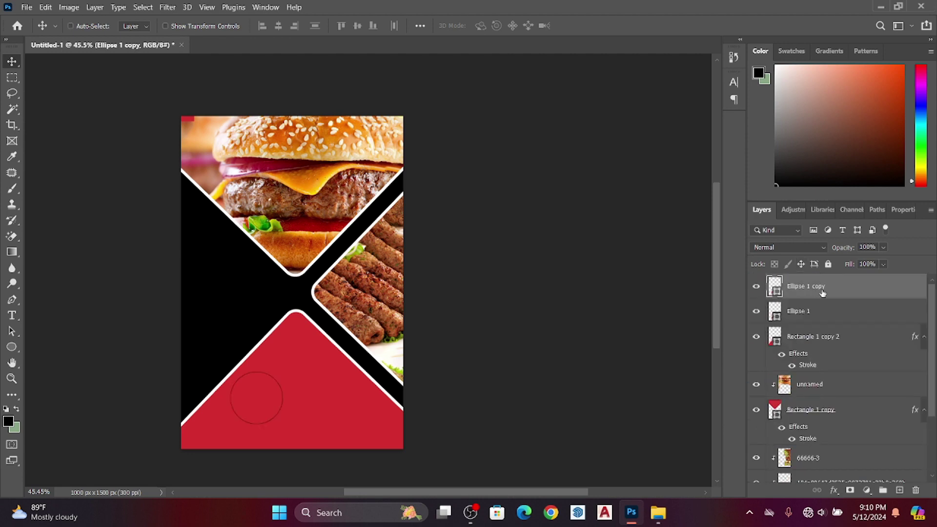
{"action": "left_click_drag", "start_coordinate": [254, 397], "coordinate": [347, 401]}
{"action": "left_click", "coordinate": [834, 490]}
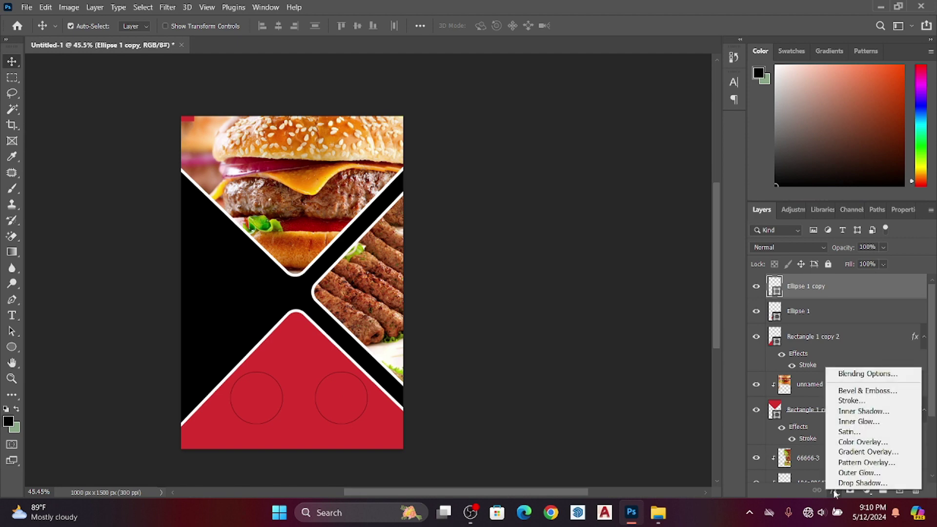
{"action": "left_click", "coordinate": [859, 373]}
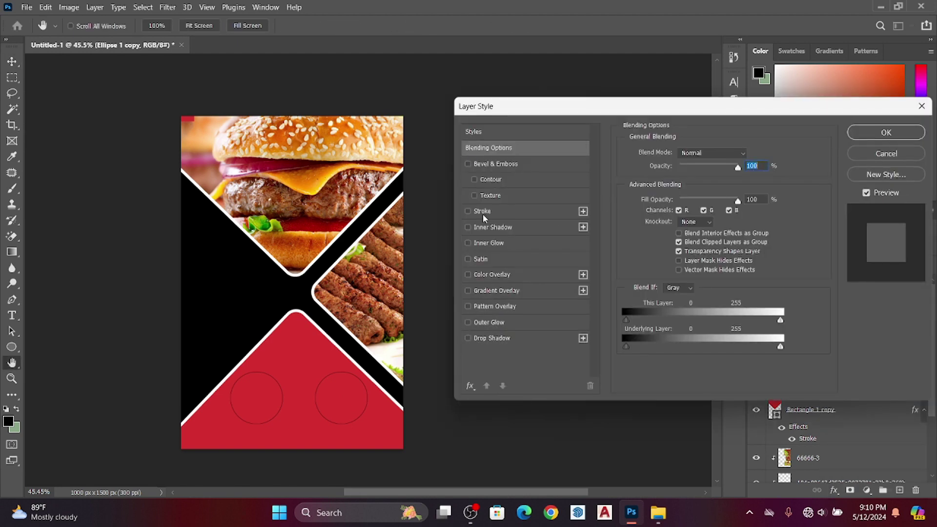
{"action": "left_click", "coordinate": [468, 211]}
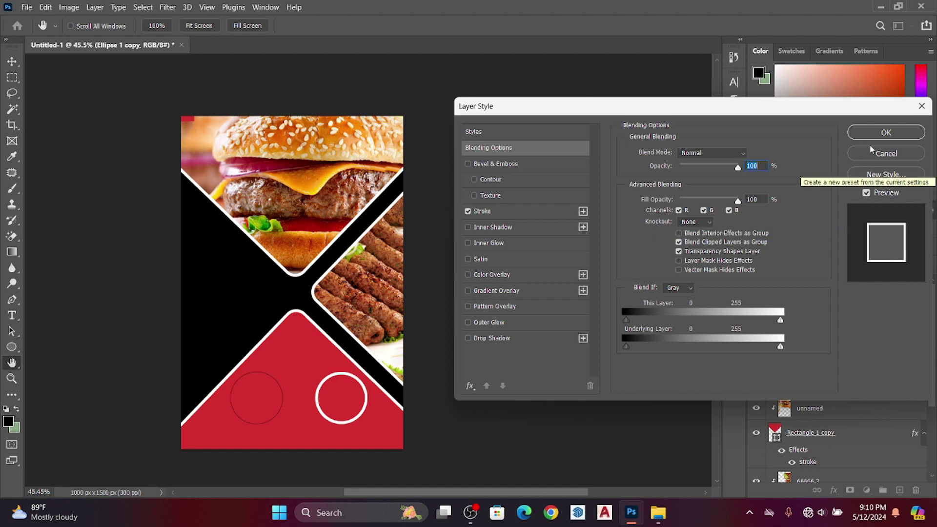
{"action": "left_click", "coordinate": [883, 136]}
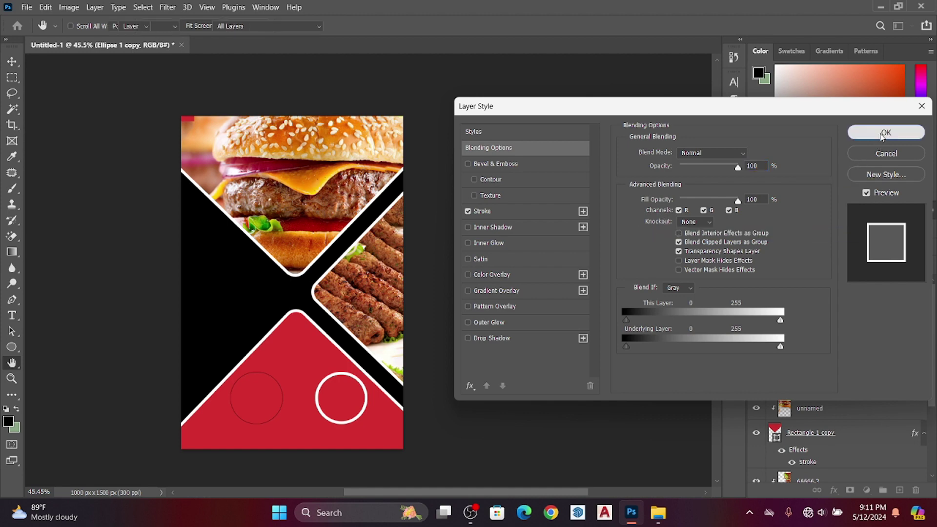
Step: Add the same white Stroke outline to the left circle's layer
{"action": "left_click", "coordinate": [822, 334]}
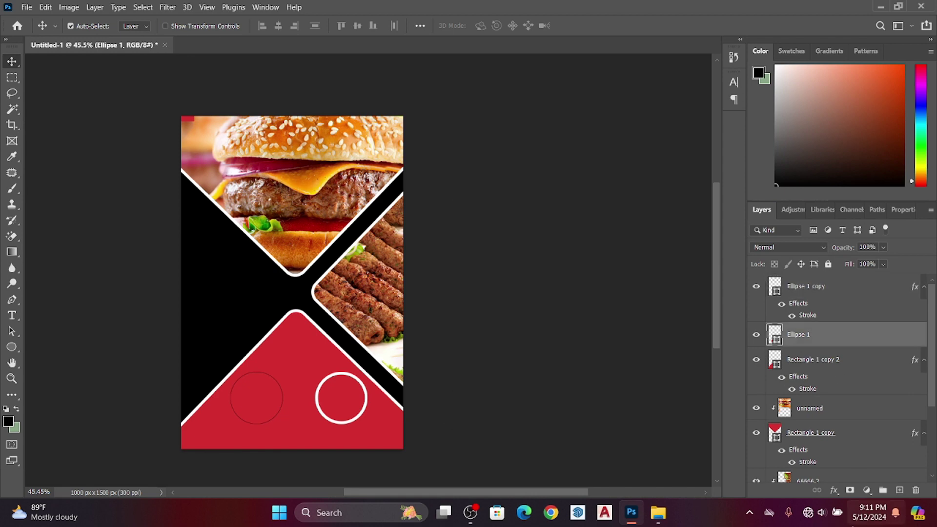
{"action": "left_click", "coordinate": [834, 490]}
{"action": "left_click", "coordinate": [851, 377]}
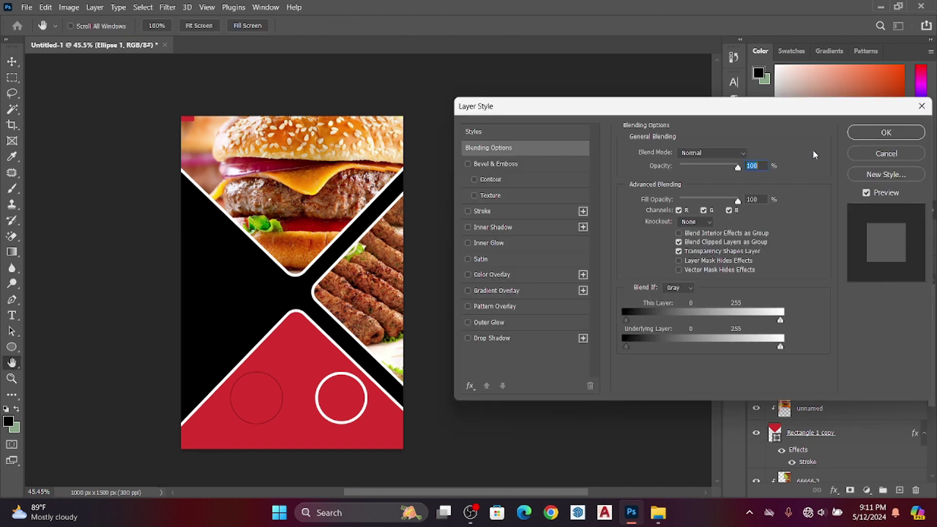
{"action": "left_click", "coordinate": [887, 132]}
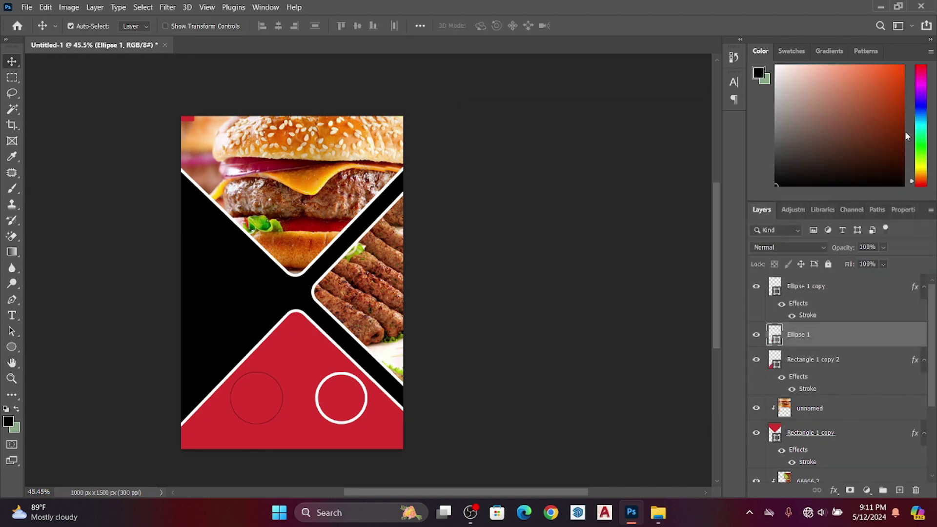
{"action": "left_click", "coordinate": [834, 490]}
{"action": "left_click", "coordinate": [858, 375]}
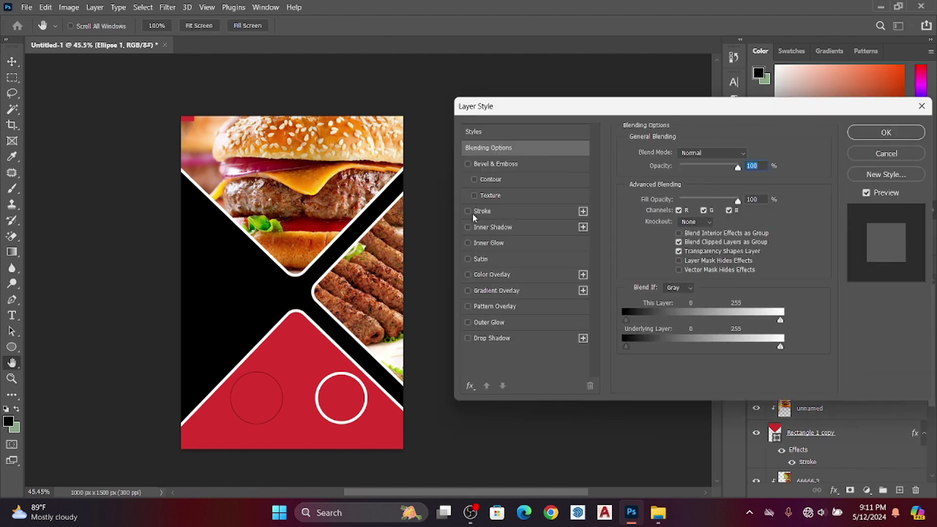
{"action": "left_click", "coordinate": [469, 211]}
{"action": "left_click", "coordinate": [887, 132]}
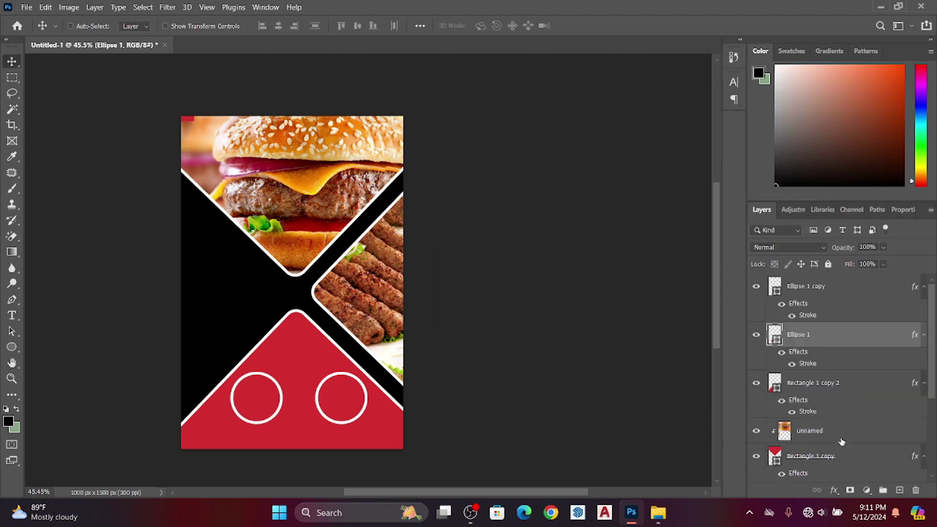
Step: Enlarge both outlined circles together to about 113%
{"action": "left_click", "coordinate": [837, 291], "text": "shift"}
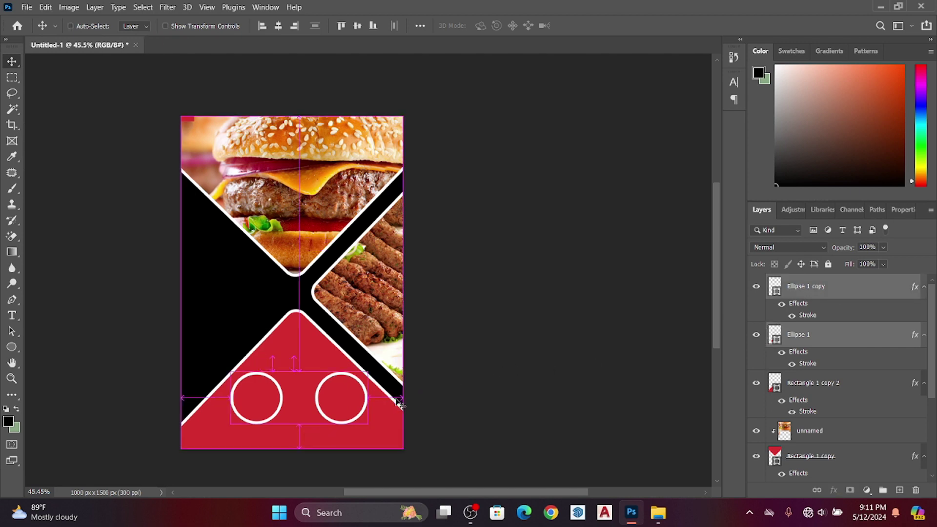
{"action": "key", "text": "ctrl+t"}
{"action": "left_click_drag", "start_coordinate": [368, 371], "coordinate": [382, 355]}
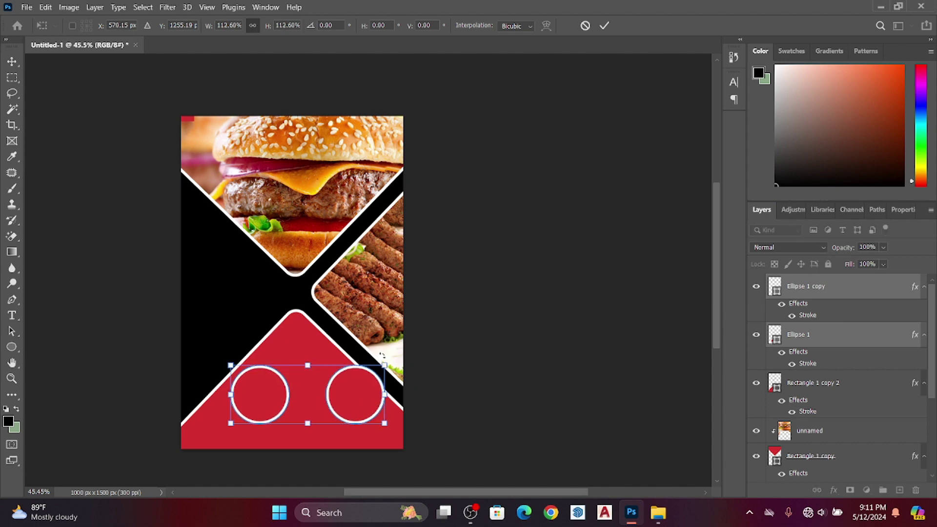
{"action": "key", "text": "Return"}
Step: Move both circles lower and spread them toward the red wedge's two sides
{"action": "left_click", "coordinate": [819, 344]}
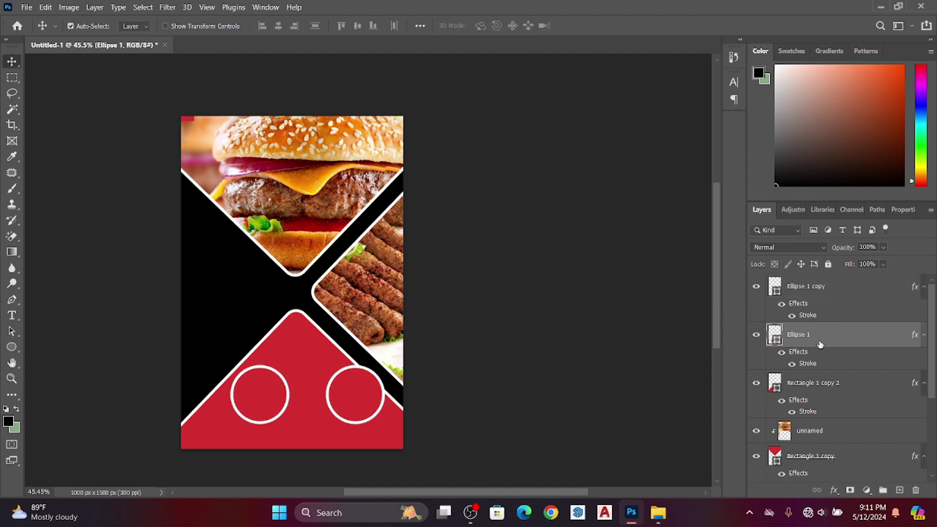
{"action": "left_click", "coordinate": [381, 403]}
{"action": "left_click_drag", "start_coordinate": [360, 401], "coordinate": [341, 414]}
{"action": "left_click_drag", "start_coordinate": [256, 409], "coordinate": [245, 426]}
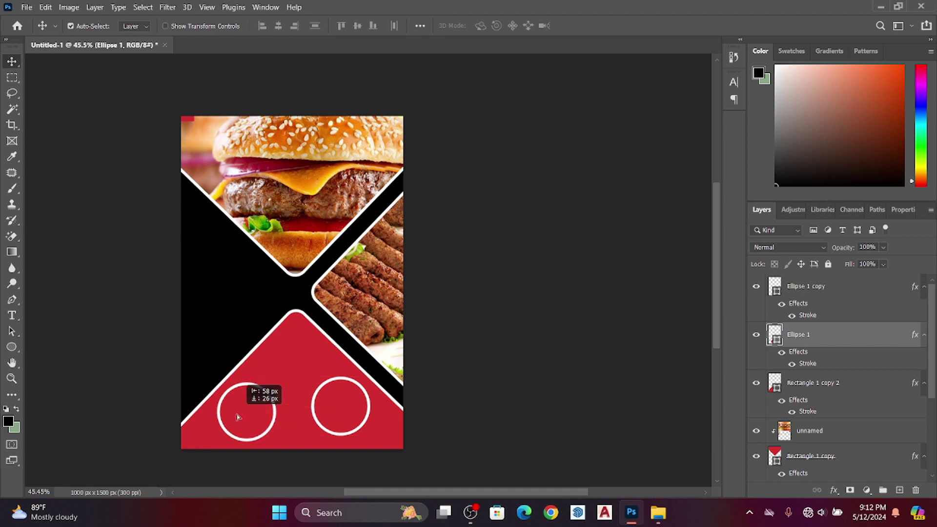
{"action": "left_click_drag", "start_coordinate": [341, 421], "coordinate": [355, 425]}
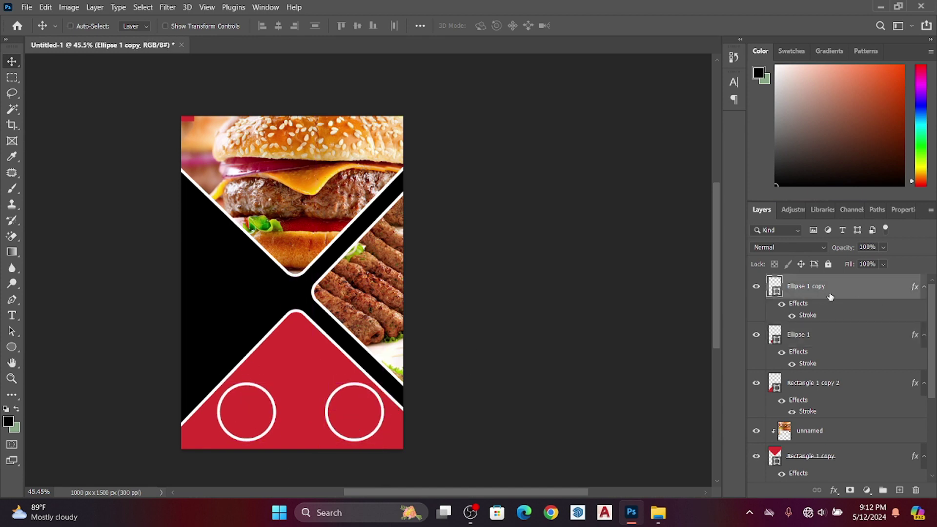
Step: Duplicate the right circle and place the copy at the top centre of the red triangle
{"action": "key", "text": "ctrl+j"}
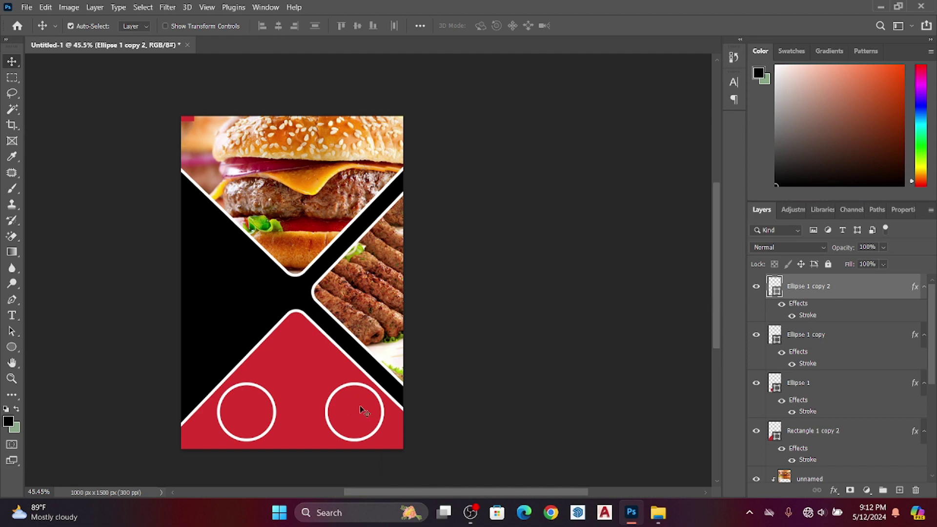
{"action": "mouse_move", "coordinate": [361, 411]}
{"action": "left_mouse_down"}
{"action": "mouse_move", "coordinate": [304, 359]}
{"action": "mouse_move", "coordinate": [308, 366]}
{"action": "left_mouse_up"}
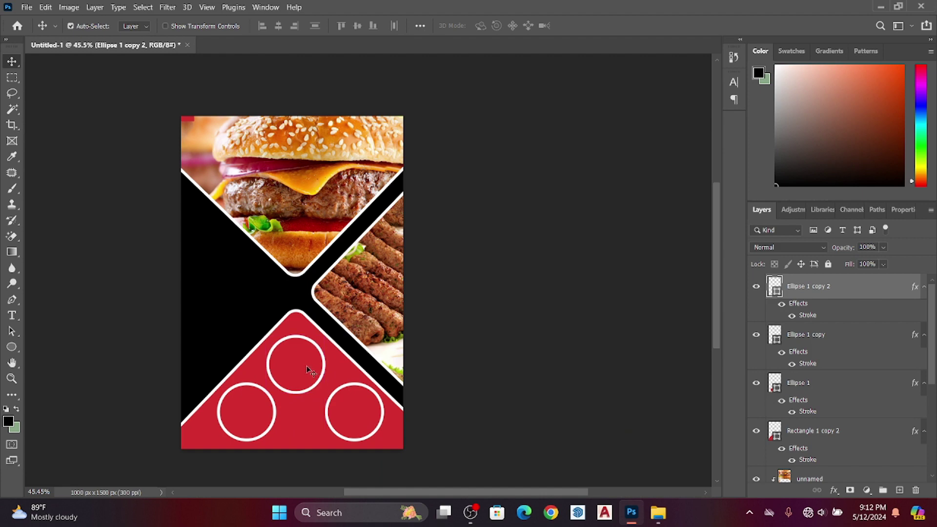
{"action": "scroll", "coordinate": [383, 425], "scroll_direction": "left", "scroll_amount": 3}
{"action": "scroll", "coordinate": [383, 425], "scroll_direction": "left", "scroll_amount": 2}
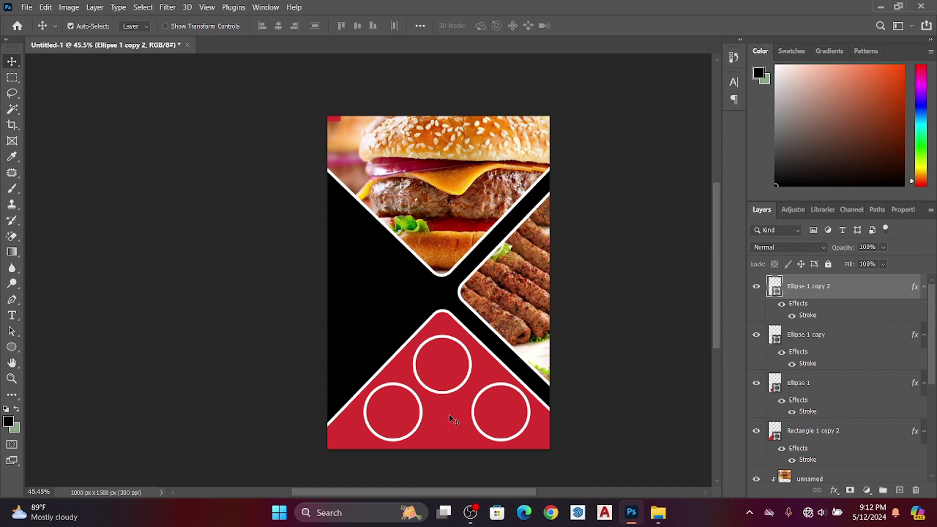
{"action": "scroll", "coordinate": [449, 414], "scroll_direction": "up", "scroll_amount": 2}
{"action": "scroll", "coordinate": [429, 370], "scroll_direction": "up", "scroll_amount": 2}
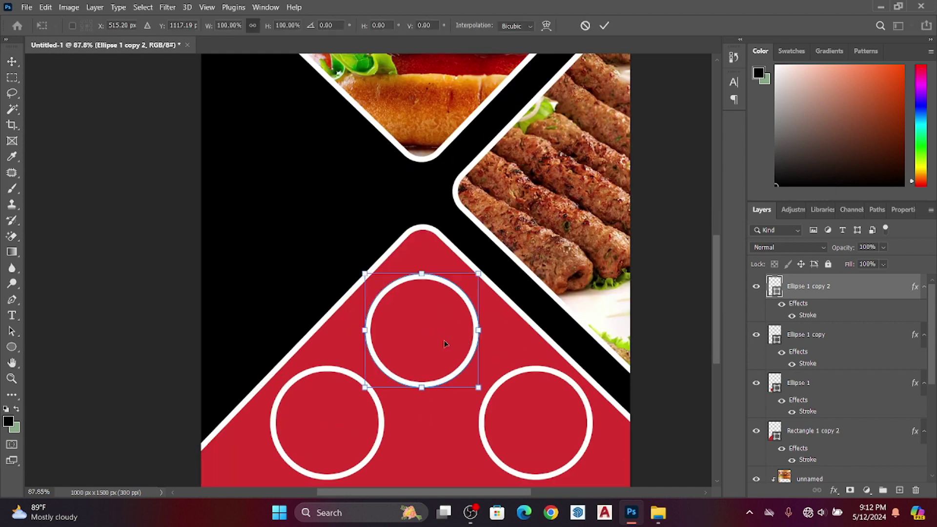
{"action": "left_click_drag", "start_coordinate": [420, 336], "coordinate": [428, 338]}
Step: Shift all three circles together to centre the triangle of circles
{"action": "left_click", "coordinate": [832, 340], "text": "shift"}
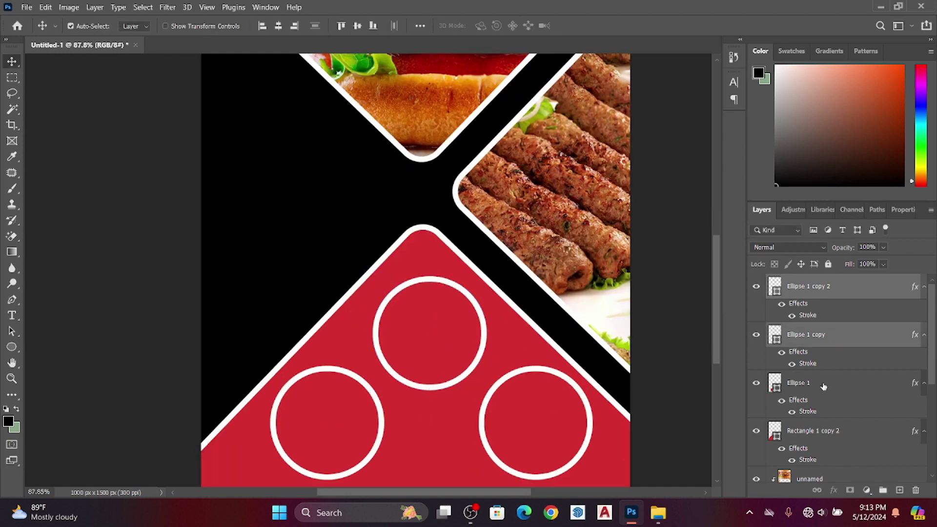
{"action": "left_click", "coordinate": [826, 386], "text": "shift"}
{"action": "left_click_drag", "start_coordinate": [450, 366], "coordinate": [441, 355]}
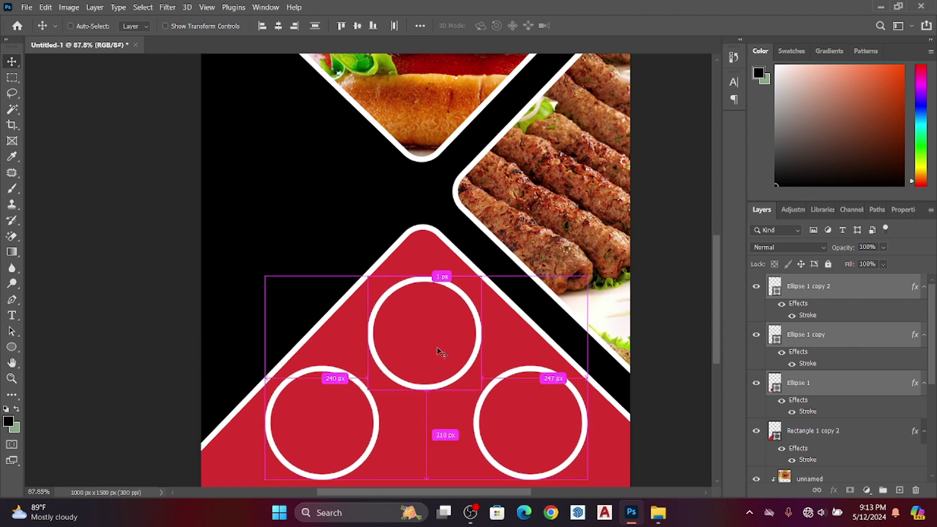
{"action": "scroll", "coordinate": [441, 351], "scroll_direction": "right", "scroll_amount": 2}
{"action": "scroll", "coordinate": [441, 346], "scroll_direction": "down", "scroll_amount": 2}
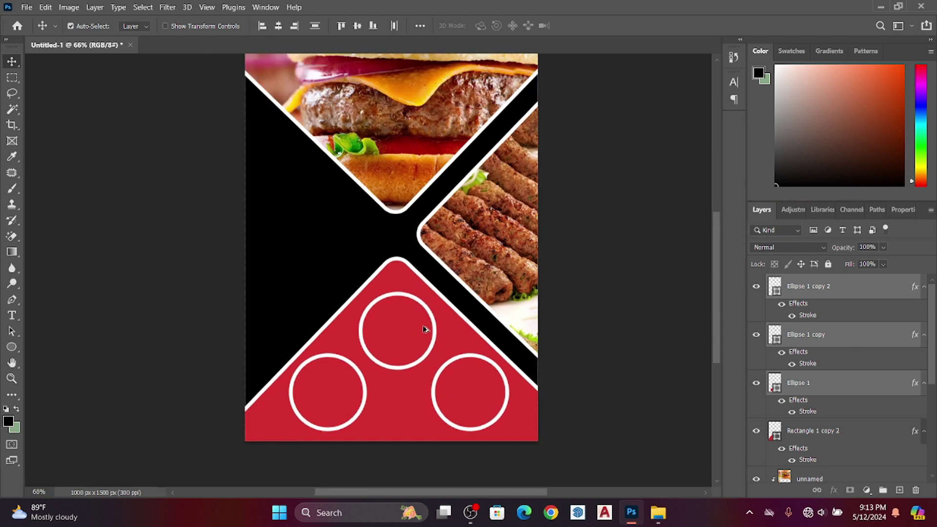
{"action": "scroll", "coordinate": [436, 337], "scroll_direction": "down", "scroll_amount": 3}
{"action": "scroll", "coordinate": [429, 312], "scroll_direction": "up", "scroll_amount": 1}
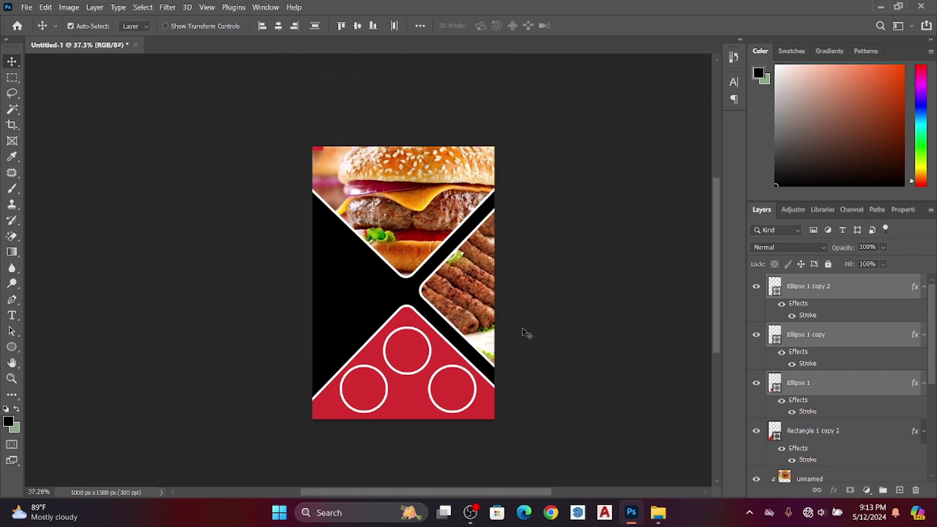
Step: Place the wrap photo, move its layer above the ellipse, and clip it to the circle
{"action": "left_click_drag", "start_coordinate": [557, 503], "coordinate": [391, 391]}
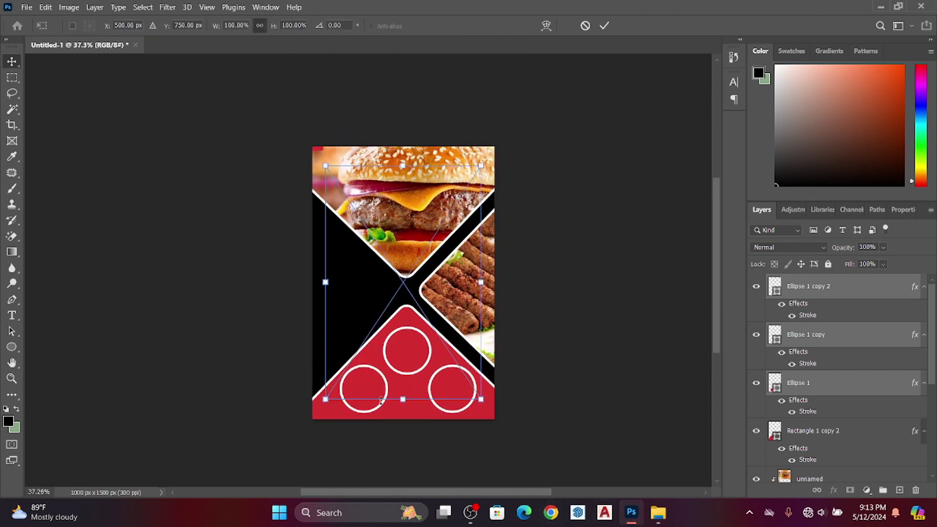
{"action": "left_click_drag", "start_coordinate": [412, 268], "coordinate": [383, 360]}
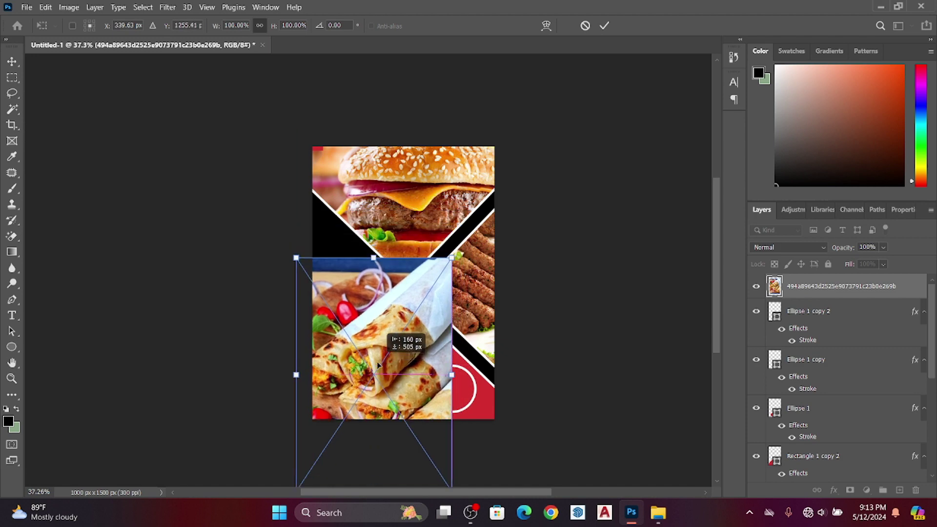
{"action": "left_click_drag", "start_coordinate": [811, 294], "coordinate": [805, 347]}
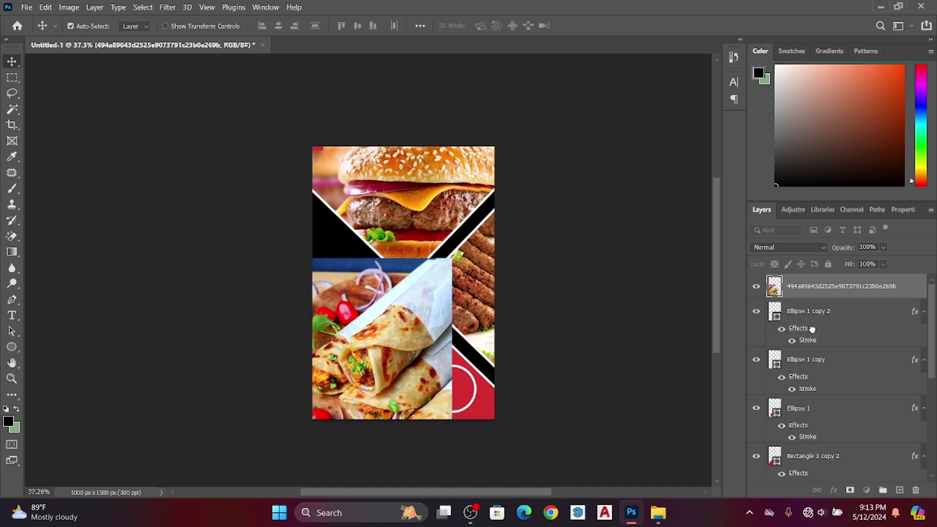
{"action": "right_click", "coordinate": [803, 335]}
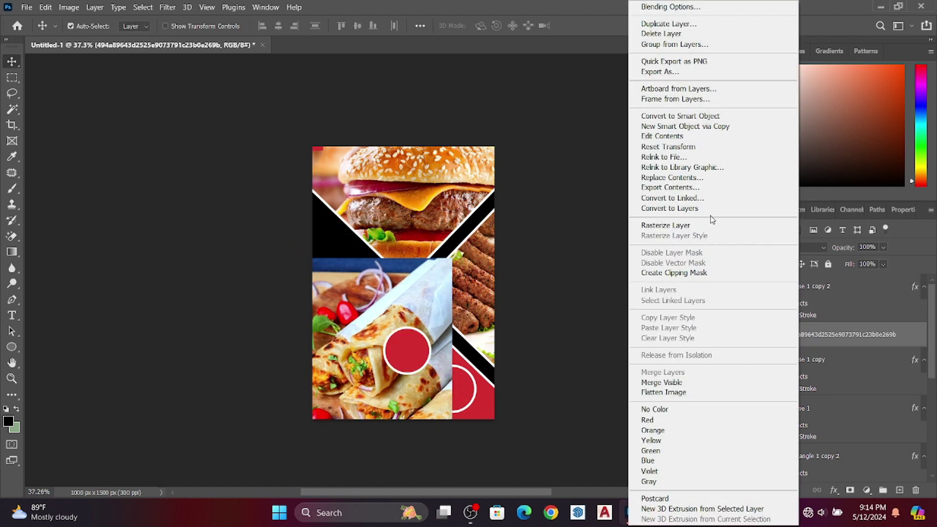
{"action": "left_click", "coordinate": [700, 273]}
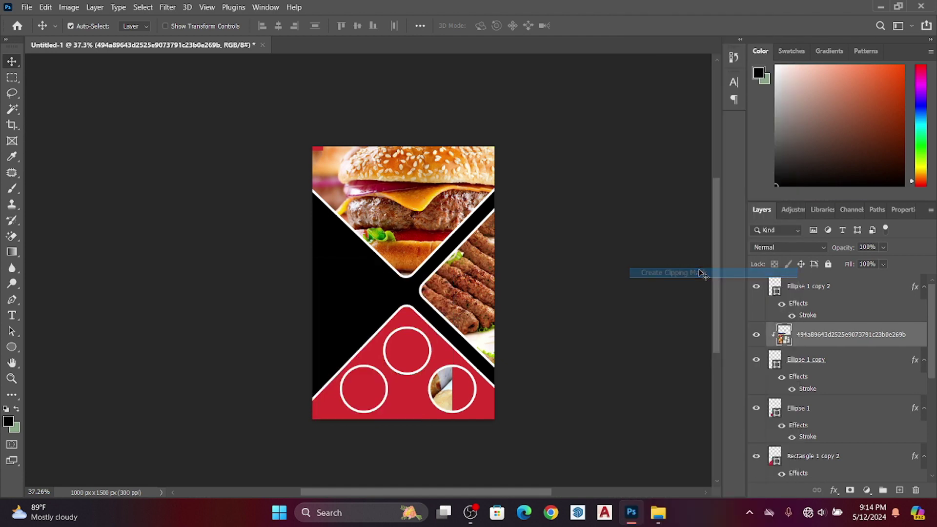
Step: Scale the wrap photo to about 29% to fill the bottom-right circle, then drop in the pizza image
{"action": "key", "text": "ctrl+t"}
{"action": "scroll", "coordinate": [441, 399], "scroll_direction": "up", "scroll_amount": 1}
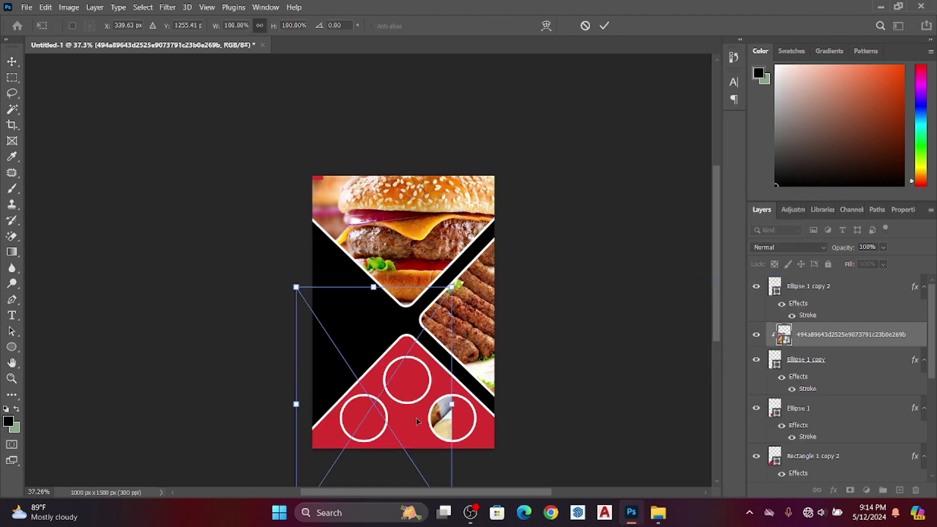
{"action": "left_click_drag", "start_coordinate": [442, 428], "coordinate": [481, 429]}
{"action": "mouse_move", "coordinate": [494, 287]}
{"action": "left_mouse_down"}
{"action": "mouse_move", "coordinate": [384, 453]}
{"action": "mouse_move", "coordinate": [466, 419]}
{"action": "left_mouse_up"}
{"action": "scroll", "coordinate": [466, 418], "scroll_direction": "up", "scroll_amount": 1}
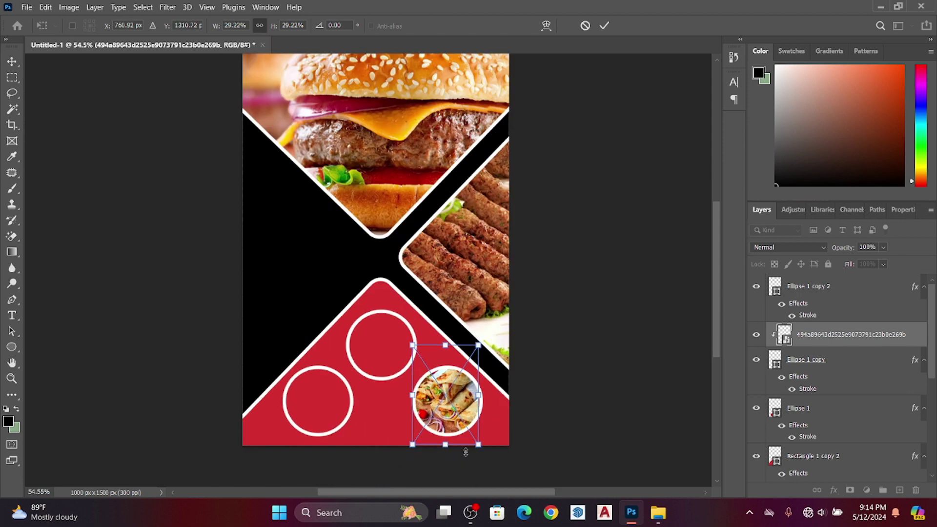
{"action": "scroll", "coordinate": [466, 419], "scroll_direction": "up", "scroll_amount": 1}
{"action": "scroll", "coordinate": [466, 419], "scroll_direction": "up", "scroll_amount": 1}
{"action": "scroll", "coordinate": [467, 415], "scroll_direction": "up", "scroll_amount": 1}
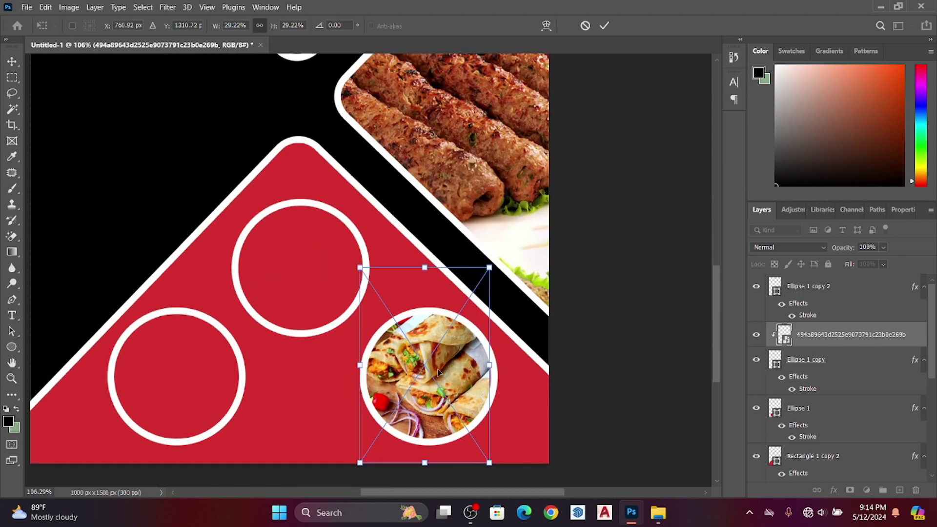
{"action": "left_click_drag", "start_coordinate": [438, 373], "coordinate": [441, 372]}
{"action": "key", "text": "Return"}
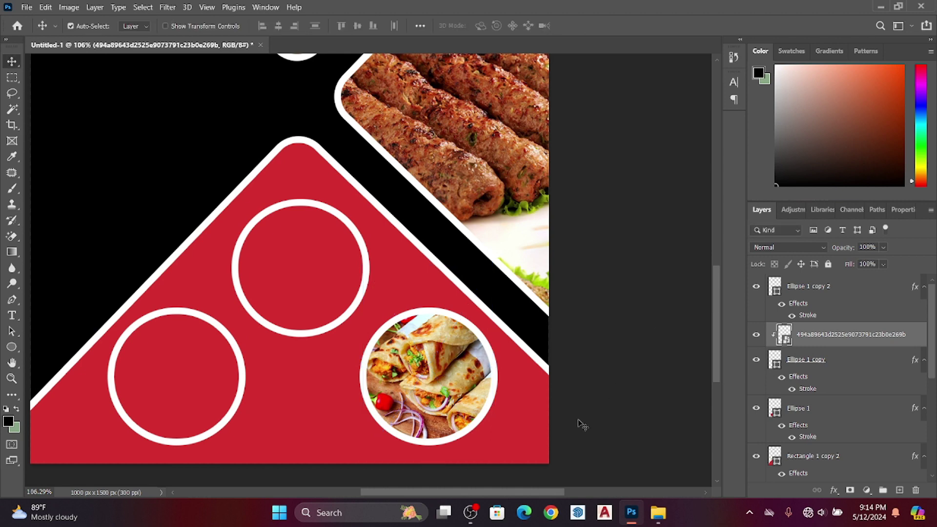
{"action": "left_click_drag", "start_coordinate": [522, 493], "coordinate": [288, 306]}
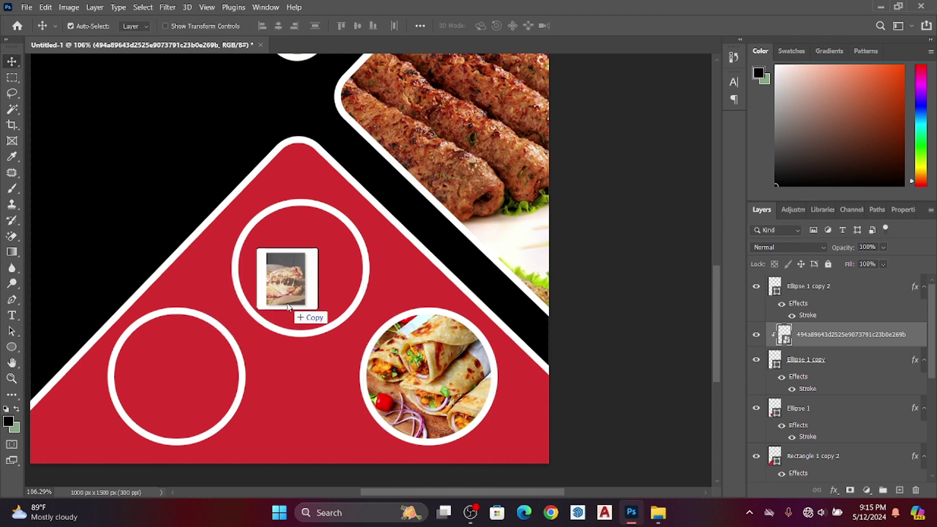
Step: Commit the placed pizza photo and resize it roughly to circle size
{"action": "key", "text": "Return"}
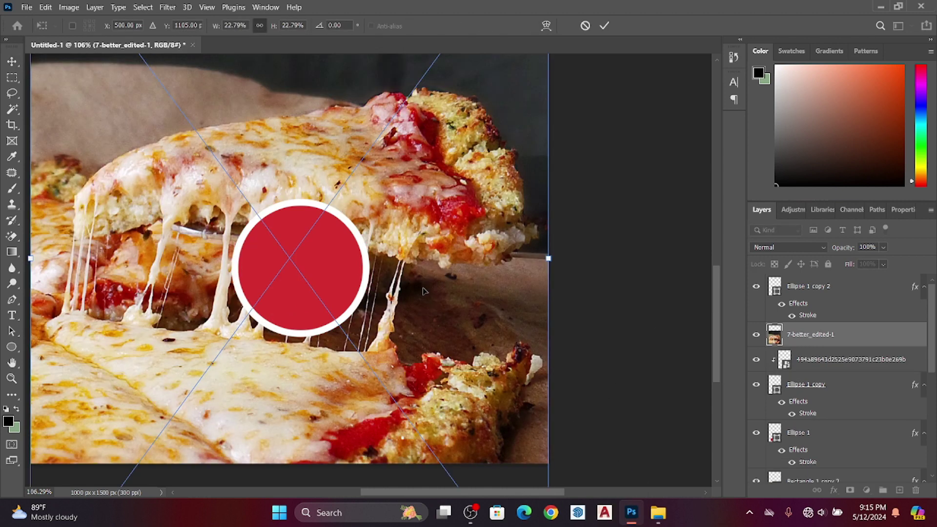
{"action": "scroll", "coordinate": [424, 292], "scroll_direction": "down", "scroll_amount": 3}
{"action": "scroll", "coordinate": [458, 231], "scroll_direction": "down", "scroll_amount": 2}
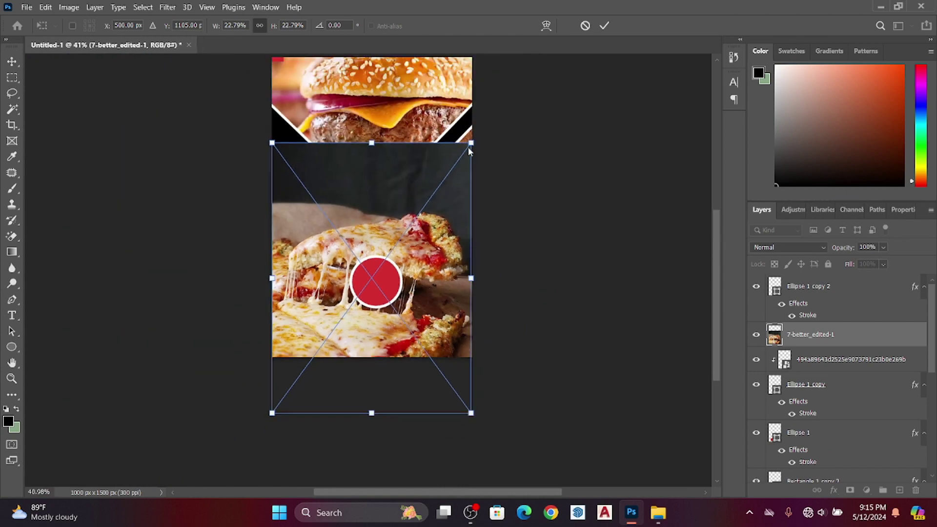
{"action": "mouse_move", "coordinate": [471, 143]}
{"action": "left_mouse_down"}
{"action": "mouse_move", "coordinate": [329, 350]}
{"action": "mouse_move", "coordinate": [378, 282]}
{"action": "left_mouse_up"}
{"action": "scroll", "coordinate": [395, 278], "scroll_direction": "up", "scroll_amount": 6}
{"action": "left_click_drag", "start_coordinate": [417, 227], "coordinate": [436, 177]}
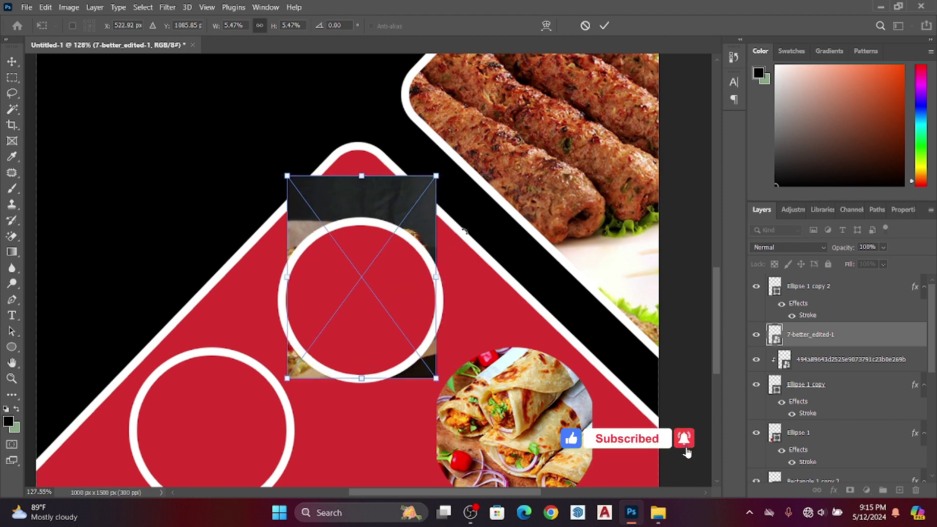
Step: Move the pizza layer directly above Ellipse 1 and clip it into that circle
{"action": "left_click", "coordinate": [833, 360]}
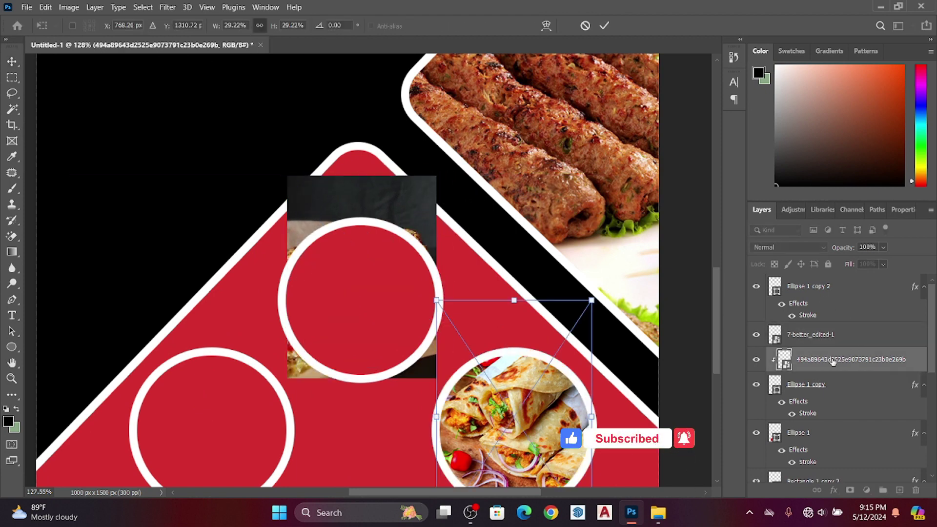
{"action": "left_click", "coordinate": [833, 335]}
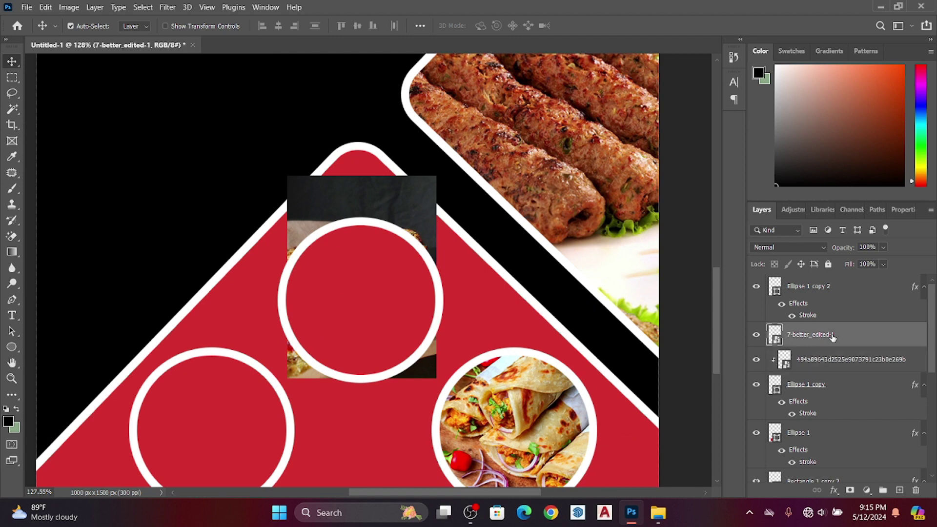
{"action": "left_click_drag", "start_coordinate": [833, 336], "coordinate": [851, 385]}
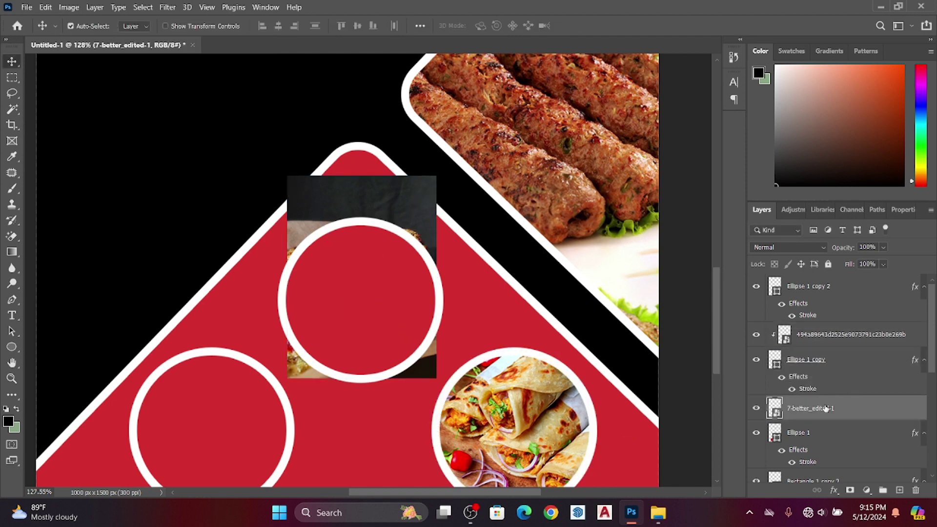
{"action": "right_click", "coordinate": [839, 410]}
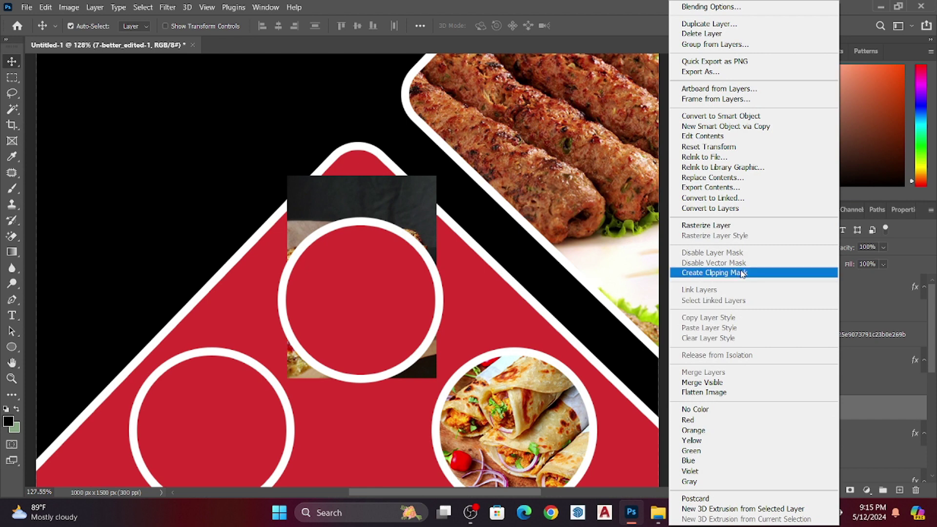
{"action": "left_click", "coordinate": [742, 272]}
Step: Scale and position the pizza photo to fill the lower-left circle
{"action": "scroll", "coordinate": [665, 246], "scroll_direction": "down", "scroll_amount": 2}
{"action": "scroll", "coordinate": [665, 246], "scroll_direction": "down", "scroll_amount": 2}
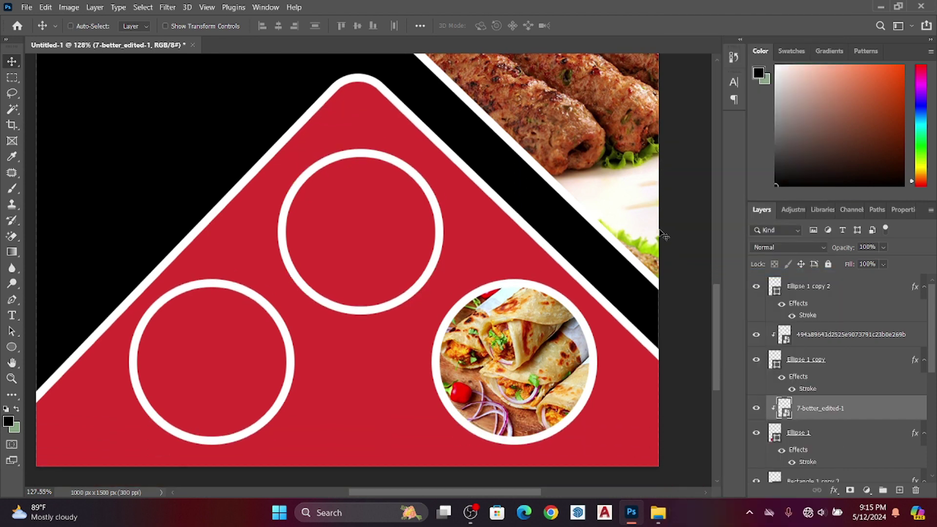
{"action": "key", "text": "ctrl+t"}
{"action": "left_click_drag", "start_coordinate": [297, 259], "coordinate": [170, 395]}
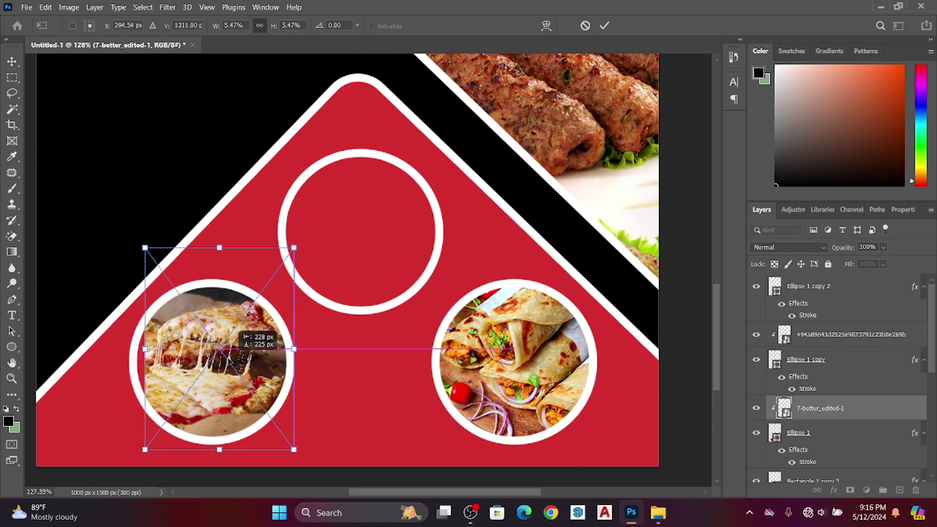
{"action": "left_click_drag", "start_coordinate": [227, 359], "coordinate": [218, 358]}
{"action": "mouse_move", "coordinate": [285, 248]}
{"action": "left_mouse_down"}
{"action": "mouse_move", "coordinate": [297, 245]}
{"action": "mouse_move", "coordinate": [277, 282]}
{"action": "left_mouse_up"}
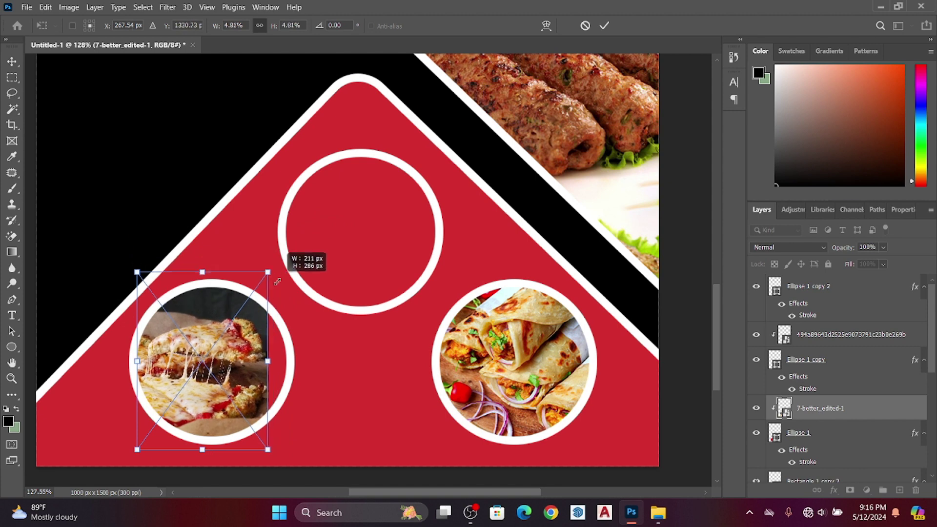
{"action": "left_click_drag", "start_coordinate": [210, 361], "coordinate": [219, 361]}
{"action": "key", "text": "Return"}
{"action": "right_click", "coordinate": [818, 414]}
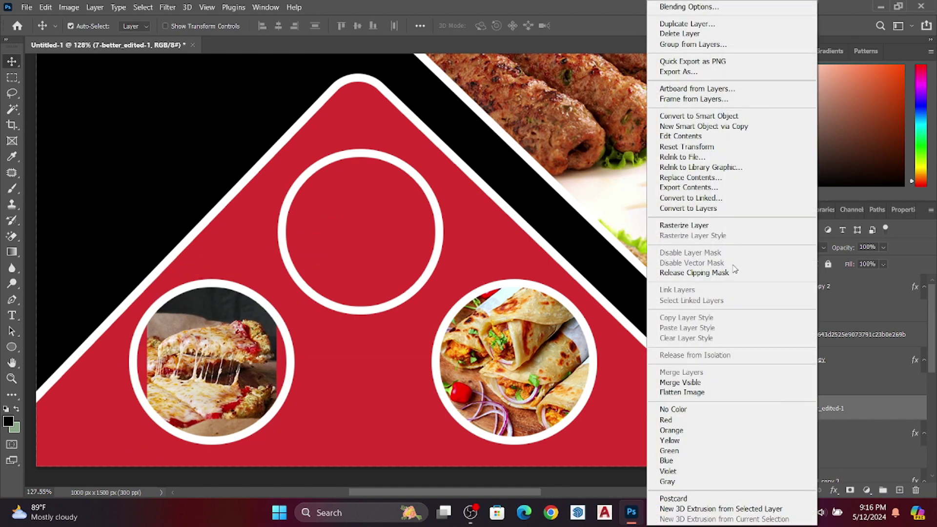
{"action": "left_click", "coordinate": [219, 344]}
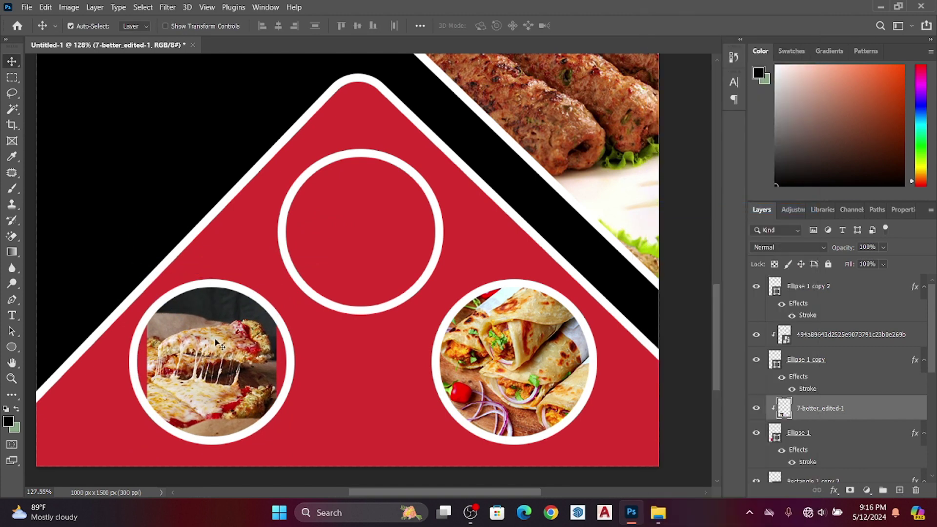
Step: Try a Content-Aware fill on a strip at the pizza circle's left edge, then undo it
{"action": "left_click", "coordinate": [11, 78]}
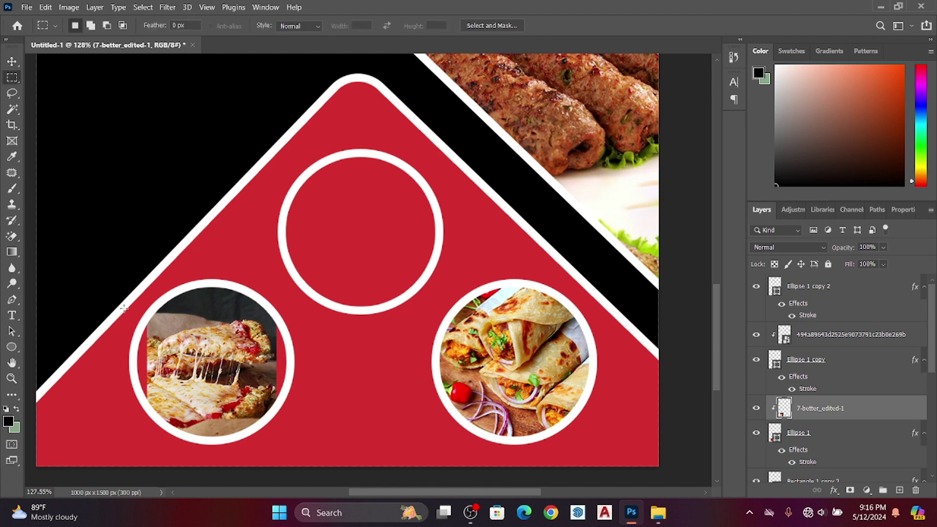
{"action": "left_click_drag", "start_coordinate": [114, 287], "coordinate": [151, 467]}
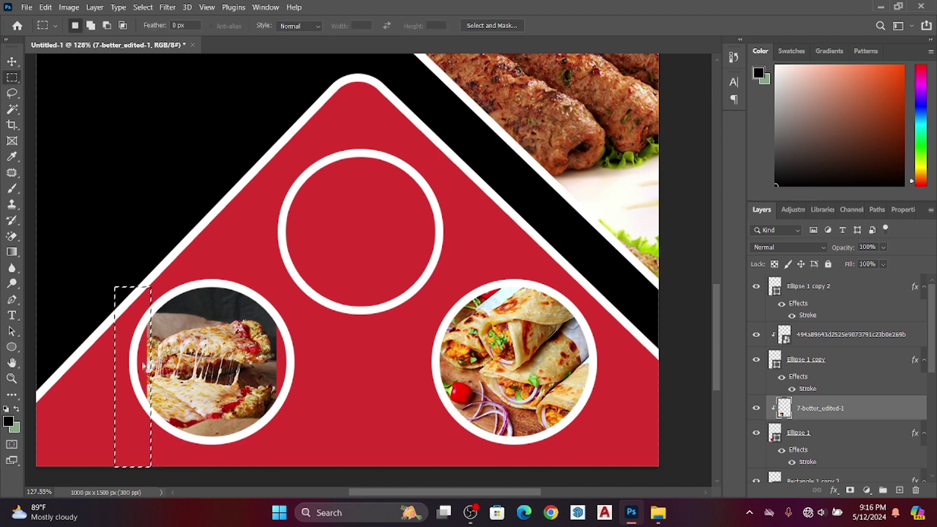
{"action": "left_click", "coordinate": [45, 7]}
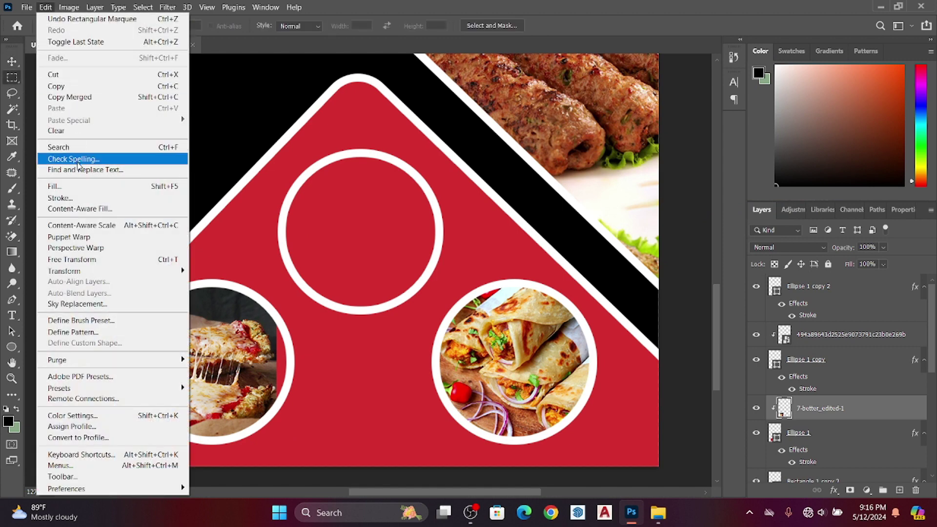
{"action": "left_click", "coordinate": [81, 186]}
{"action": "left_click", "coordinate": [565, 130]}
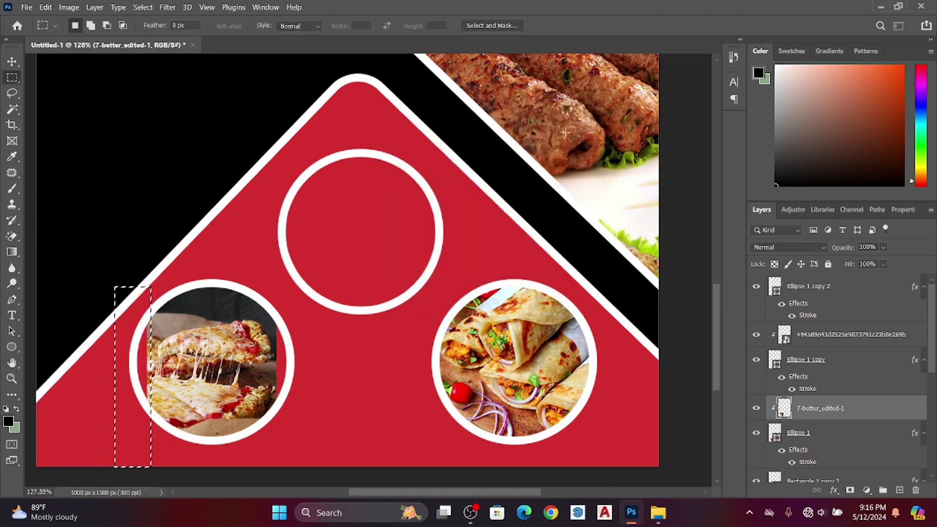
{"action": "key", "text": "ctrl+z"}
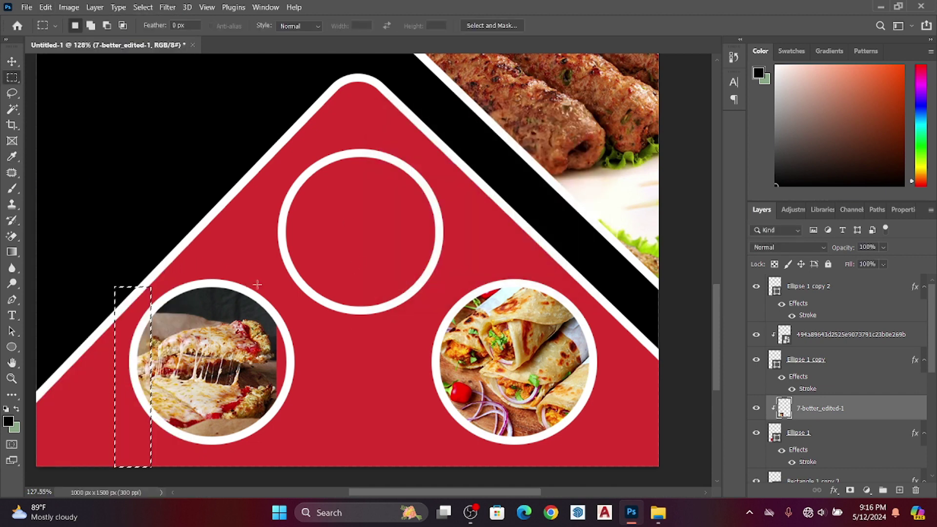
Step: Content-Aware fill the empty gap right of the pizza and deselect
{"action": "left_click_drag", "start_coordinate": [270, 287], "coordinate": [351, 459]}
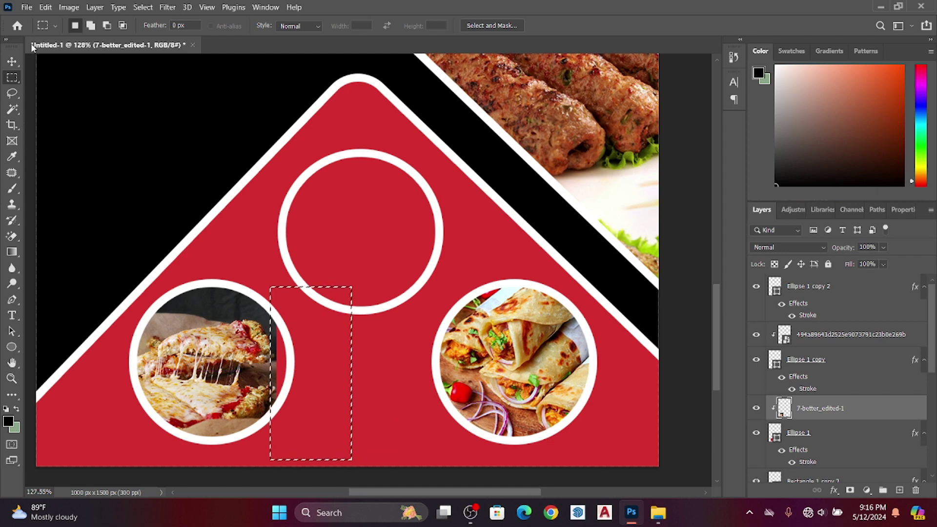
{"action": "left_click", "coordinate": [45, 7]}
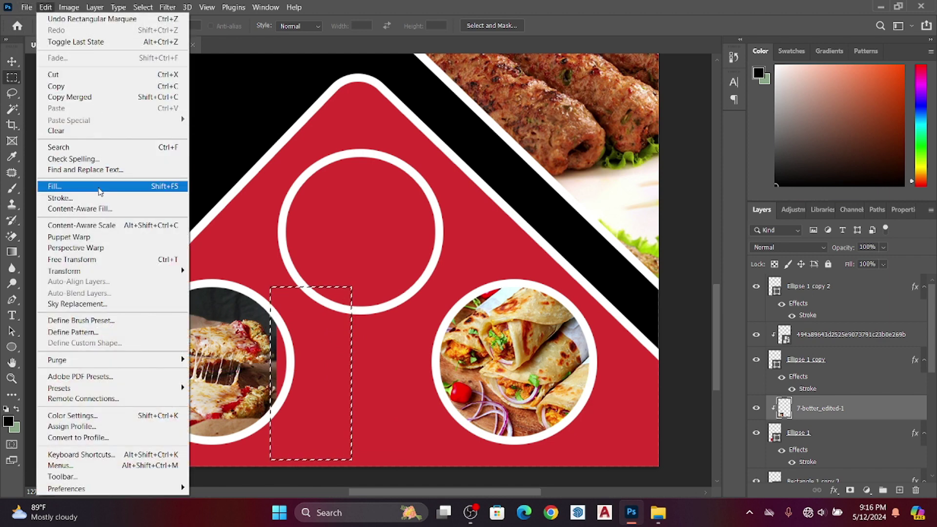
{"action": "left_click", "coordinate": [100, 191]}
{"action": "left_click", "coordinate": [566, 131]}
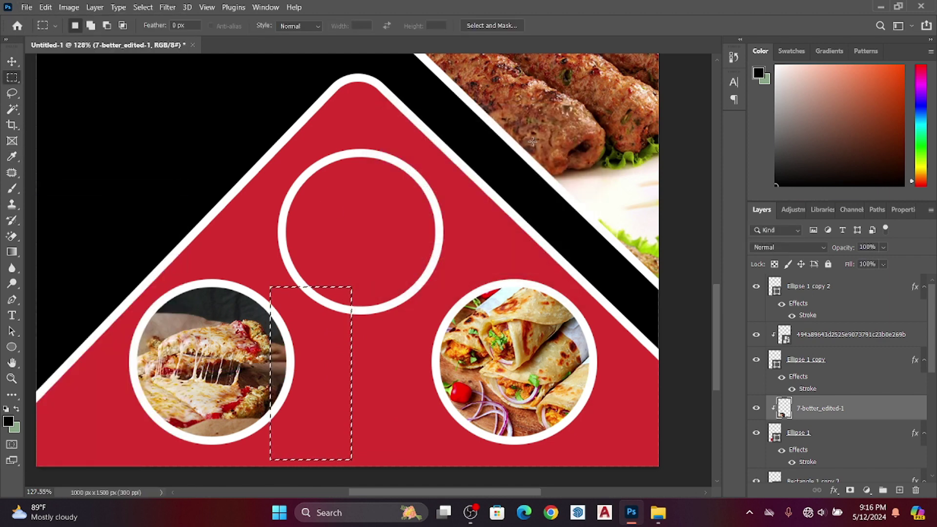
{"action": "key", "text": "ctrl+d"}
{"action": "key", "text": "v"}
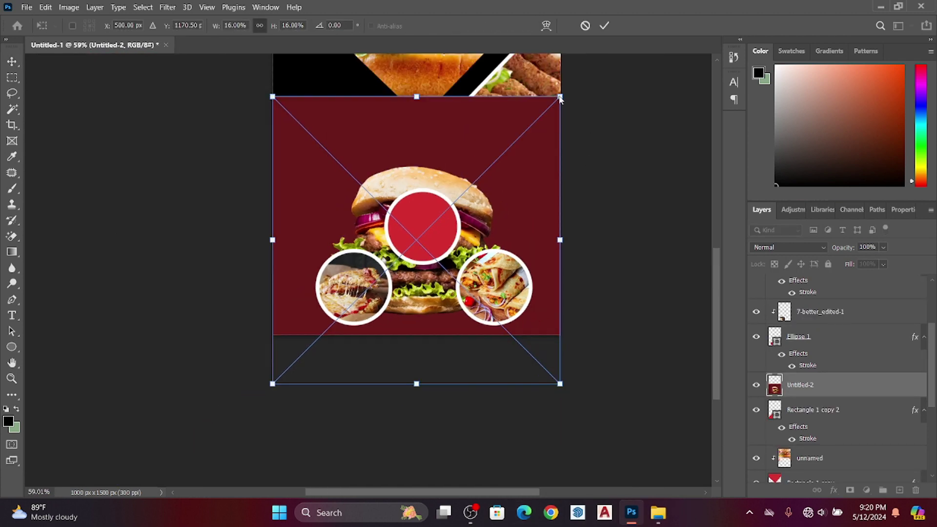
Step: Shrink the burger photo over the top circle and clip it to the layer below
{"action": "left_click_drag", "start_coordinate": [560, 98], "coordinate": [368, 277]}
{"action": "left_click_drag", "start_coordinate": [318, 325], "coordinate": [416, 227]}
{"action": "key", "text": "Return"}
{"action": "right_click", "coordinate": [810, 387]}
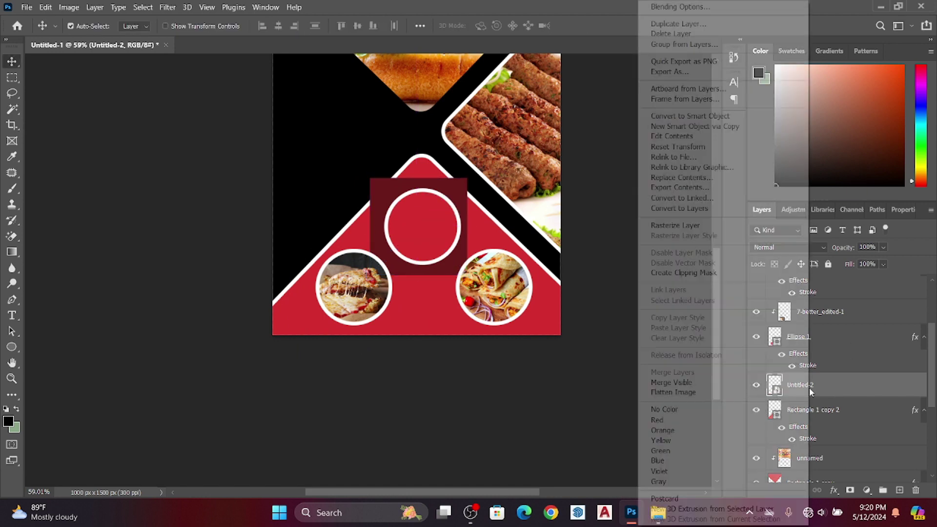
{"action": "left_click", "coordinate": [736, 276]}
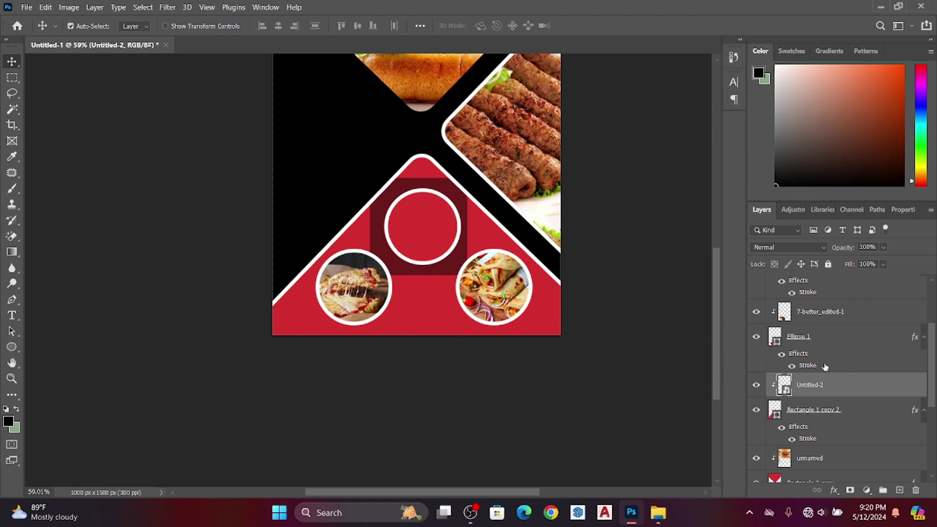
{"action": "key", "text": "ctrl+t"}
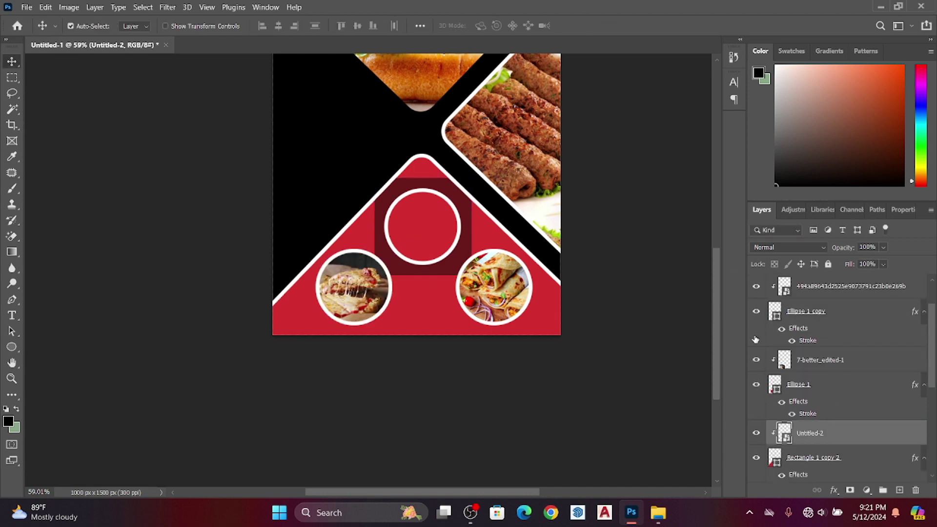
Step: Hide the right circle and Ellipse 1 copy 2, then clip the burger into the top circle
{"action": "left_click", "coordinate": [756, 311]}
{"action": "scroll", "coordinate": [756, 293], "scroll_direction": "up", "scroll_amount": 1}
{"action": "left_click", "coordinate": [757, 286]}
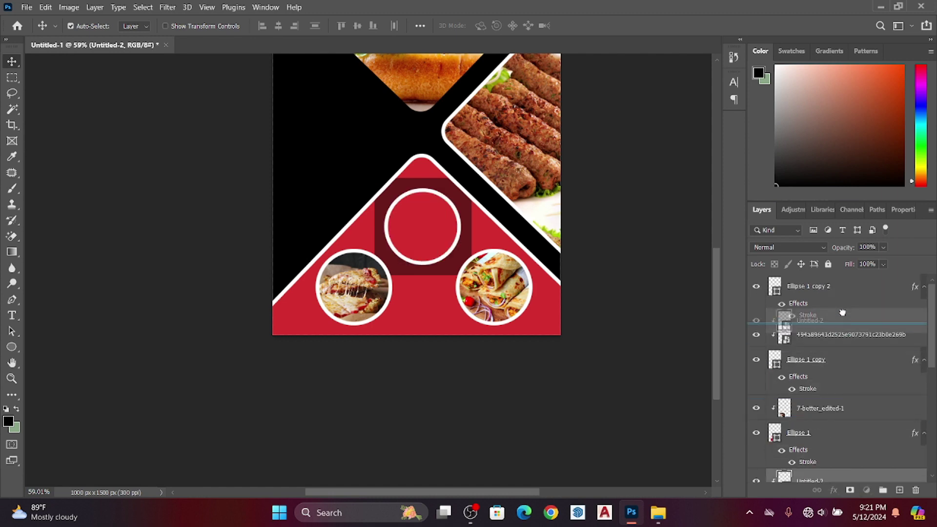
{"action": "mouse_move", "coordinate": [845, 482]}
{"action": "left_mouse_down"}
{"action": "mouse_move", "coordinate": [844, 315]}
{"action": "mouse_move", "coordinate": [834, 296]}
{"action": "left_mouse_up"}
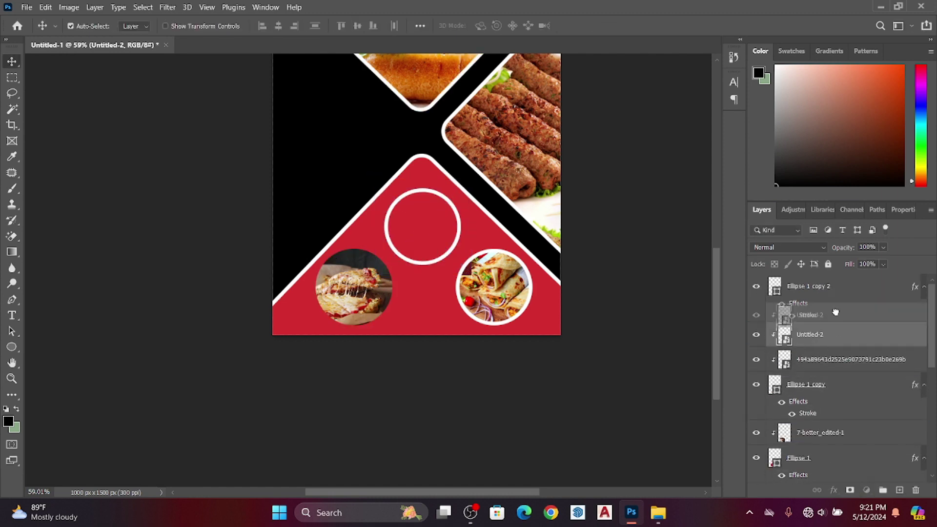
{"action": "right_click", "coordinate": [831, 298]}
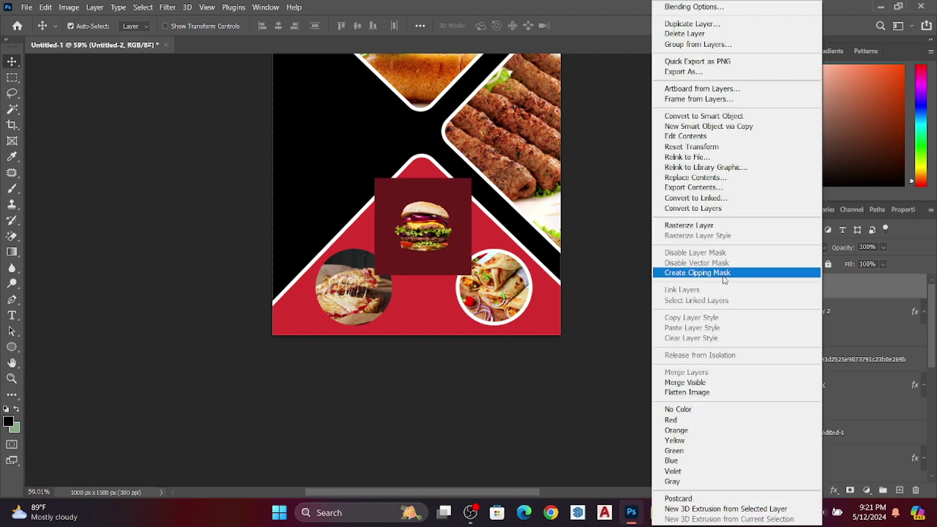
{"action": "left_click", "coordinate": [723, 270]}
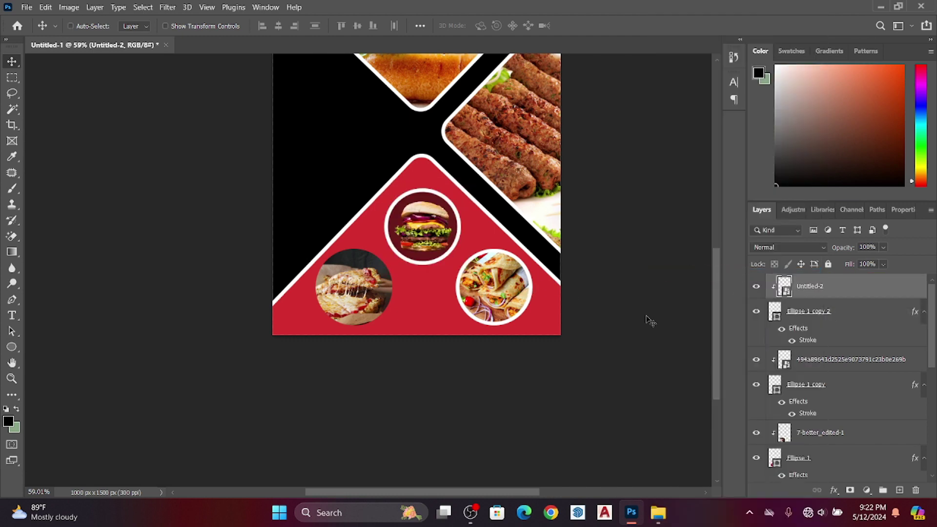
Step: Fit the burger's size and position inside the top circle and commit
{"action": "key", "text": "ctrl+t"}
{"action": "scroll", "coordinate": [445, 228], "scroll_direction": "up", "scroll_amount": 3}
{"action": "scroll", "coordinate": [434, 218], "scroll_direction": "up", "scroll_amount": 2}
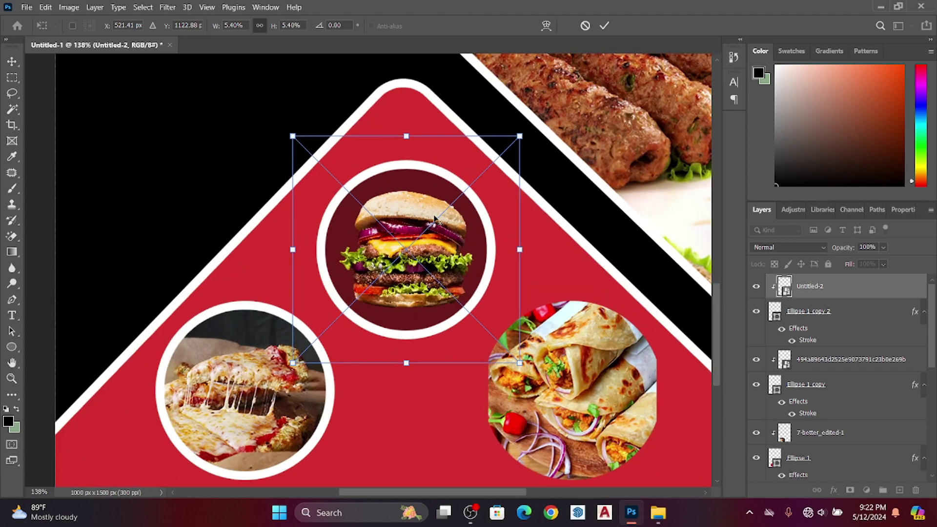
{"action": "scroll", "coordinate": [439, 225], "scroll_direction": "down", "scroll_amount": 3}
{"action": "key", "text": "Return"}
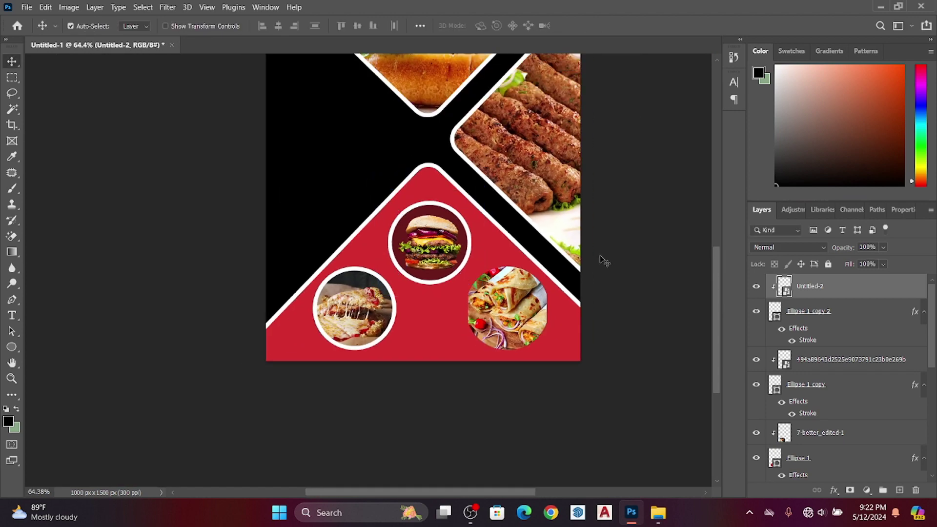
{"action": "scroll", "coordinate": [654, 394], "scroll_direction": "up", "scroll_amount": 1}
{"action": "scroll", "coordinate": [668, 400], "scroll_direction": "up", "scroll_amount": 4}
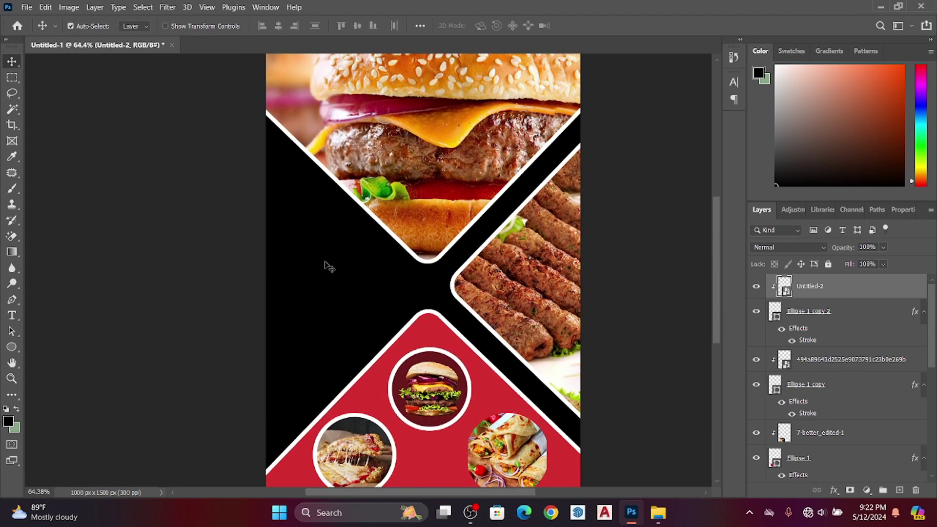
Step: Place the chef logo and convert it to layers with its background removed
{"action": "left_click_drag", "start_coordinate": [341, 314], "coordinate": [385, 305]}
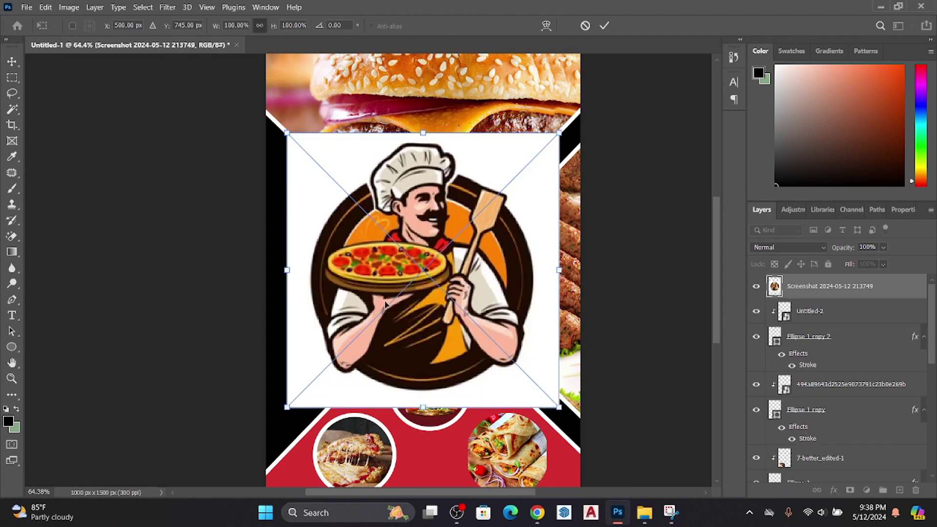
{"action": "left_click", "coordinate": [604, 25]}
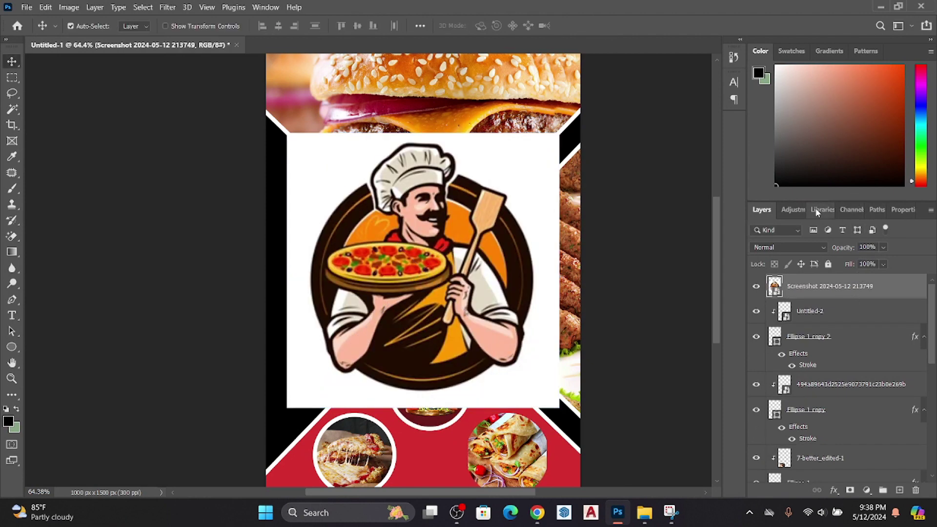
{"action": "left_click", "coordinate": [903, 213]}
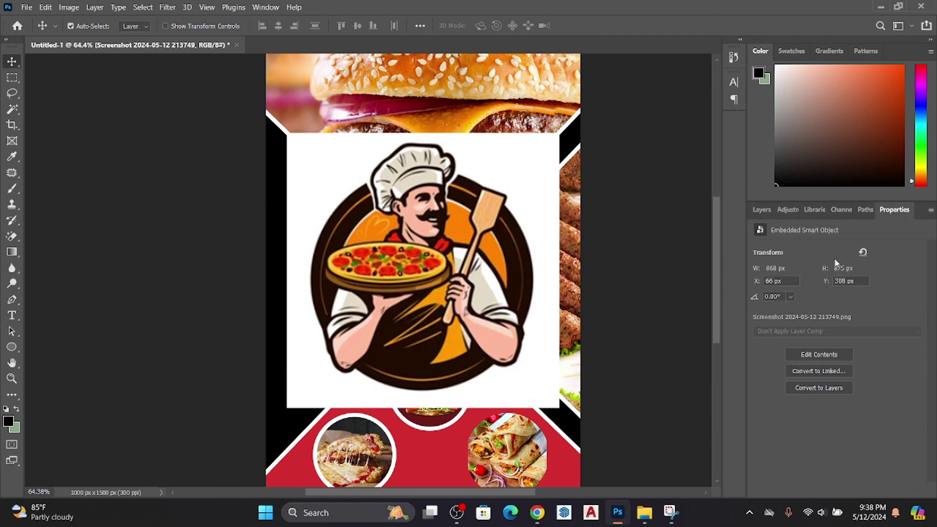
{"action": "left_click", "coordinate": [828, 389]}
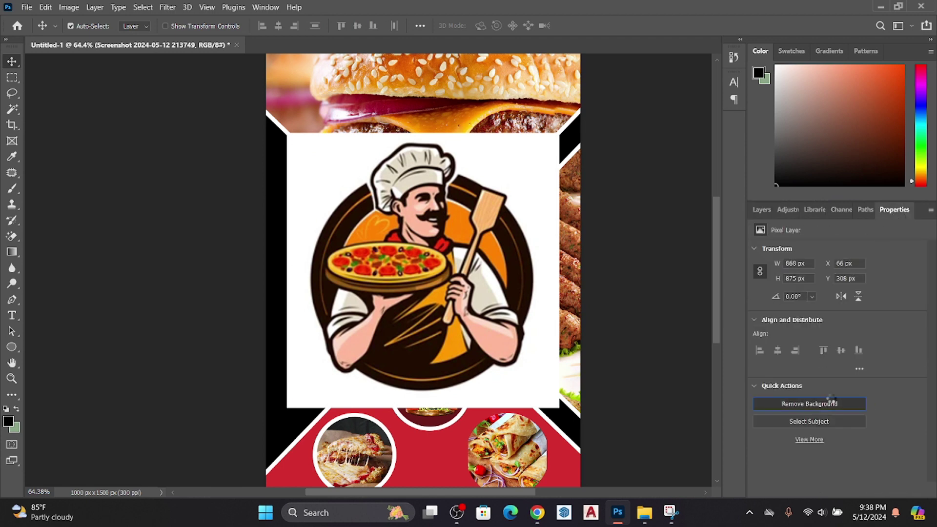
Step: Shrink the chef logo to about a quarter and place it on the black area beside the burger
{"action": "left_click_drag", "start_coordinate": [450, 277], "coordinate": [416, 281]}
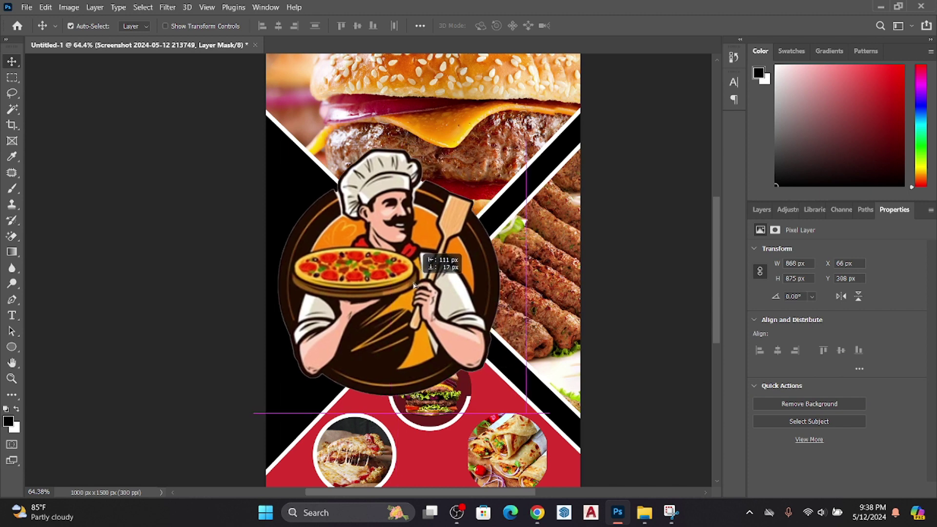
{"action": "key", "text": "ctrl+t"}
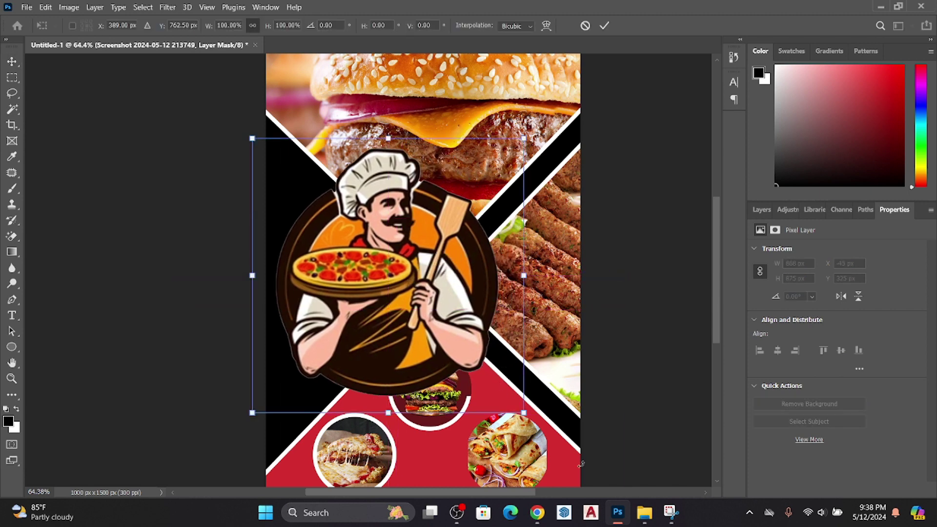
{"action": "left_click_drag", "start_coordinate": [524, 412], "coordinate": [325, 212]}
{"action": "left_click_drag", "start_coordinate": [297, 153], "coordinate": [315, 205]}
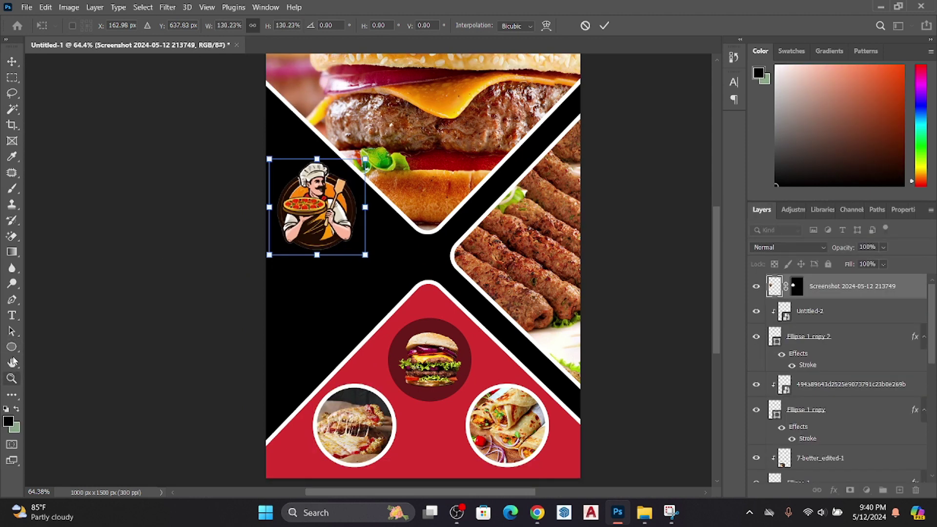
Step: Draw a small 62 px red circle with the Ellipse tool
{"action": "left_click", "coordinate": [11, 347]}
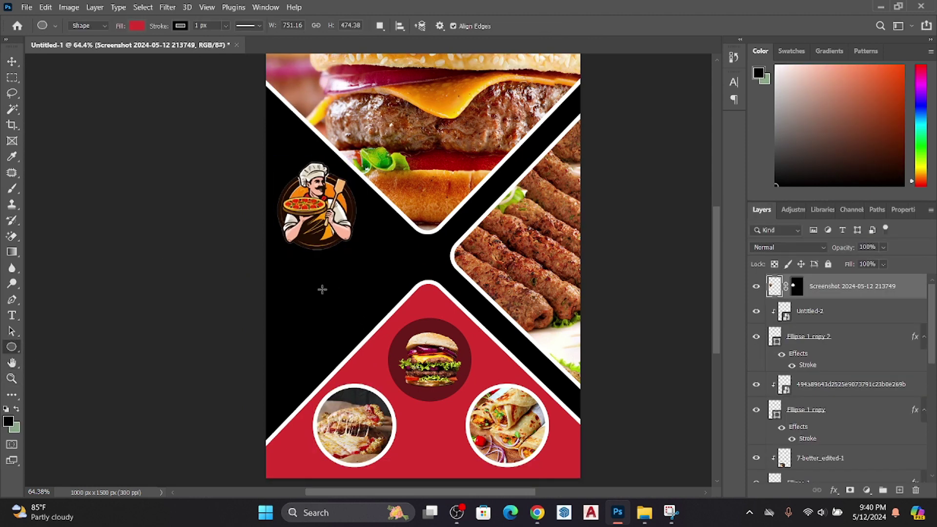
{"action": "left_click_drag", "start_coordinate": [417, 429], "coordinate": [438, 441]}
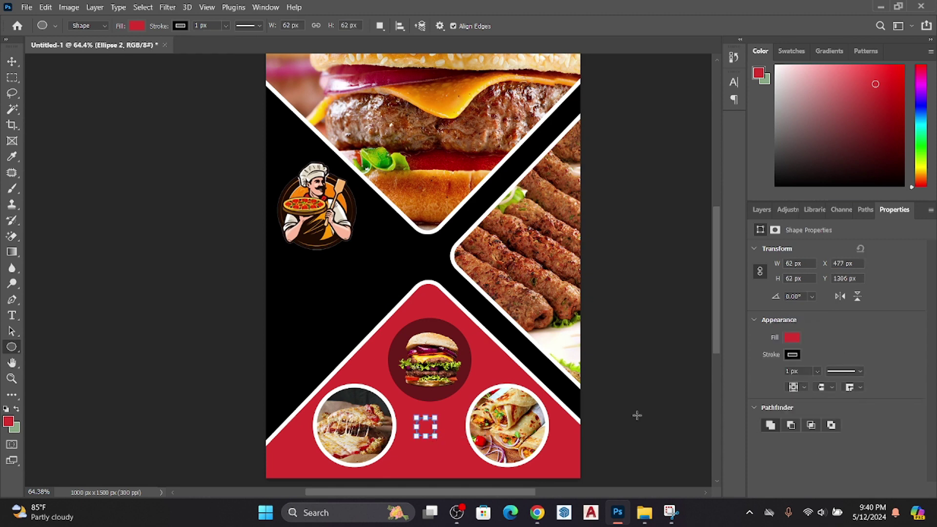
{"action": "left_click", "coordinate": [752, 209]}
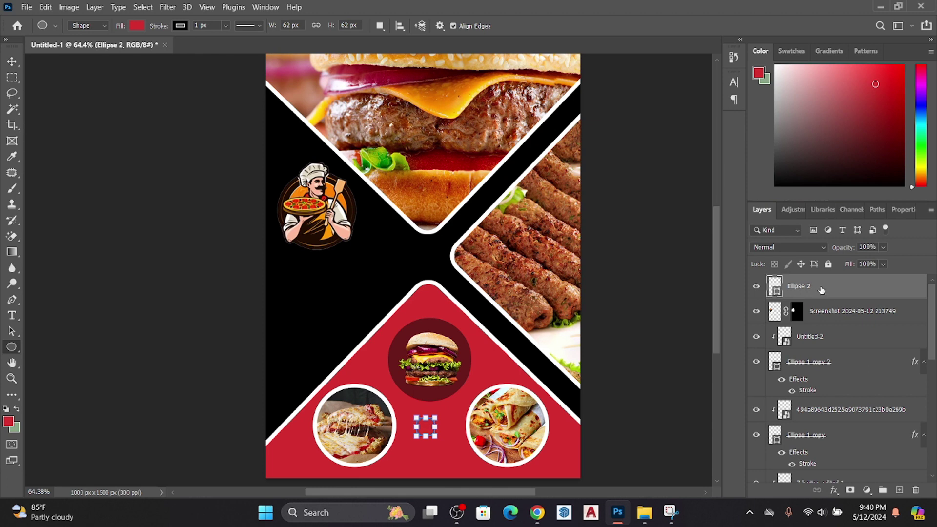
Step: Give the circle a 4 px white Stroke and move it to the black area's left edge
{"action": "left_click", "coordinate": [834, 489]}
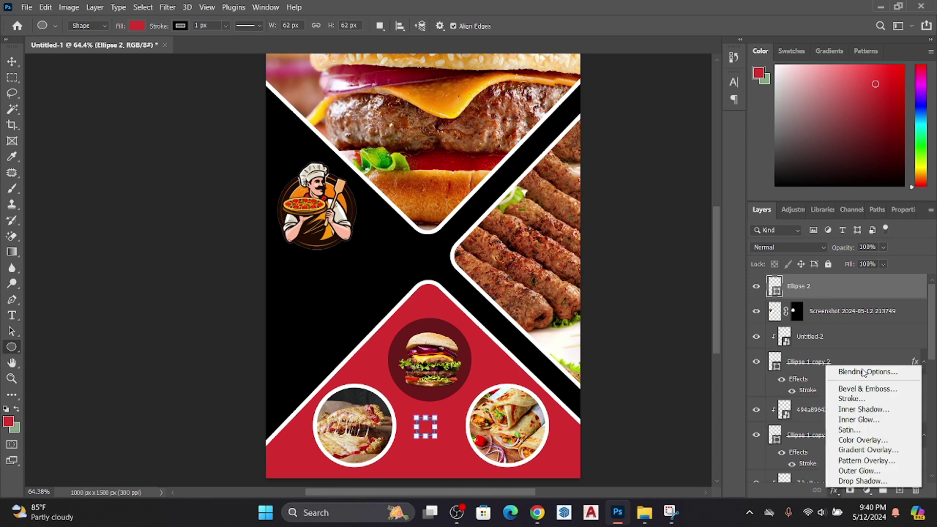
{"action": "left_click", "coordinate": [863, 374]}
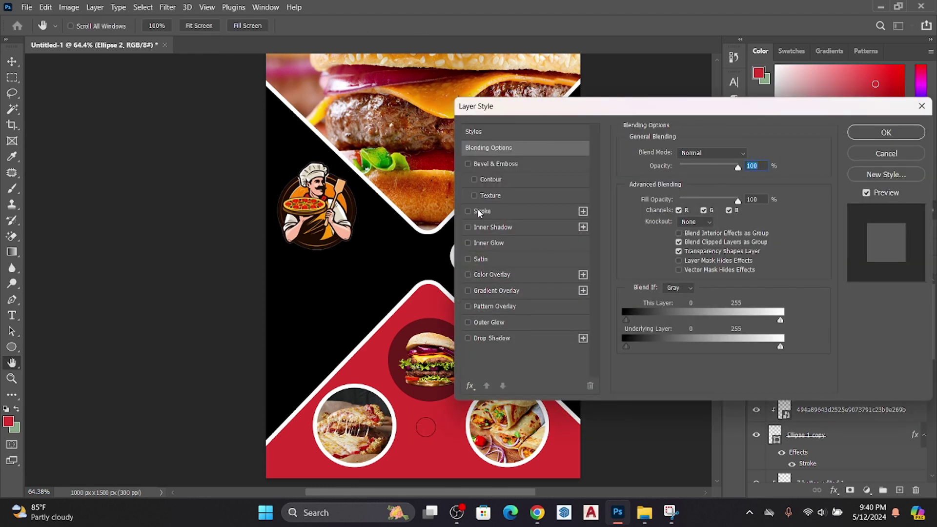
{"action": "left_click", "coordinate": [481, 212]}
{"action": "left_click_drag", "start_coordinate": [677, 155], "coordinate": [672, 157]}
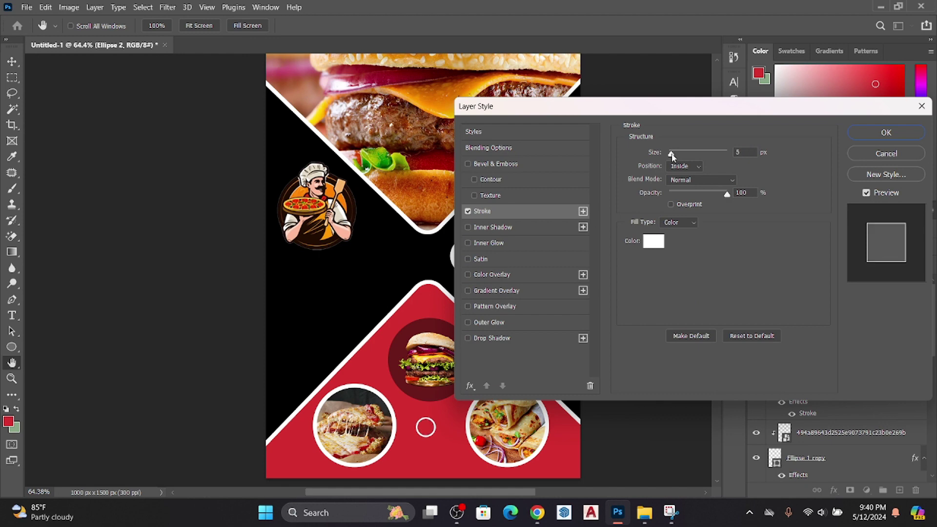
{"action": "left_click", "coordinate": [863, 138]}
{"action": "key", "text": "v"}
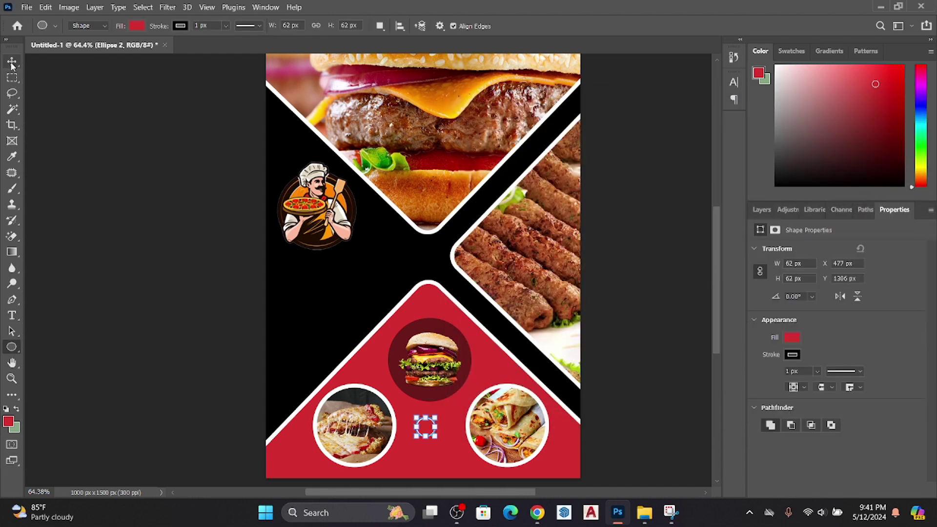
{"action": "left_click_drag", "start_coordinate": [426, 429], "coordinate": [289, 280]}
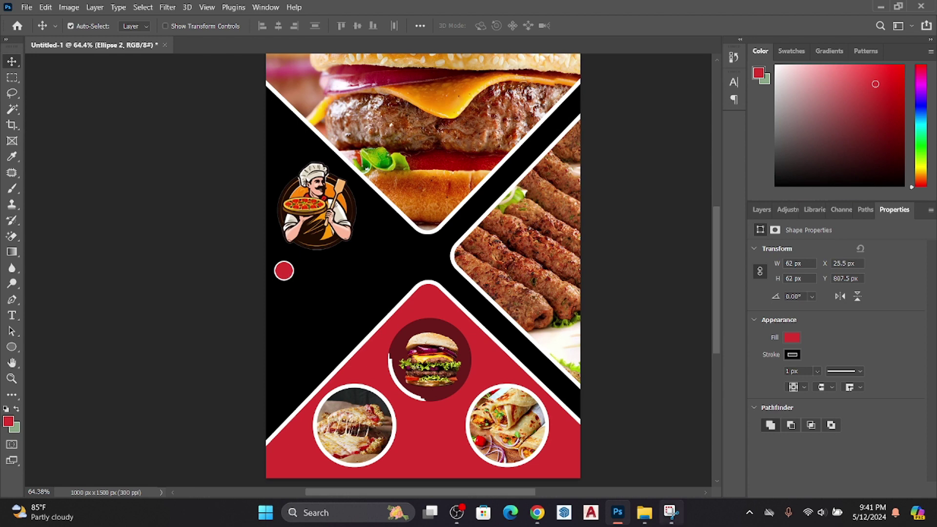
Step: Paste the phone icon and roughly scale it over the small circle below the chef logo
{"action": "key", "text": "ctrl+v"}
{"action": "left_click_drag", "start_coordinate": [488, 268], "coordinate": [423, 293]}
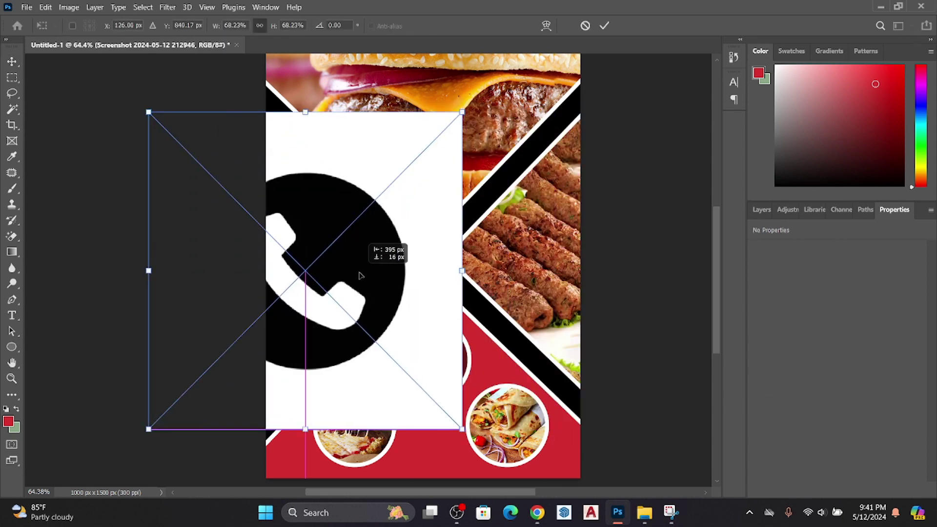
{"action": "mouse_move", "coordinate": [511, 131]}
{"action": "left_mouse_down"}
{"action": "mouse_move", "coordinate": [205, 441]}
{"action": "mouse_move", "coordinate": [285, 274]}
{"action": "mouse_move", "coordinate": [229, 273]}
{"action": "left_mouse_up"}
{"action": "scroll", "coordinate": [283, 273], "scroll_direction": "up", "scroll_amount": 3}
{"action": "scroll", "coordinate": [276, 270], "scroll_direction": "up", "scroll_amount": 3}
{"action": "scroll", "coordinate": [276, 270], "scroll_direction": "up", "scroll_amount": 2}
{"action": "mouse_move", "coordinate": [325, 220]}
{"action": "left_mouse_down"}
{"action": "mouse_move", "coordinate": [454, 160]}
{"action": "mouse_move", "coordinate": [418, 197]}
{"action": "left_mouse_up"}
{"action": "left_click_drag", "start_coordinate": [319, 230], "coordinate": [314, 247]}
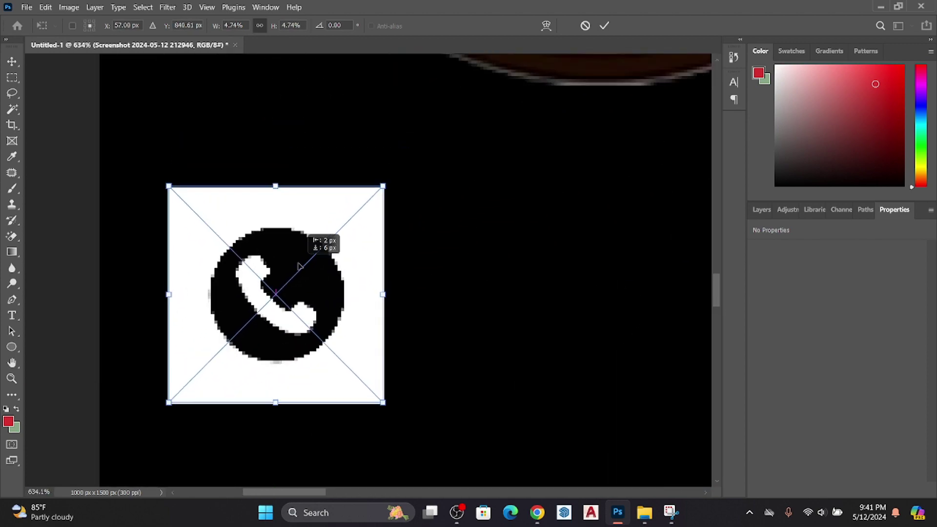
{"action": "left_click", "coordinate": [762, 209]}
{"action": "key", "text": "Return"}
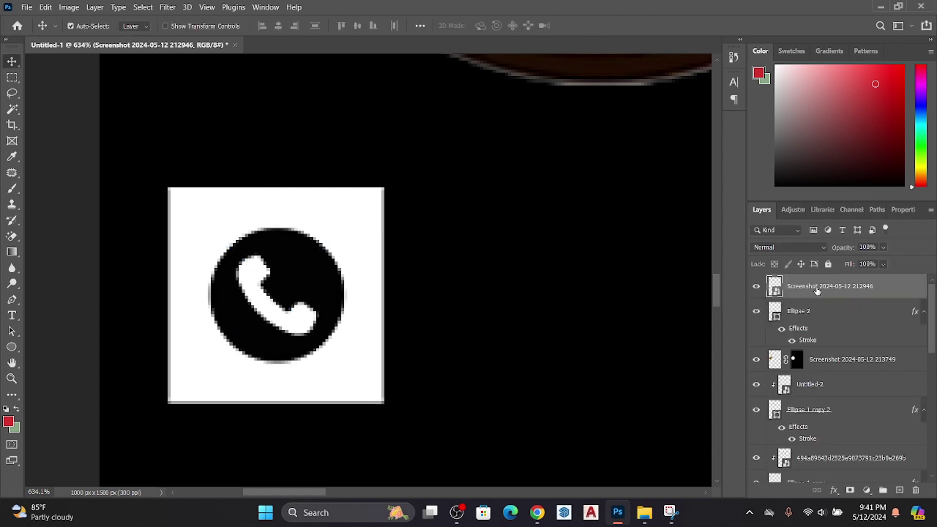
Step: Clip the phone icon into the circle and adjust the ellipse's stroke settings
{"action": "right_click", "coordinate": [816, 289]}
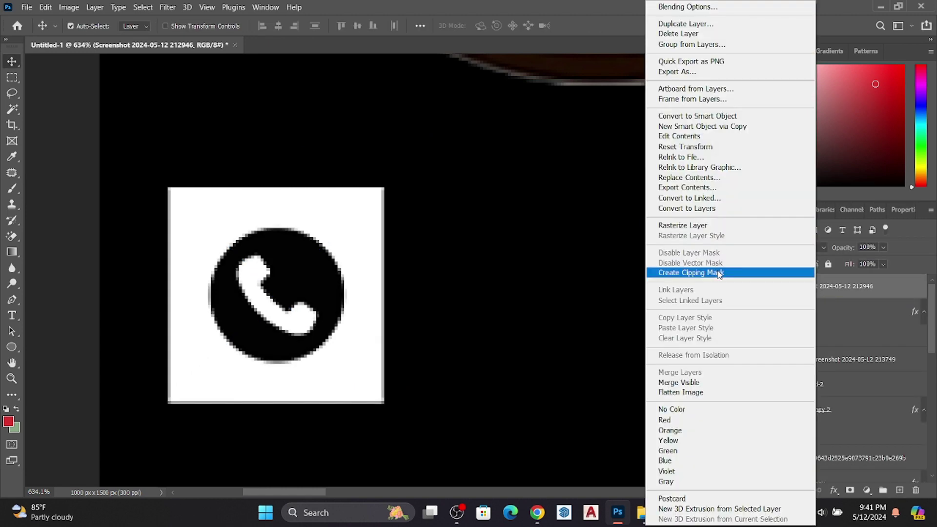
{"action": "left_click", "coordinate": [720, 273]}
{"action": "scroll", "coordinate": [372, 305], "scroll_direction": "down", "scroll_amount": 3}
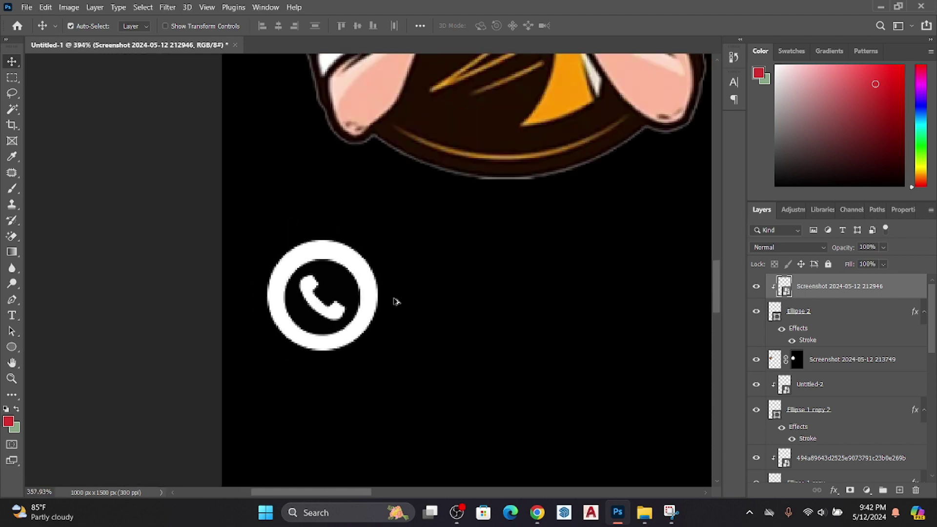
{"action": "scroll", "coordinate": [395, 299], "scroll_direction": "down", "scroll_amount": 10}
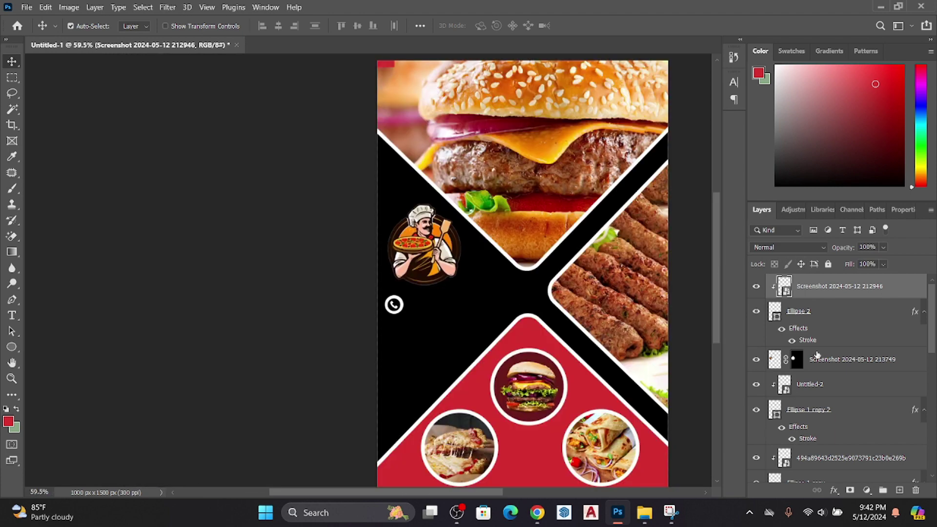
{"action": "left_click", "coordinate": [807, 342]}
{"action": "double_click", "coordinate": [808, 341]}
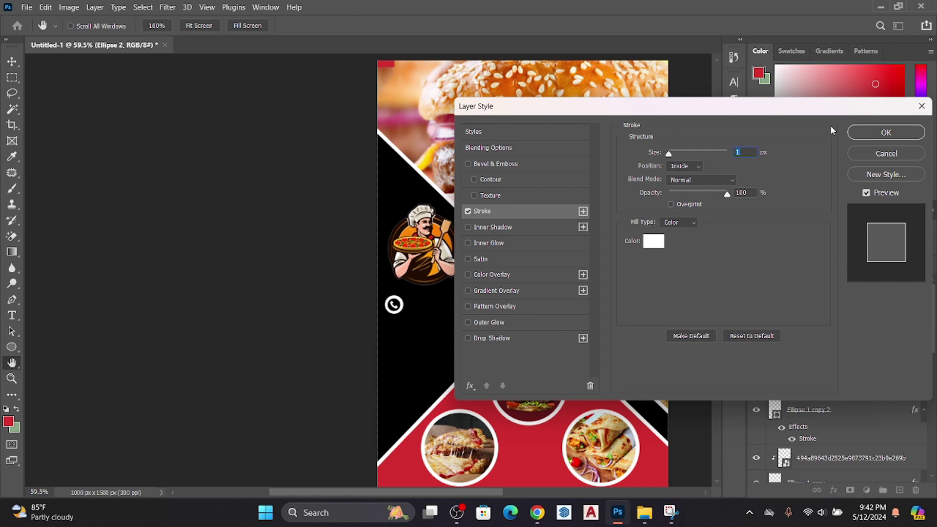
{"action": "left_click", "coordinate": [875, 132]}
Step: Rescale the phone icon to about 6.35% and centre it within the circle
{"action": "key", "text": "ctrl"}
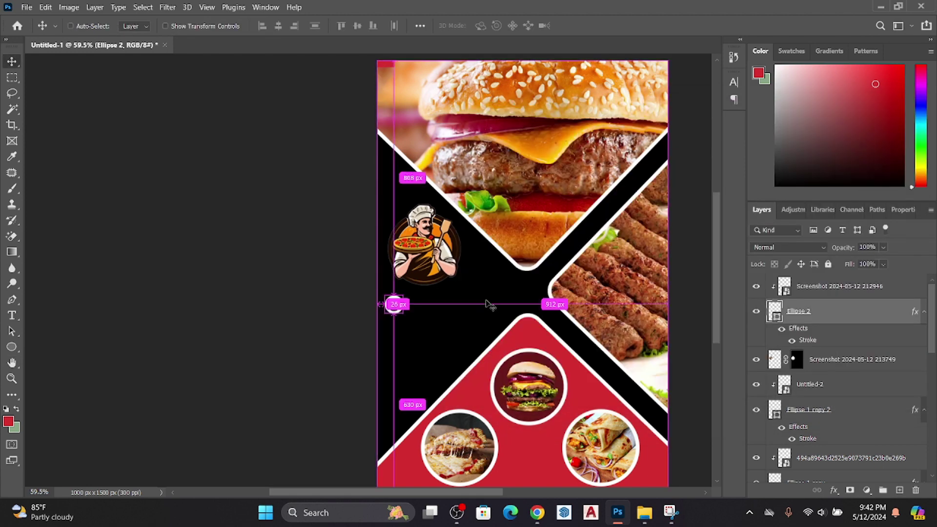
{"action": "left_click", "coordinate": [393, 304], "text": "ctrl"}
{"action": "key", "text": "ctrl+t"}
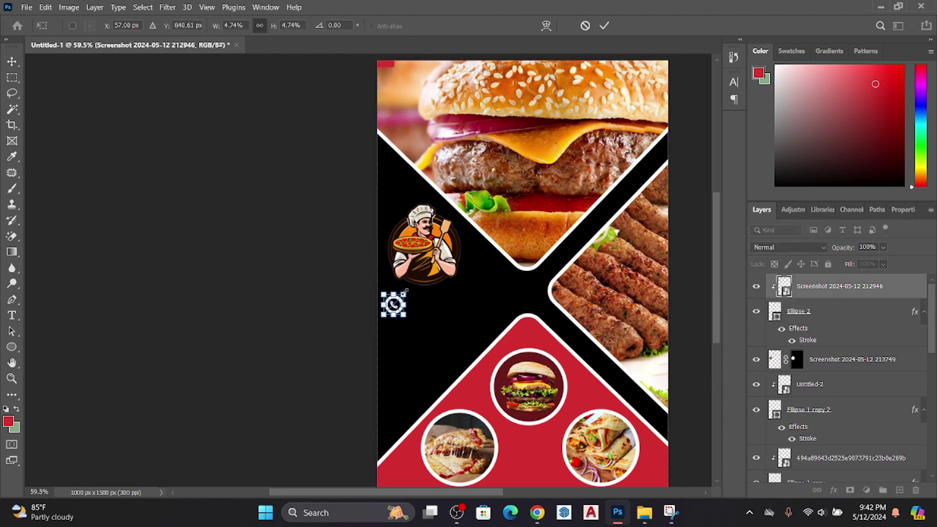
{"action": "scroll", "coordinate": [394, 305], "scroll_direction": "up", "scroll_amount": 3}
{"action": "scroll", "coordinate": [394, 305], "scroll_direction": "up", "scroll_amount": 3}
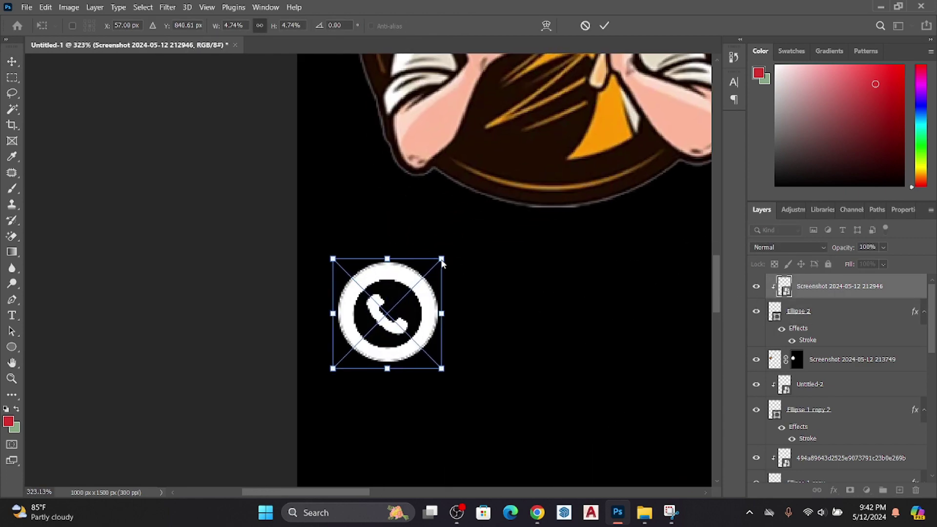
{"action": "left_click_drag", "start_coordinate": [443, 262], "coordinate": [459, 244]}
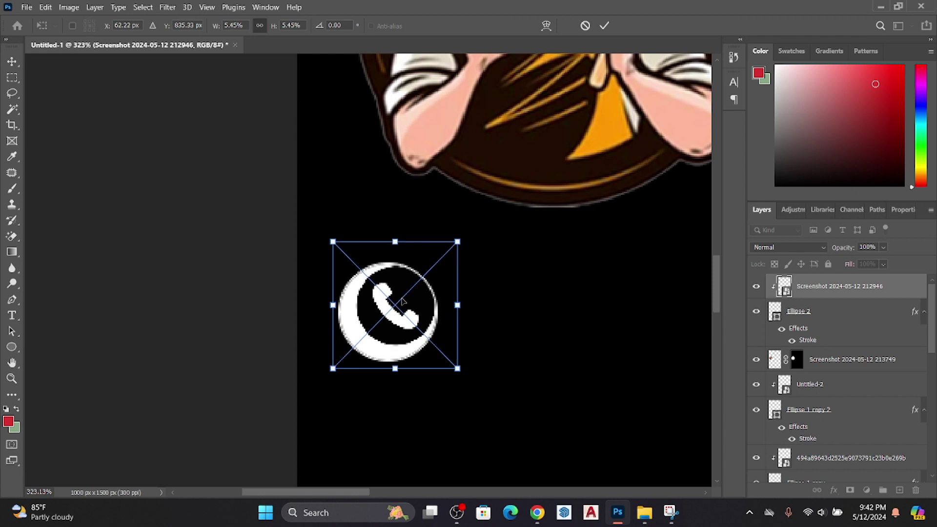
{"action": "left_click_drag", "start_coordinate": [403, 301], "coordinate": [395, 308]}
{"action": "left_click_drag", "start_coordinate": [444, 247], "coordinate": [461, 238]}
{"action": "left_click_drag", "start_coordinate": [398, 310], "coordinate": [392, 317]}
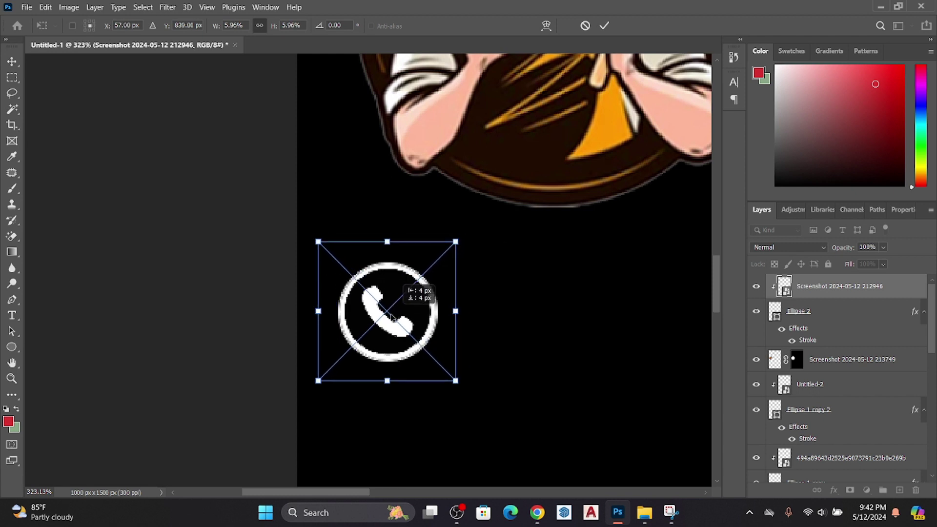
{"action": "left_click_drag", "start_coordinate": [459, 241], "coordinate": [467, 229]}
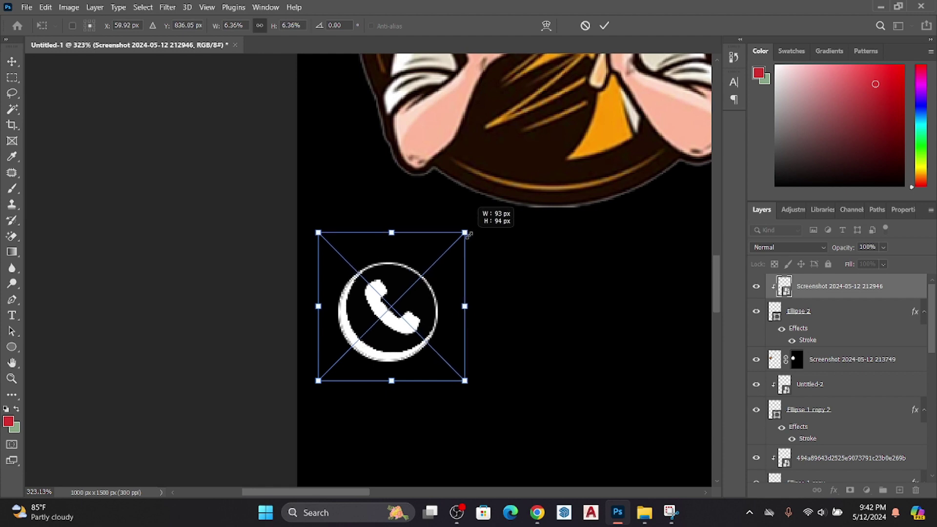
{"action": "left_click_drag", "start_coordinate": [391, 308], "coordinate": [390, 308]}
{"action": "left_click_drag", "start_coordinate": [459, 237], "coordinate": [456, 240]}
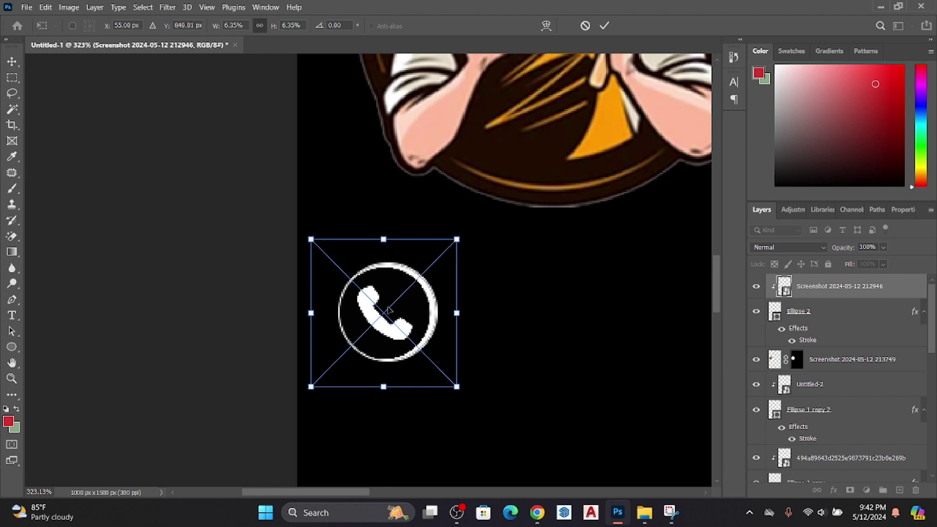
{"action": "left_click_drag", "start_coordinate": [386, 316], "coordinate": [390, 317]}
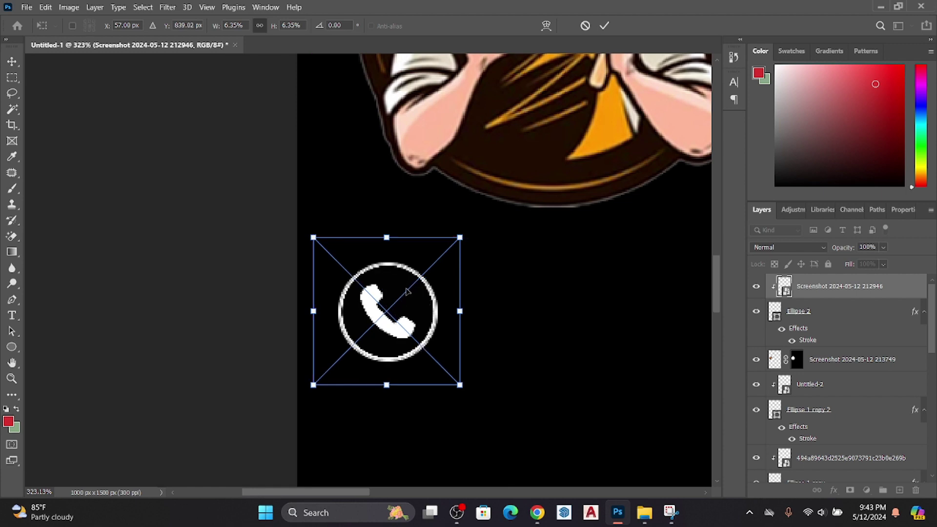
{"action": "scroll", "coordinate": [397, 297], "scroll_direction": "down", "scroll_amount": 5}
{"action": "scroll", "coordinate": [412, 290], "scroll_direction": "down", "scroll_amount": 2}
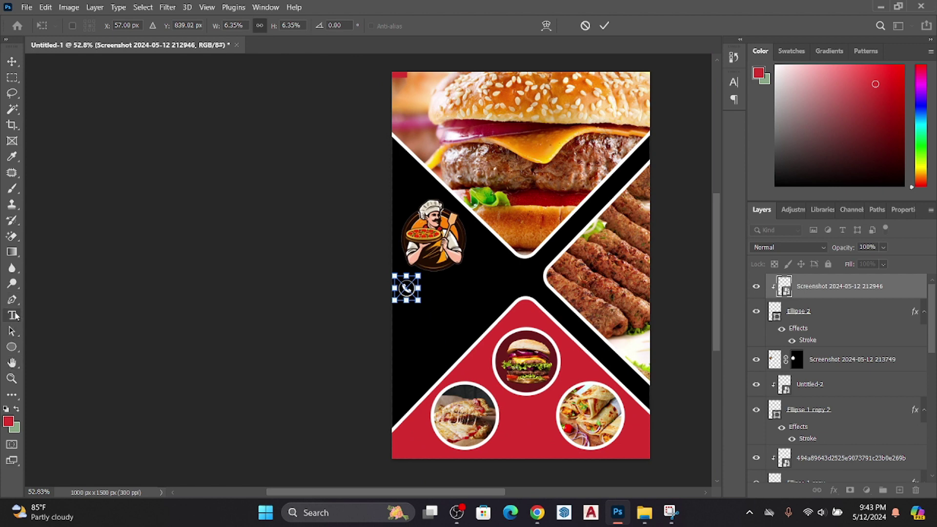
Step: Type the start of the phone number beside the icon as white (ffffff) 14 pt text
{"action": "left_click", "coordinate": [431, 292]}
{"action": "key", "text": "BackSpace"}
{"action": "type", "text": "0"}
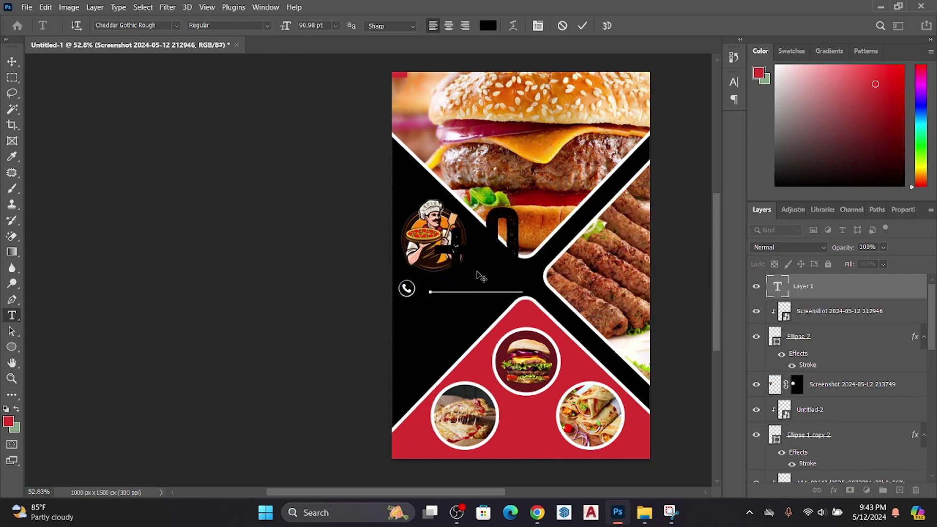
{"action": "type", "text": "98-0"}
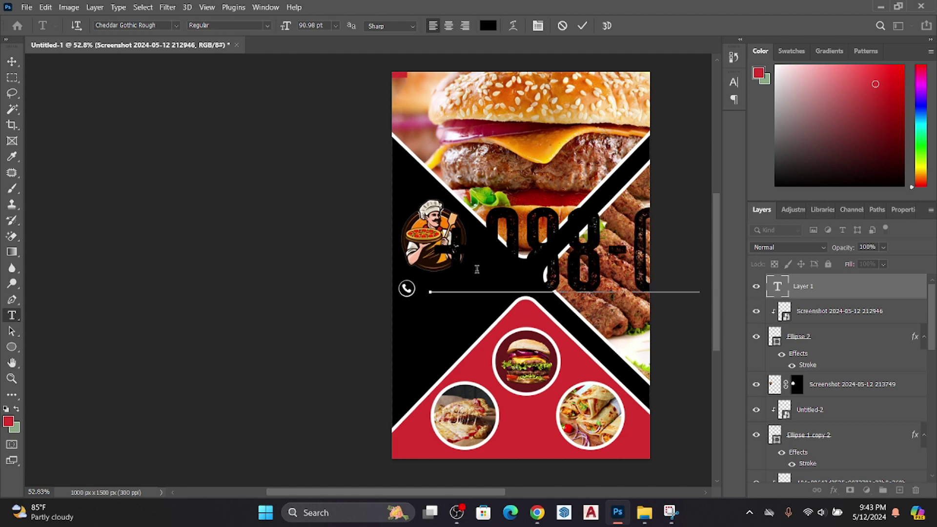
{"action": "key", "text": "ctrl+a"}
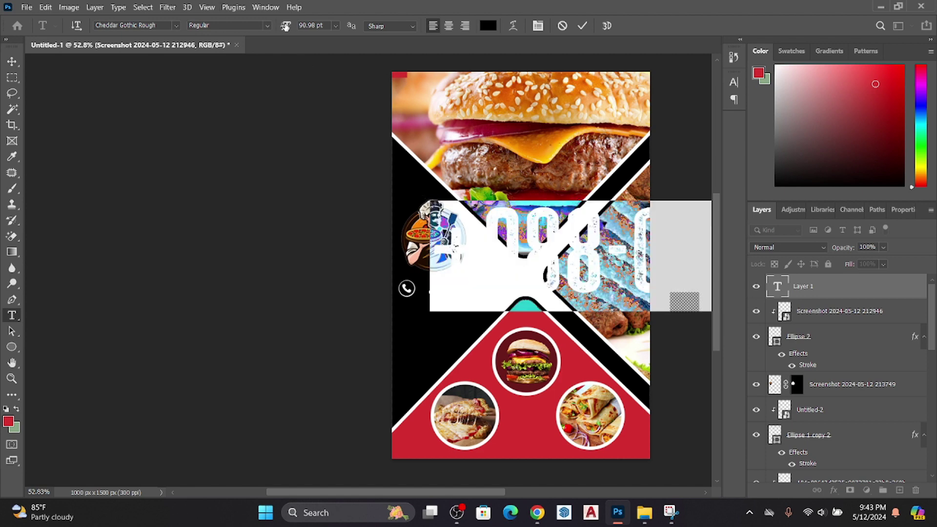
{"action": "left_click_drag", "start_coordinate": [285, 26], "coordinate": [240, 28]}
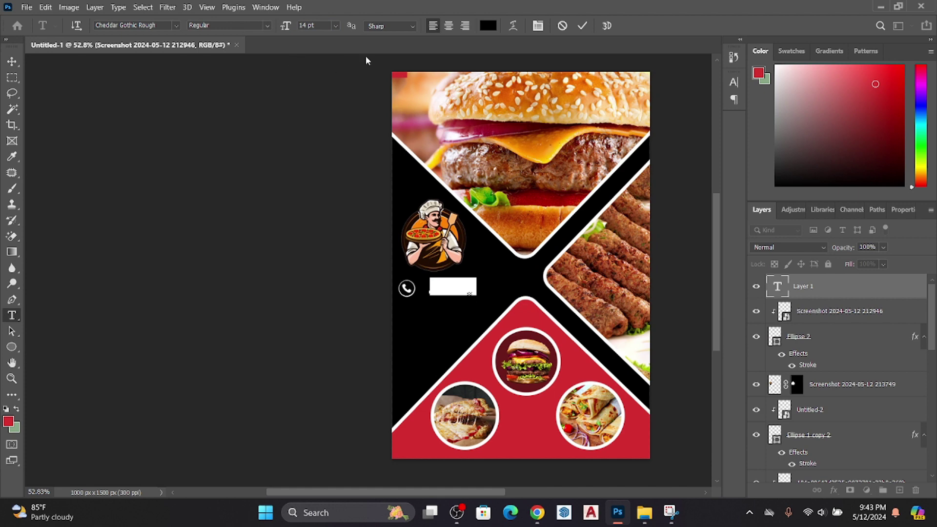
{"action": "left_click", "coordinate": [486, 25]}
{"action": "type", "text": "ffffff"}
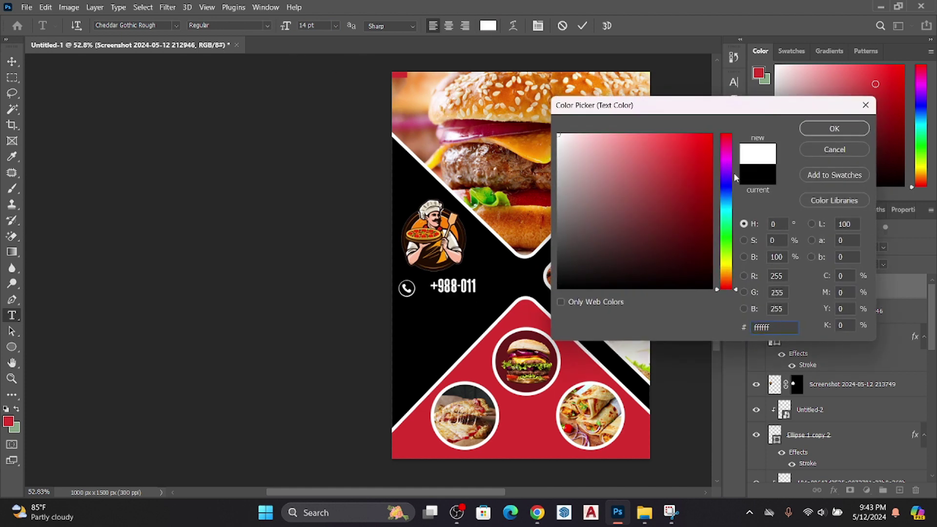
{"action": "left_click", "coordinate": [848, 132]}
Step: Commit the number text, move it left next to the phone icon and scale it up
{"action": "scroll", "coordinate": [452, 288], "scroll_direction": "up", "scroll_amount": 2}
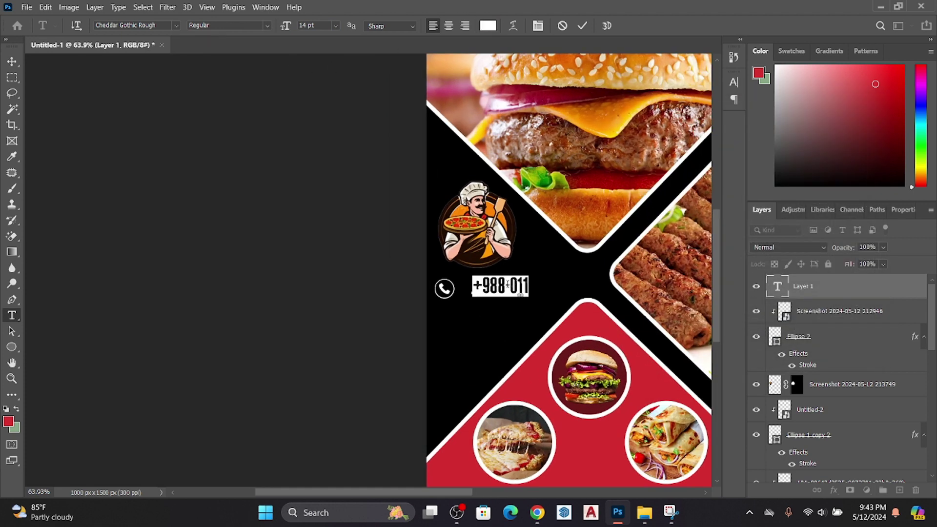
{"action": "scroll", "coordinate": [452, 288], "scroll_direction": "up", "scroll_amount": 3}
{"action": "key", "text": "ctrl+Return"}
{"action": "key", "text": "ctrl+t"}
{"action": "left_click_drag", "start_coordinate": [509, 283], "coordinate": [457, 283]}
{"action": "left_click_drag", "start_coordinate": [513, 266], "coordinate": [549, 256]}
{"action": "double_click", "coordinate": [531, 291]}
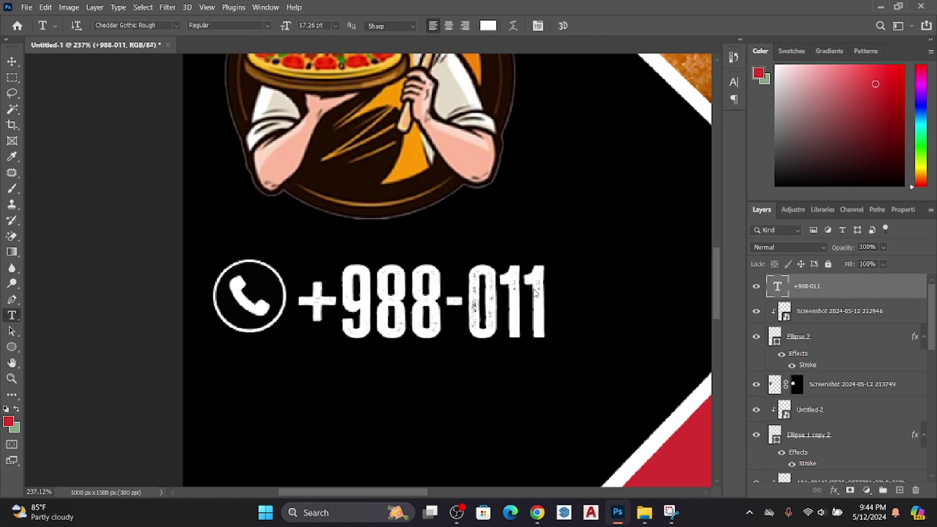
Step: Append '-00' to complete the number, reset it to 14 pt, and align it with the icon
{"action": "type", "text": "-00"}
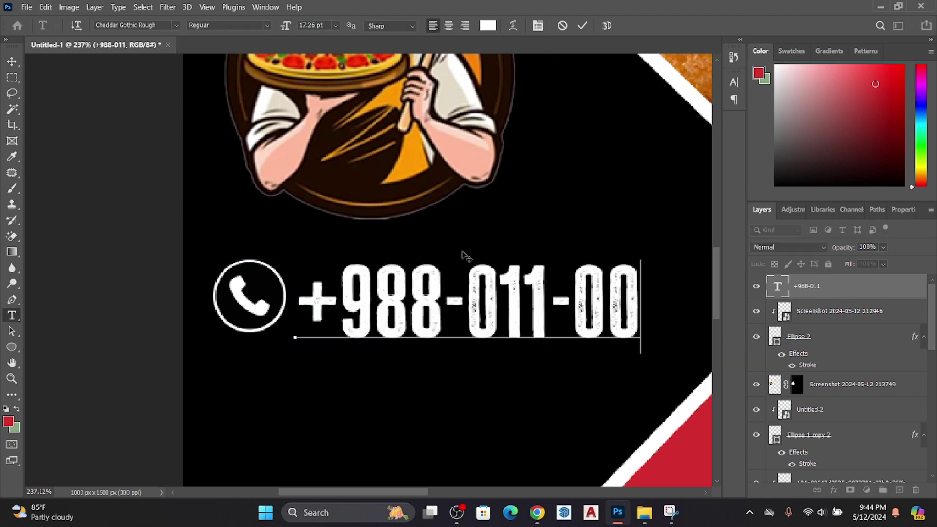
{"action": "scroll", "coordinate": [463, 255], "scroll_direction": "down", "scroll_amount": 3}
{"action": "scroll", "coordinate": [459, 274], "scroll_direction": "down", "scroll_amount": 3}
{"action": "scroll", "coordinate": [451, 286], "scroll_direction": "up", "scroll_amount": 3}
{"action": "scroll", "coordinate": [429, 226], "scroll_direction": "up", "scroll_amount": 2}
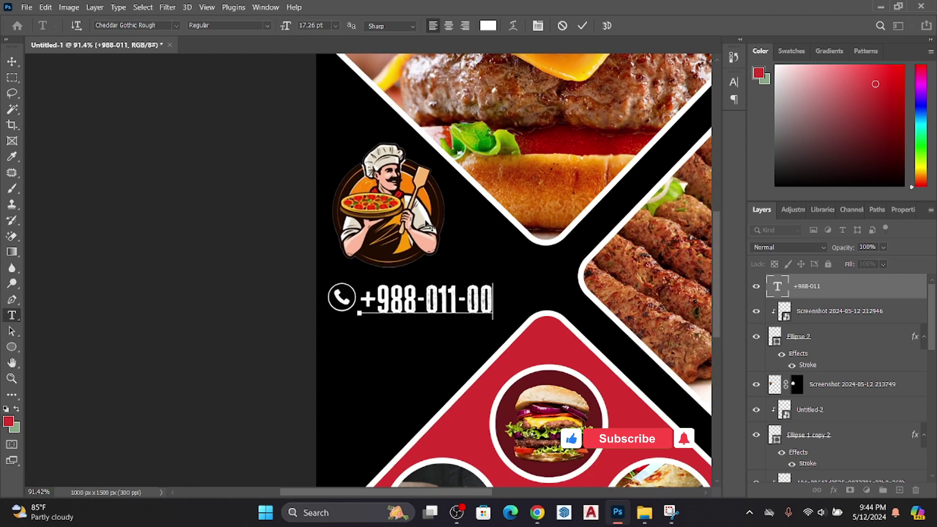
{"action": "key", "text": "ctrl+a"}
{"action": "left_click_drag", "start_coordinate": [285, 25], "coordinate": [273, 25]}
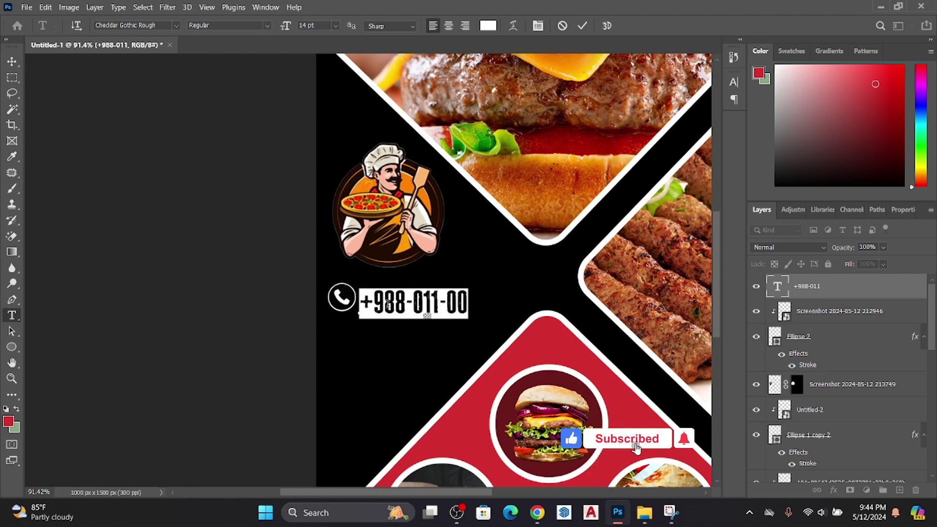
{"action": "key", "text": "ctrl+Return"}
{"action": "key", "text": "v"}
{"action": "left_click_drag", "start_coordinate": [402, 298], "coordinate": [403, 299]}
Step: Shift the chef logo about 17 px to the right
{"action": "left_click", "coordinate": [843, 320]}
{"action": "scroll", "coordinate": [342, 298], "scroll_direction": "up", "scroll_amount": 5}
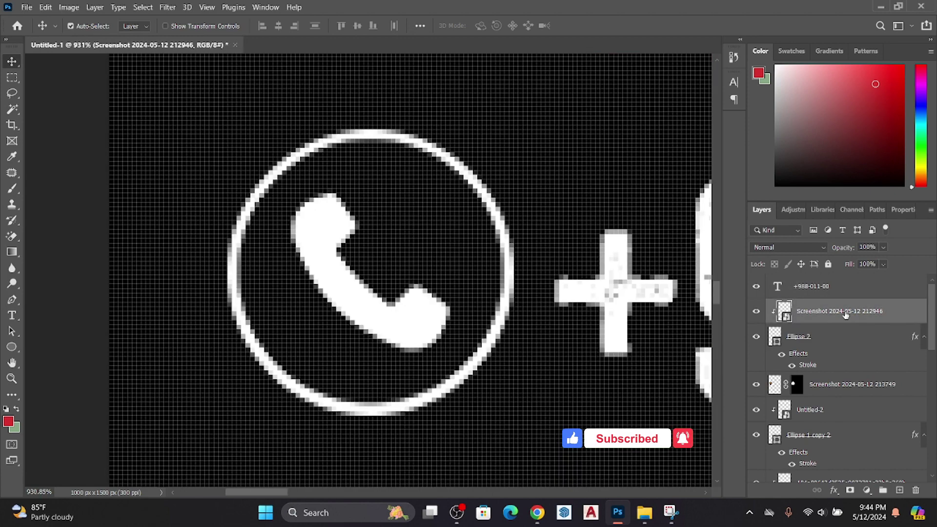
{"action": "scroll", "coordinate": [495, 307], "scroll_direction": "down", "scroll_amount": 4}
{"action": "scroll", "coordinate": [496, 308], "scroll_direction": "down", "scroll_amount": 4}
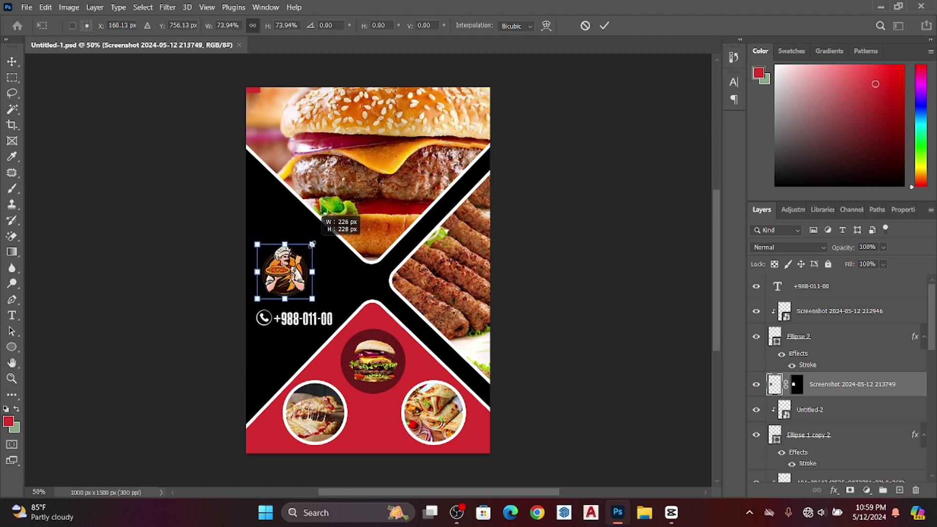
{"action": "left_click_drag", "start_coordinate": [289, 257], "coordinate": [296, 257]}
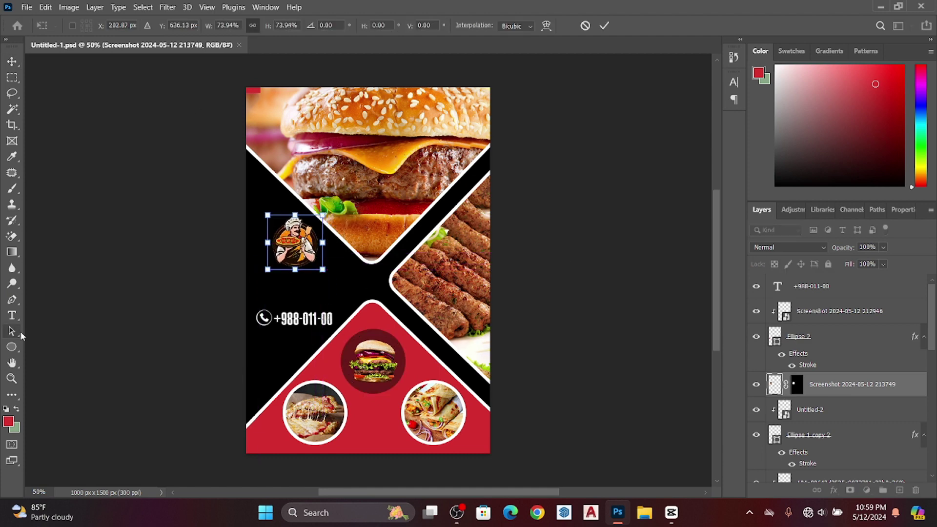
{"action": "left_click", "coordinate": [12, 316]}
Step: Add a white 25 pt 'BURGER TAST' headline and place it between the logo and phone number
{"action": "left_click", "coordinate": [273, 282]}
{"action": "key", "text": "BackSpace"}
{"action": "type", "text": "BURGER TAST"}
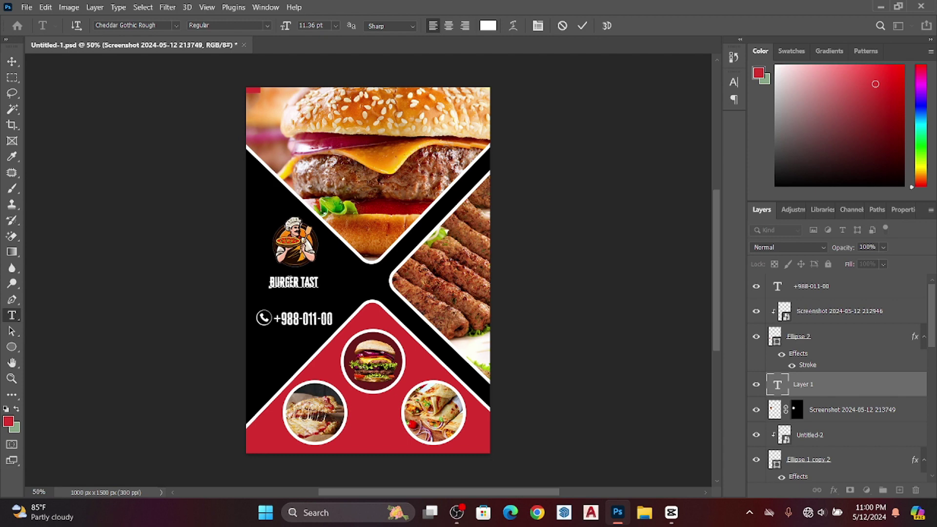
{"action": "key", "text": "ctrl+a"}
{"action": "left_click_drag", "start_coordinate": [286, 25], "coordinate": [289, 33]}
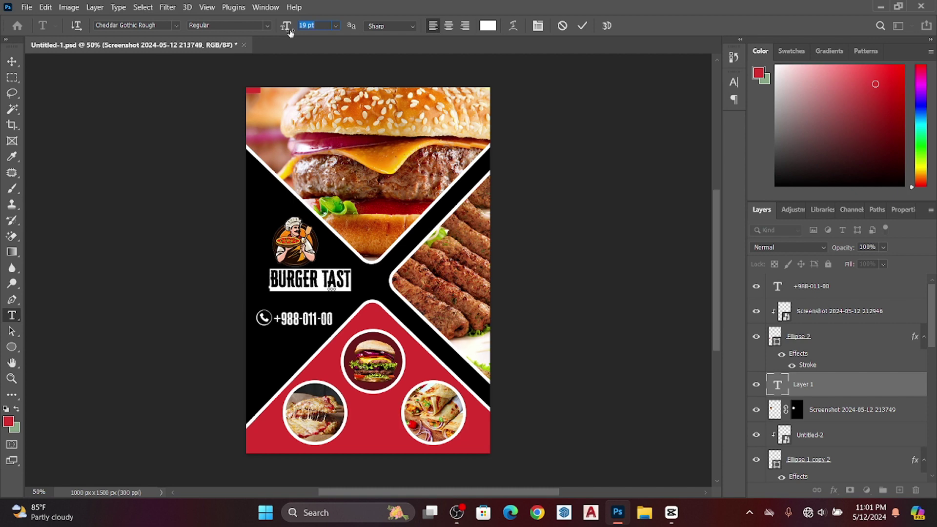
{"action": "left_click", "coordinate": [11, 61]}
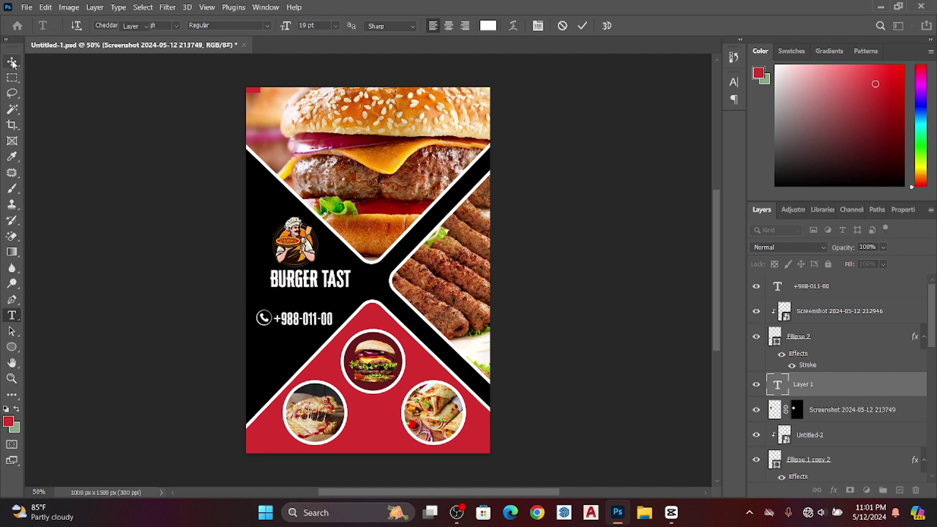
{"action": "left_click_drag", "start_coordinate": [302, 279], "coordinate": [293, 293]}
{"action": "scroll", "coordinate": [365, 292], "scroll_direction": "up", "scroll_amount": 5}
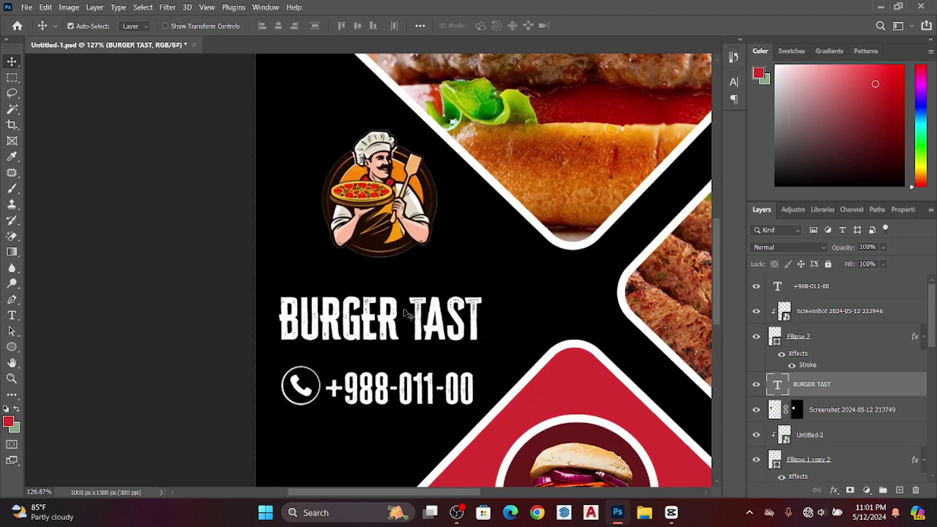
{"action": "left_click_drag", "start_coordinate": [423, 324], "coordinate": [435, 308]}
{"action": "key", "text": "ctrl+t"}
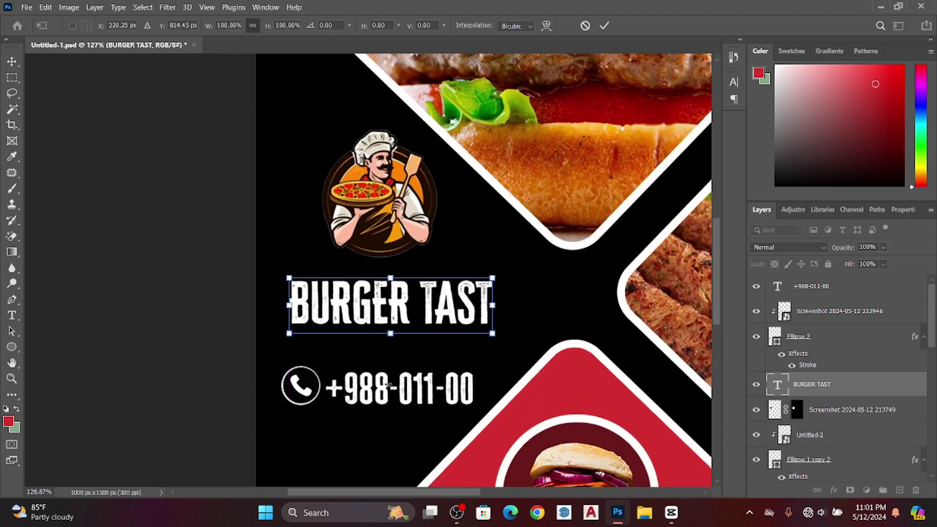
{"action": "left_click", "coordinate": [859, 286]}
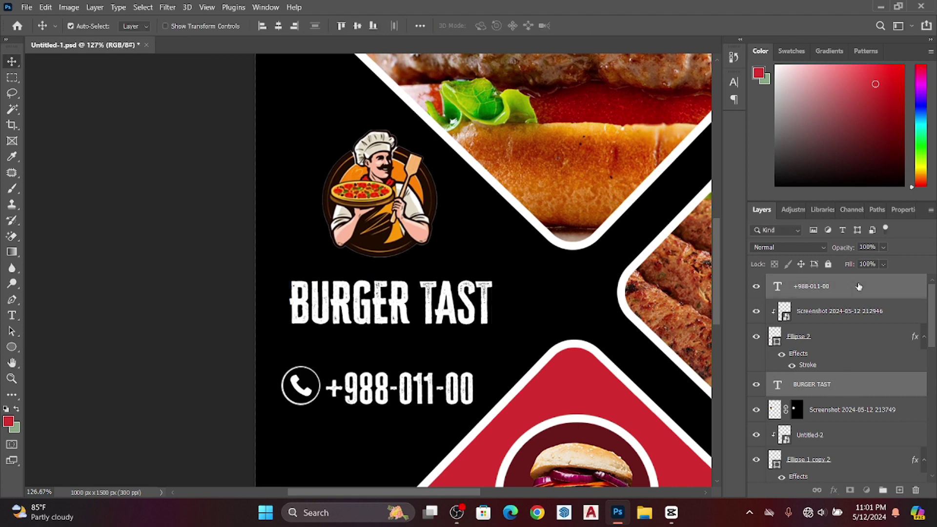
Step: Raise the phone number, line BURGER TAST up with it, and nudge the chef logo left and down
{"action": "left_click", "coordinate": [756, 313]}
{"action": "left_click", "coordinate": [820, 316]}
{"action": "left_click_drag", "start_coordinate": [390, 386], "coordinate": [398, 370]}
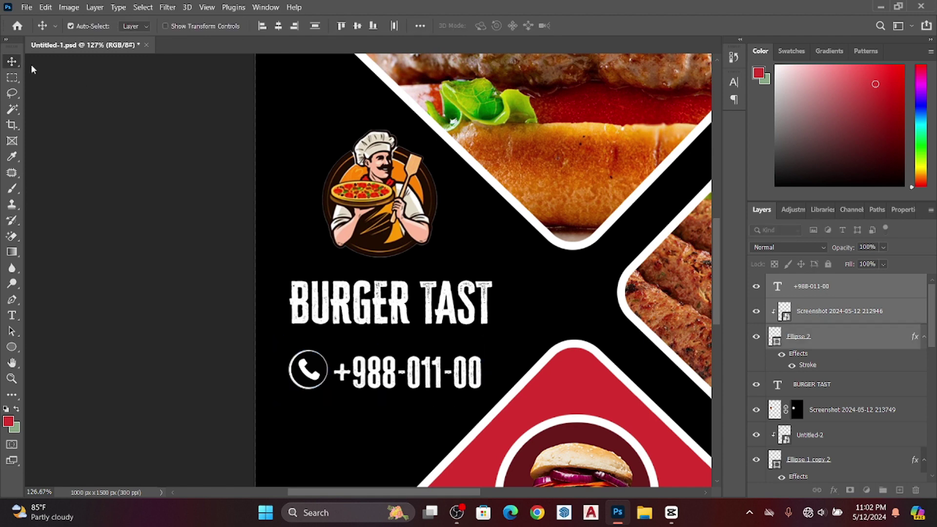
{"action": "left_click_drag", "start_coordinate": [372, 305], "coordinate": [361, 305]}
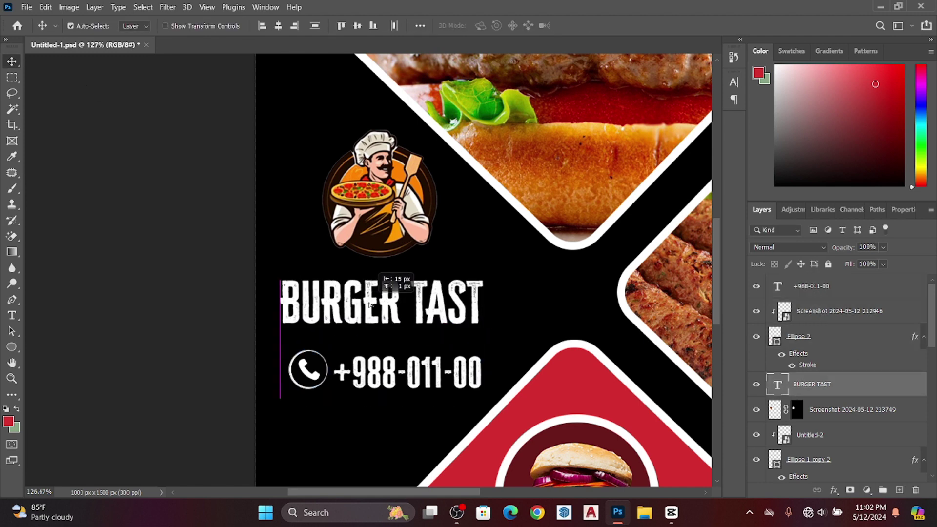
{"action": "left_click_drag", "start_coordinate": [382, 203], "coordinate": [375, 210]}
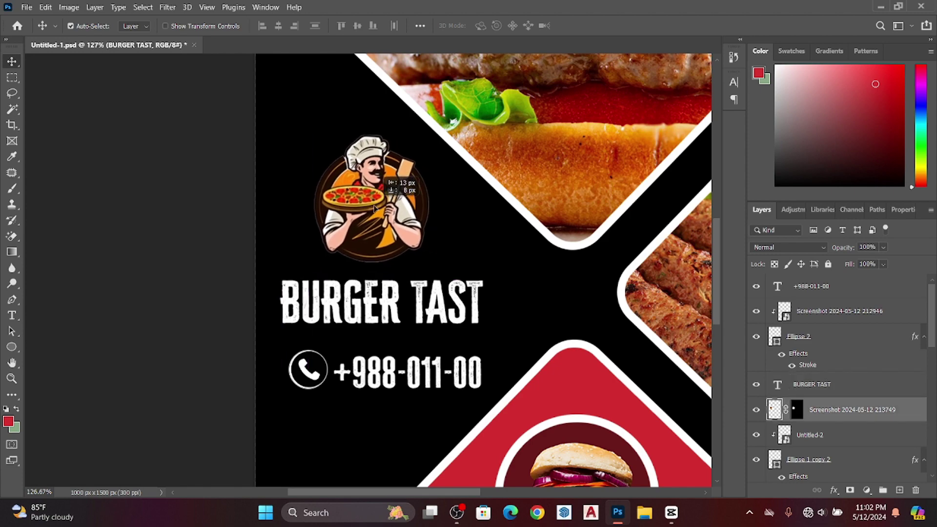
{"action": "left_click_drag", "start_coordinate": [375, 209], "coordinate": [375, 212]}
{"action": "scroll", "coordinate": [375, 212], "scroll_direction": "down", "scroll_amount": 2}
{"action": "scroll", "coordinate": [375, 220], "scroll_direction": "down", "scroll_amount": 2}
{"action": "left_click", "coordinate": [668, 292]}
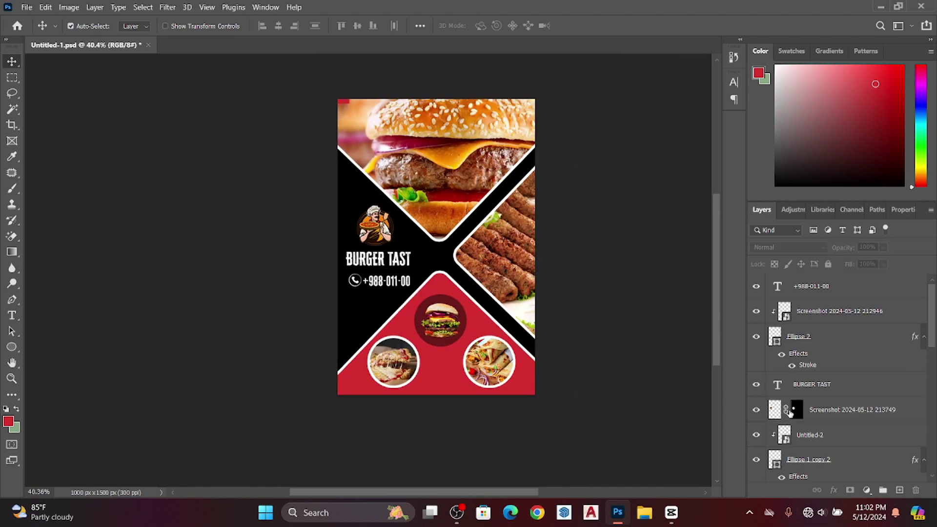
Step: Set the BURGER TAST headline to 21 pt and shift it about 17 px left
{"action": "left_click", "coordinate": [756, 434]}
{"action": "left_click", "coordinate": [376, 259]}
{"action": "scroll", "coordinate": [375, 258], "scroll_direction": "up", "scroll_amount": 3}
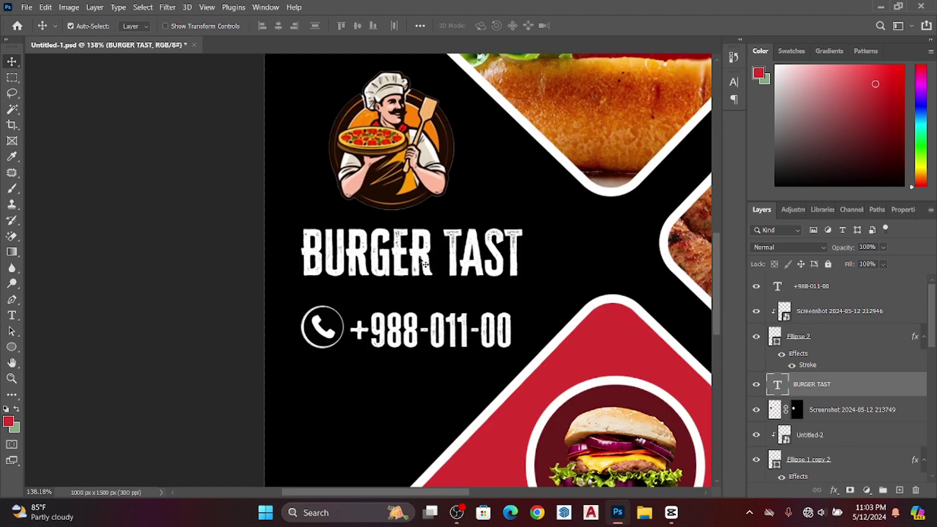
{"action": "double_click", "coordinate": [420, 258]}
{"action": "left_click_drag", "start_coordinate": [282, 28], "coordinate": [285, 28]}
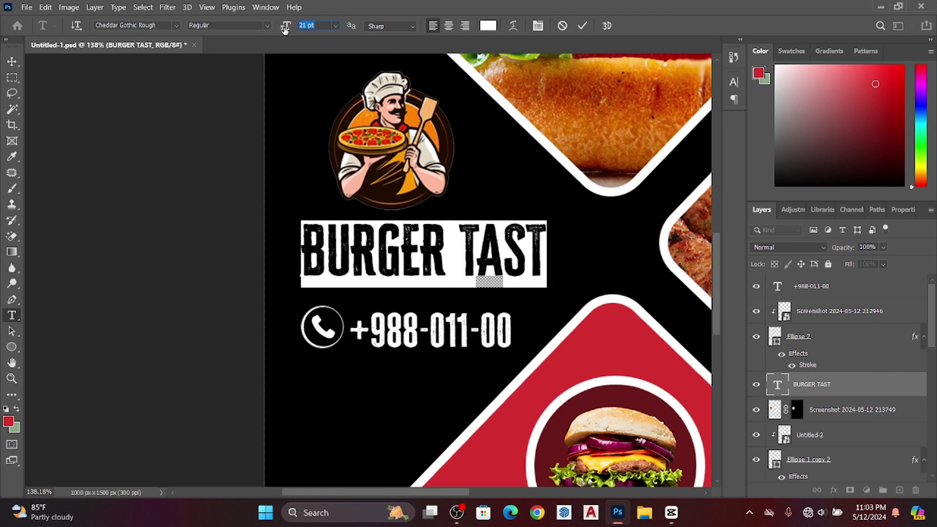
{"action": "key", "text": "ctrl+Return"}
{"action": "key", "text": "v"}
{"action": "left_click_drag", "start_coordinate": [390, 255], "coordinate": [381, 257]}
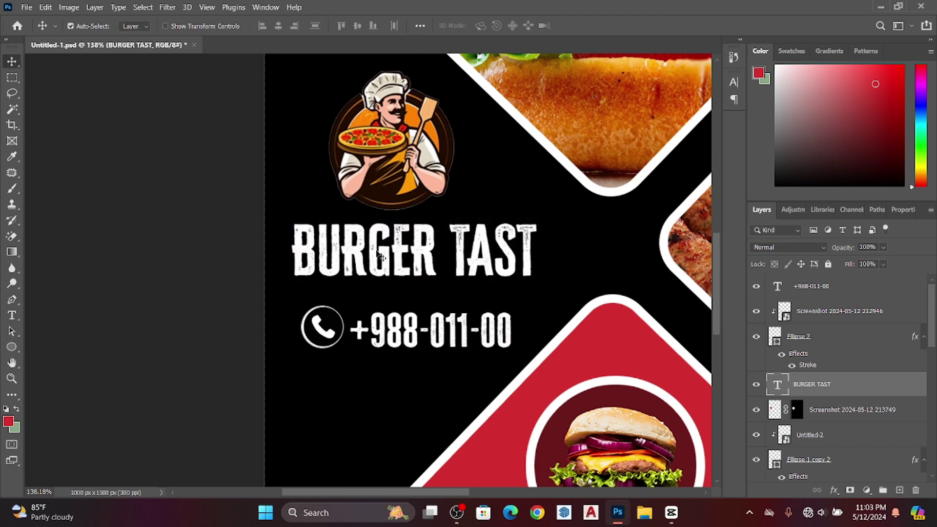
Step: Nudge the phone icon into alignment, rescaling it to about 6.21%
{"action": "left_click", "coordinate": [843, 313]}
{"action": "key", "text": "ctrl+t"}
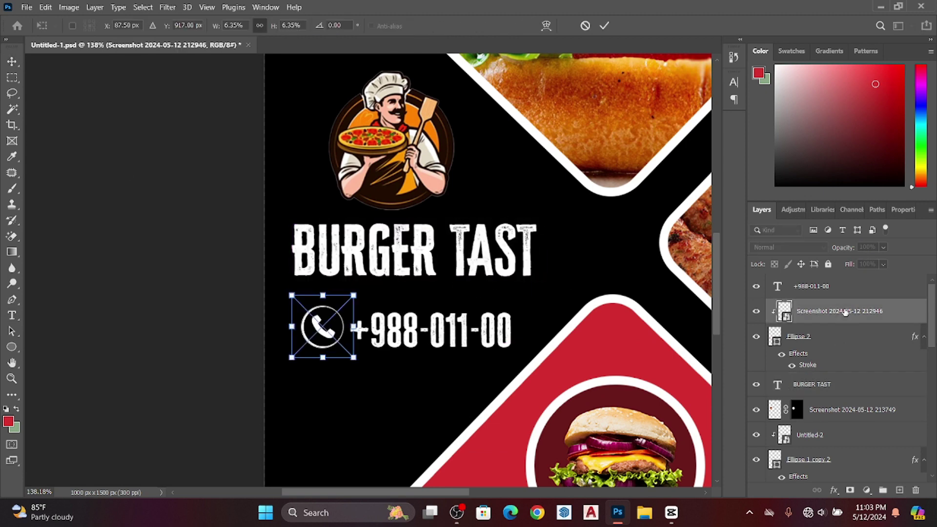
{"action": "left_click_drag", "start_coordinate": [322, 327], "coordinate": [323, 327]}
{"action": "scroll", "coordinate": [324, 327], "scroll_direction": "up", "scroll_amount": 5}
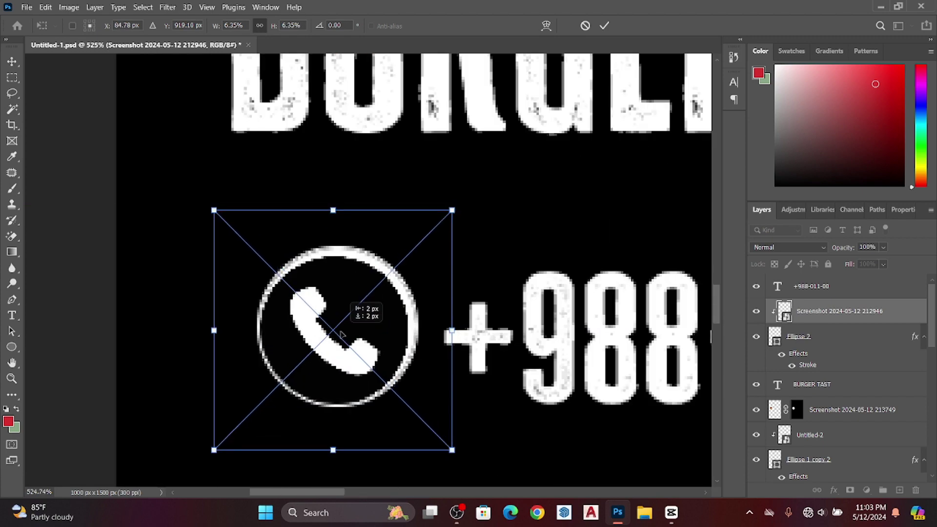
{"action": "scroll", "coordinate": [339, 331], "scroll_direction": "up", "scroll_amount": 5}
{"action": "scroll", "coordinate": [340, 330], "scroll_direction": "down", "scroll_amount": 10}
{"action": "left_click_drag", "start_coordinate": [340, 331], "coordinate": [346, 330]}
{"action": "scroll", "coordinate": [340, 330], "scroll_direction": "down", "scroll_amount": 5}
{"action": "scroll", "coordinate": [339, 330], "scroll_direction": "up", "scroll_amount": 7}
{"action": "scroll", "coordinate": [345, 331], "scroll_direction": "down", "scroll_amount": 10}
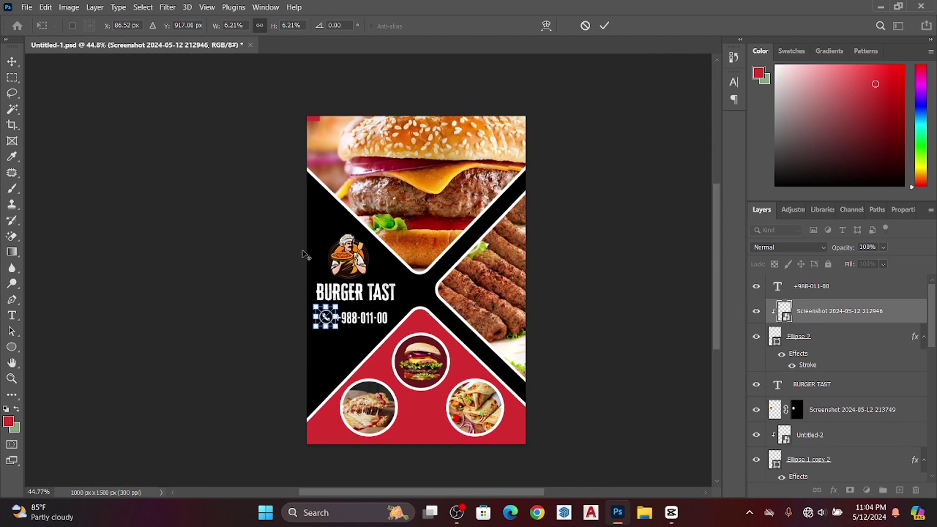